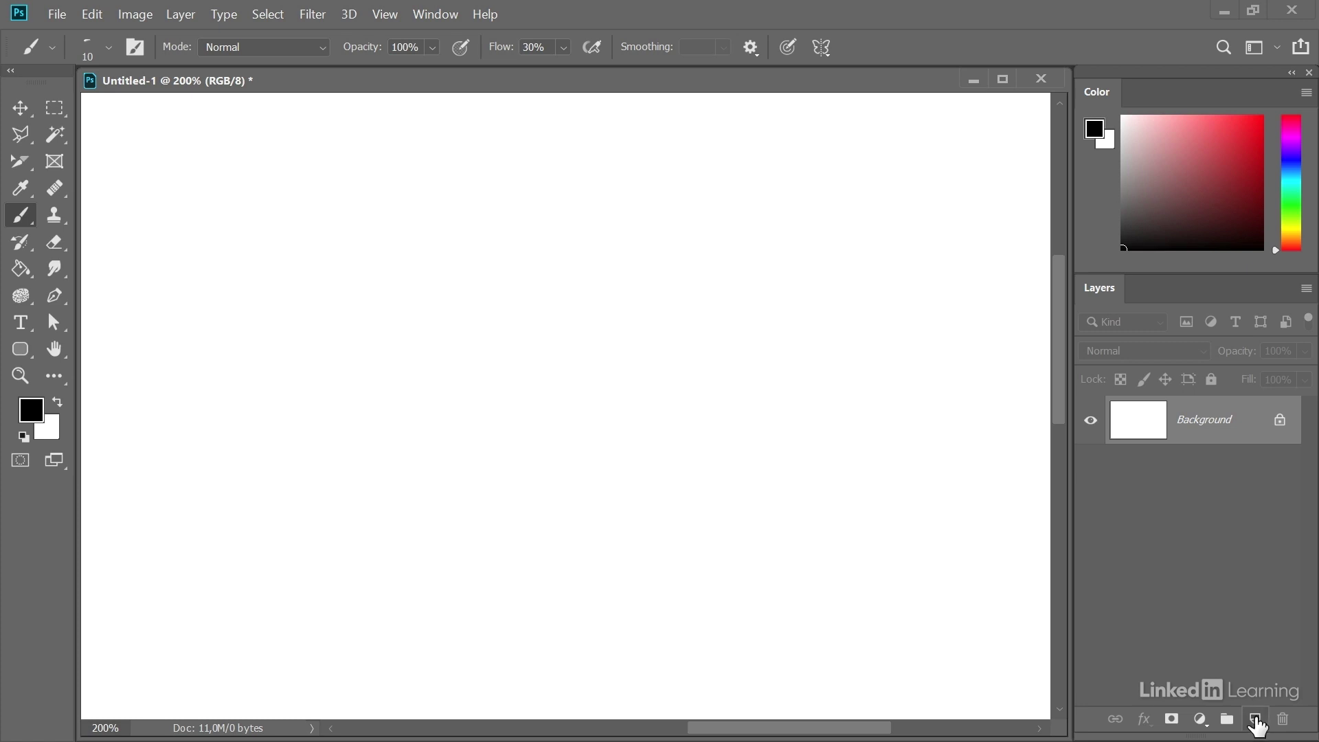
# Add a new empty Layer 1 above the Background in Untitled-1
pyautogui.click(1256, 719)
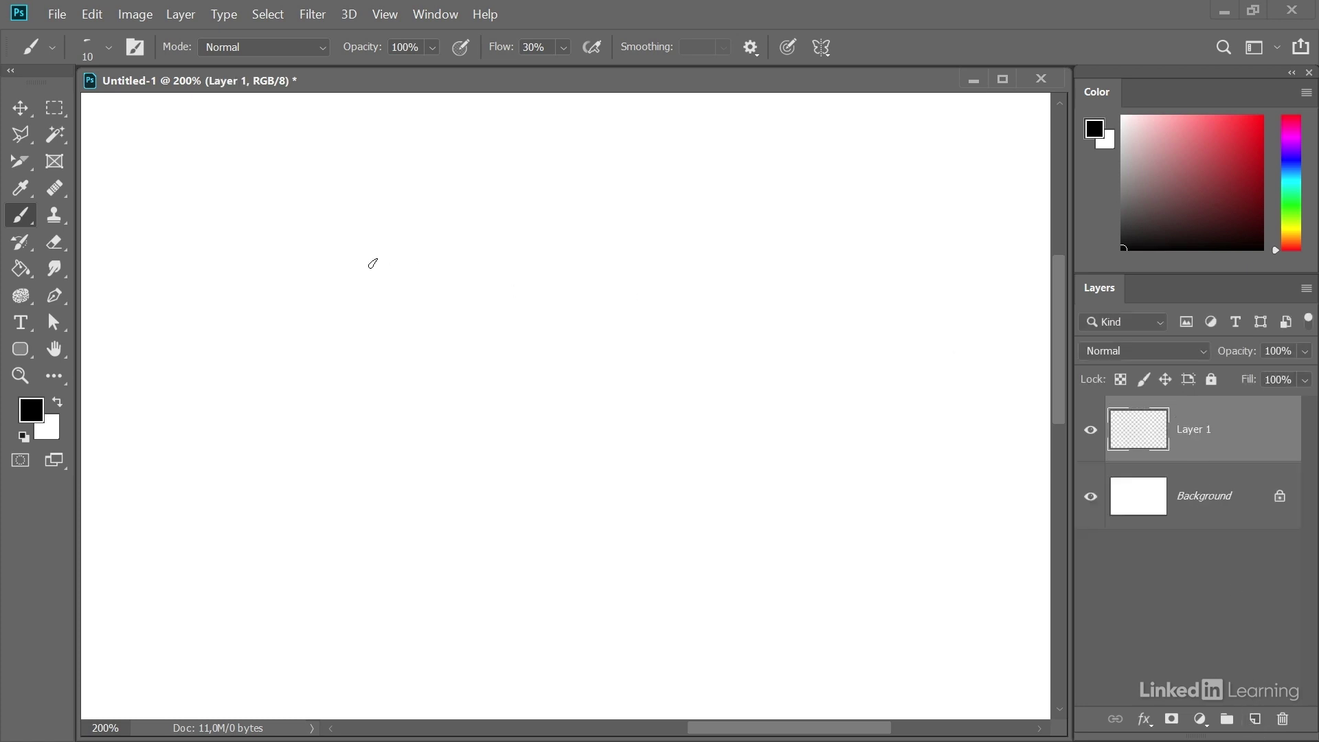
# Sketch the first rough rounded head with a centre line and darkened left edge
pyautogui.moveTo(285, 260)
pyautogui.mouseDown()
pyautogui.moveTo(412, 338)
pyautogui.moveTo(259, 292)
pyautogui.moveTo(427, 323)
pyautogui.moveTo(270, 318)
pyautogui.moveTo(402, 242)
pyautogui.moveTo(337, 393)
pyautogui.moveTo(359, 230)
pyautogui.moveTo(422, 367)
pyautogui.moveTo(302, 252)
pyautogui.moveTo(448, 330)
pyautogui.moveTo(298, 263)
pyautogui.moveTo(329, 402)
pyautogui.mouseUp()
pyautogui.moveTo(327, 345)
pyautogui.mouseDown()
pyautogui.moveTo(329, 443)
pyautogui.moveTo(325, 327)
pyautogui.moveTo(273, 395)
pyautogui.moveTo(275, 382)
pyautogui.mouseUp()
pyautogui.moveTo(289, 439)
pyautogui.mouseDown()
pyautogui.moveTo(349, 452)
pyautogui.moveTo(457, 399)
pyautogui.moveTo(469, 274)
pyautogui.moveTo(450, 235)
pyautogui.mouseUp()
pyautogui.moveTo(347, 214); pyautogui.dragTo(253, 307)
pyautogui.moveTo(272, 258)
pyautogui.mouseDown()
pyautogui.moveTo(291, 451)
pyautogui.moveTo(272, 394)
pyautogui.moveTo(300, 462)
pyautogui.moveTo(359, 464)
pyautogui.moveTo(426, 396)
pyautogui.mouseUp()
pyautogui.moveTo(369, 473)
pyautogui.mouseDown()
pyautogui.moveTo(445, 350)
pyautogui.moveTo(406, 419)
pyautogui.moveTo(445, 246)
pyautogui.mouseUp()
pyautogui.moveTo(278, 354); pyautogui.dragTo(271, 251)
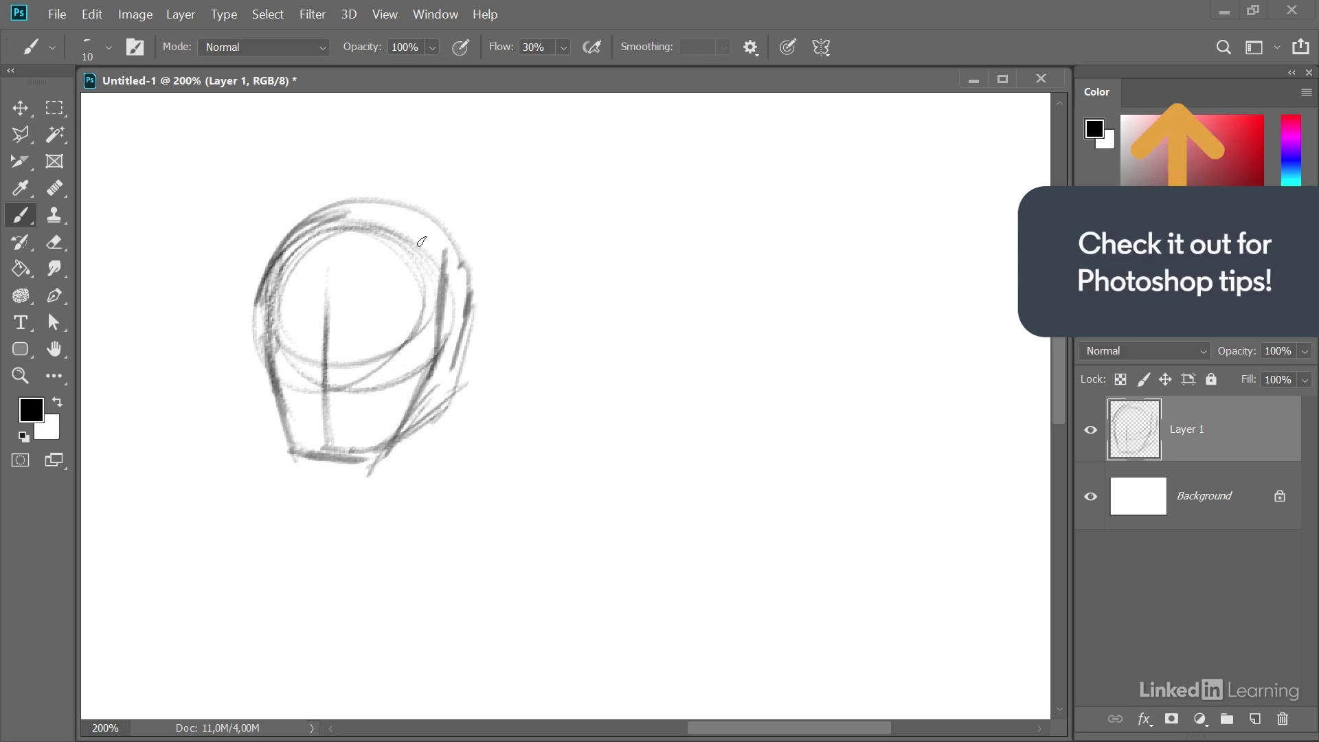
# Sketch a second head with a centre line to the right, then a third head's crown arc
pyautogui.moveTo(656, 221)
pyautogui.mouseDown()
pyautogui.moveTo(672, 388)
pyautogui.moveTo(545, 308)
pyautogui.moveTo(551, 348)
pyautogui.moveTo(678, 221)
pyautogui.moveTo(663, 394)
pyautogui.mouseUp()
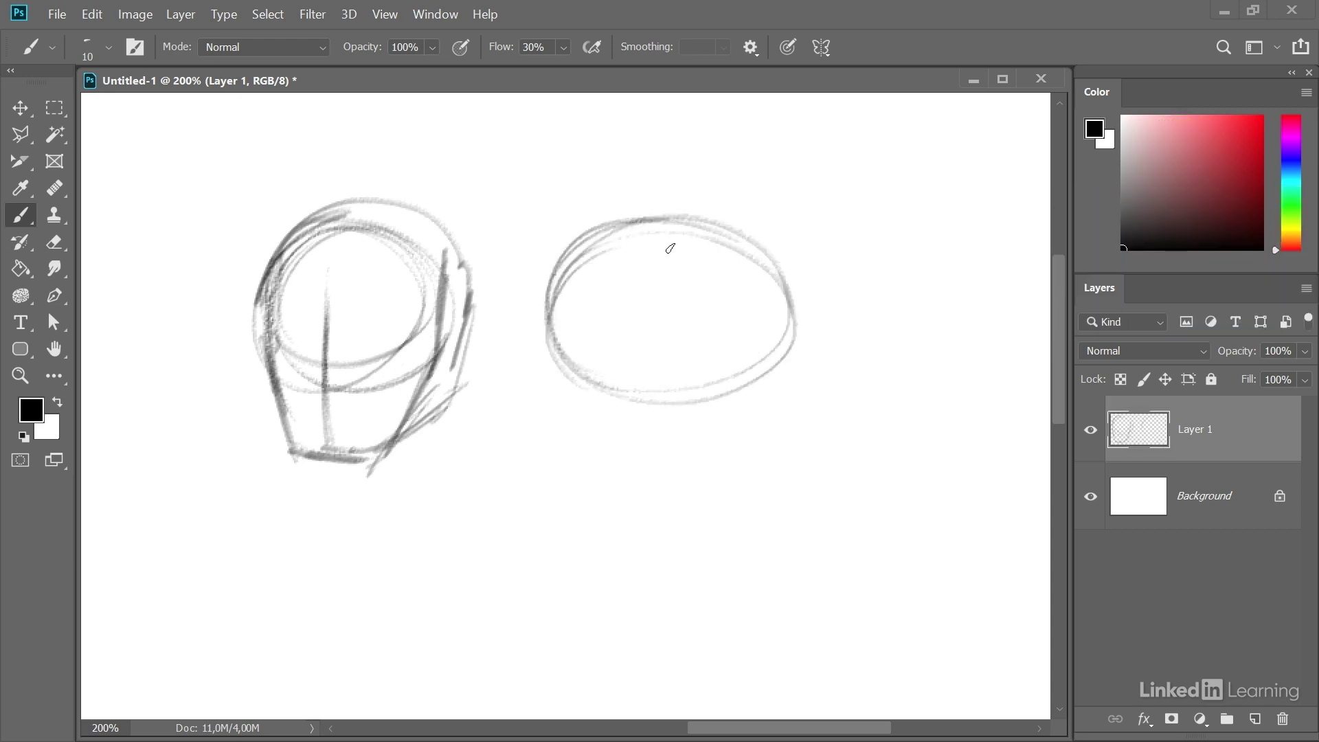
pyautogui.moveTo(670, 248); pyautogui.dragTo(619, 473)
pyautogui.moveTo(554, 300)
pyautogui.mouseDown()
pyautogui.moveTo(568, 450)
pyautogui.moveTo(608, 488)
pyautogui.moveTo(668, 486)
pyautogui.moveTo(726, 450)
pyautogui.moveTo(780, 352)
pyautogui.moveTo(770, 251)
pyautogui.moveTo(644, 221)
pyautogui.moveTo(558, 299)
pyautogui.mouseUp()
pyautogui.moveTo(581, 243)
pyautogui.mouseDown()
pyautogui.moveTo(557, 358)
pyautogui.moveTo(565, 318)
pyautogui.moveTo(474, 322)
pyautogui.mouseUp()
pyautogui.moveTo(744, 206)
pyautogui.mouseDown()
pyautogui.moveTo(672, 274)
pyautogui.moveTo(677, 353)
pyautogui.moveTo(723, 466)
pyautogui.moveTo(862, 482)
pyautogui.moveTo(925, 412)
pyautogui.moveTo(952, 325)
pyautogui.moveTo(886, 193)
pyautogui.moveTo(699, 264)
pyautogui.moveTo(781, 331)
pyautogui.mouseUp()
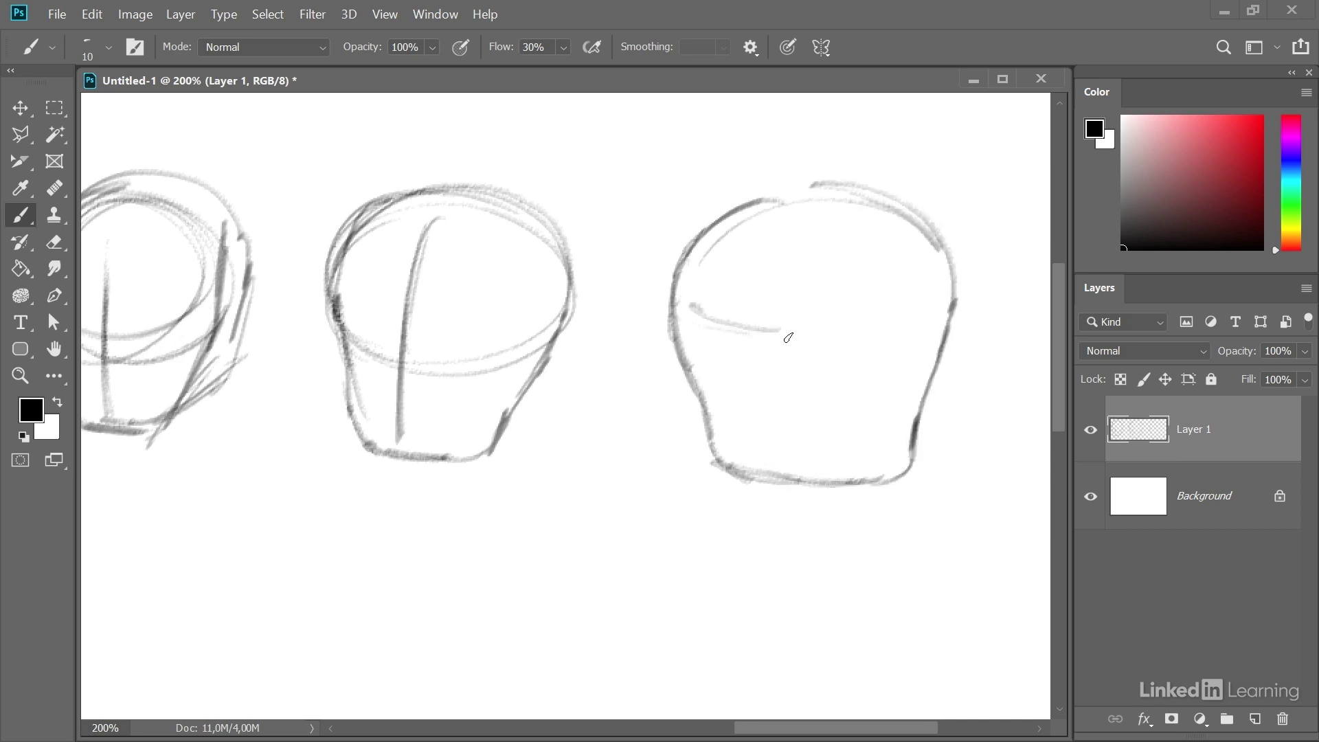
# Draw horizontal and vertical centre guidelines on the third head and darken its left side
pyautogui.moveTo(689, 319); pyautogui.dragTo(932, 344)
pyautogui.moveTo(821, 210); pyautogui.dragTo(774, 412)
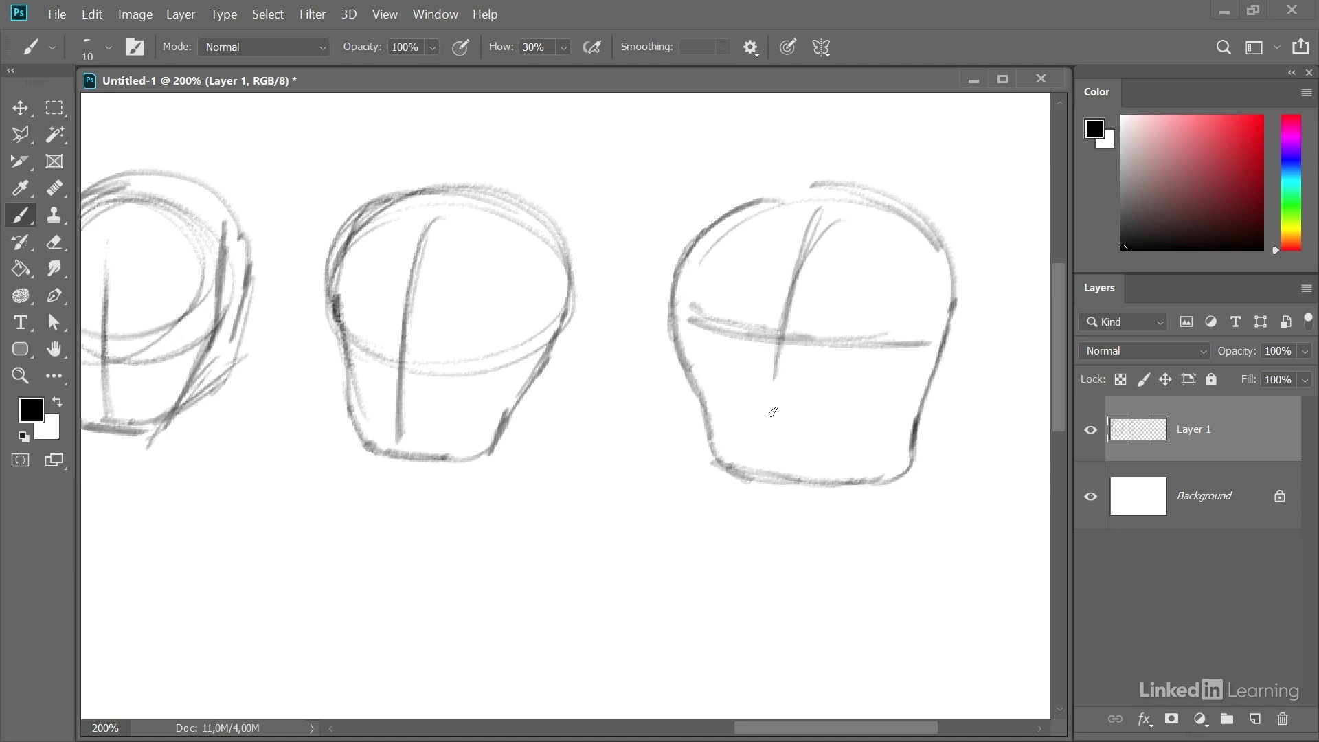
pyautogui.moveTo(784, 309); pyautogui.dragTo(783, 467)
pyautogui.moveTo(780, 320); pyautogui.dragTo(775, 410)
pyautogui.moveTo(804, 234); pyautogui.dragTo(773, 351)
pyautogui.moveTo(686, 271); pyautogui.dragTo(708, 438)
# Add jagged beard strokes at the lower right and thin beard lines on the left
pyautogui.moveTo(869, 434)
pyautogui.mouseDown()
pyautogui.moveTo(945, 350)
pyautogui.moveTo(869, 474)
pyautogui.mouseUp()
pyautogui.moveTo(719, 377); pyautogui.dragTo(716, 424)
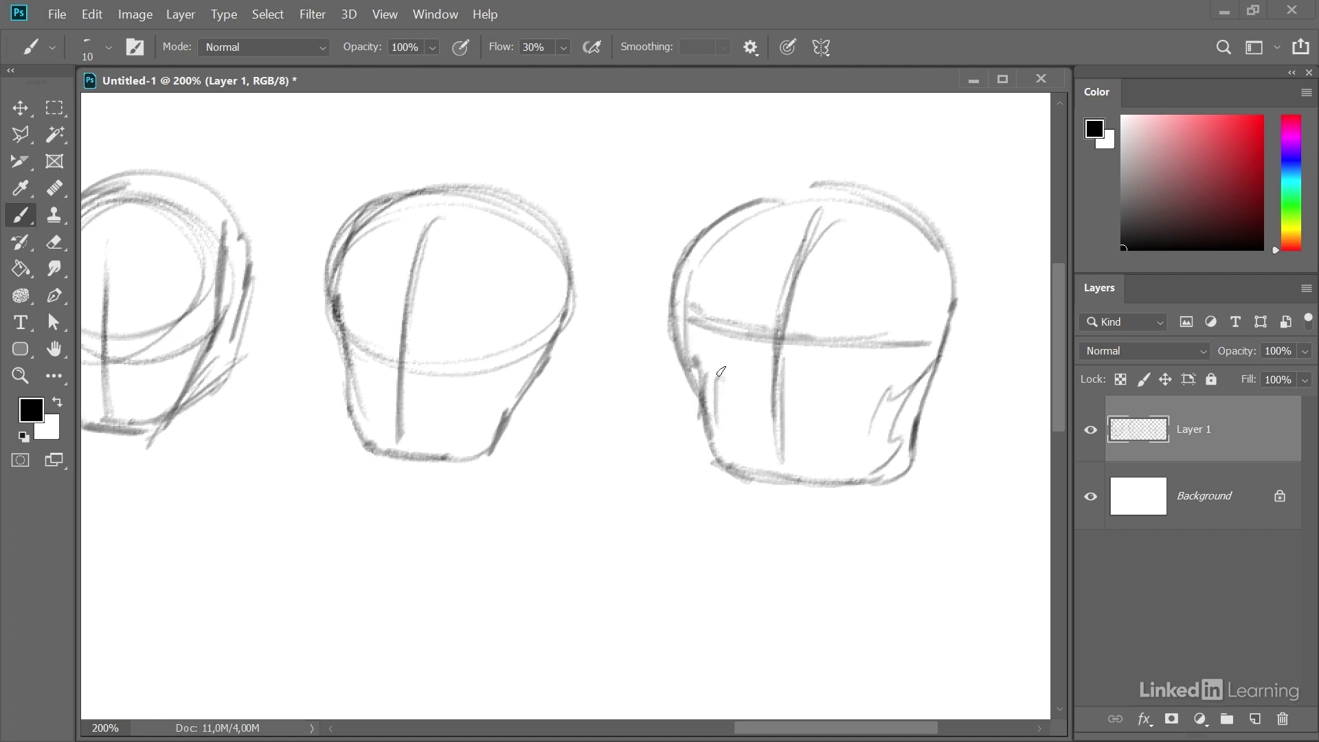
pyautogui.moveTo(708, 354); pyautogui.dragTo(698, 411)
pyautogui.moveTo(838, 416); pyautogui.dragTo(893, 389)
pyautogui.moveTo(863, 409)
pyautogui.mouseDown()
pyautogui.moveTo(933, 379)
pyautogui.moveTo(852, 437)
pyautogui.mouseUp()
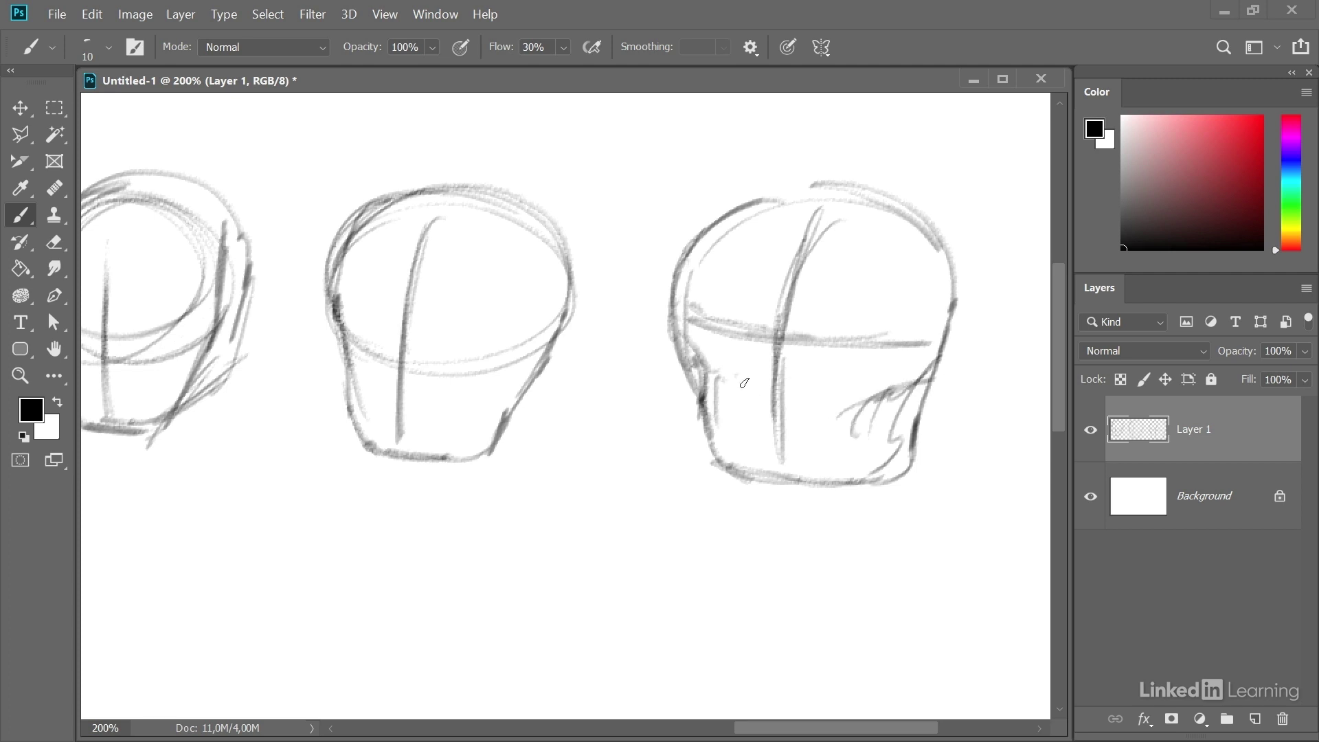
# Sketch a hooked mustache under the centre line and both eyes on the eye line
pyautogui.moveTo(743, 384)
pyautogui.mouseDown()
pyautogui.moveTo(782, 416)
pyautogui.moveTo(768, 419)
pyautogui.moveTo(823, 399)
pyautogui.mouseUp()
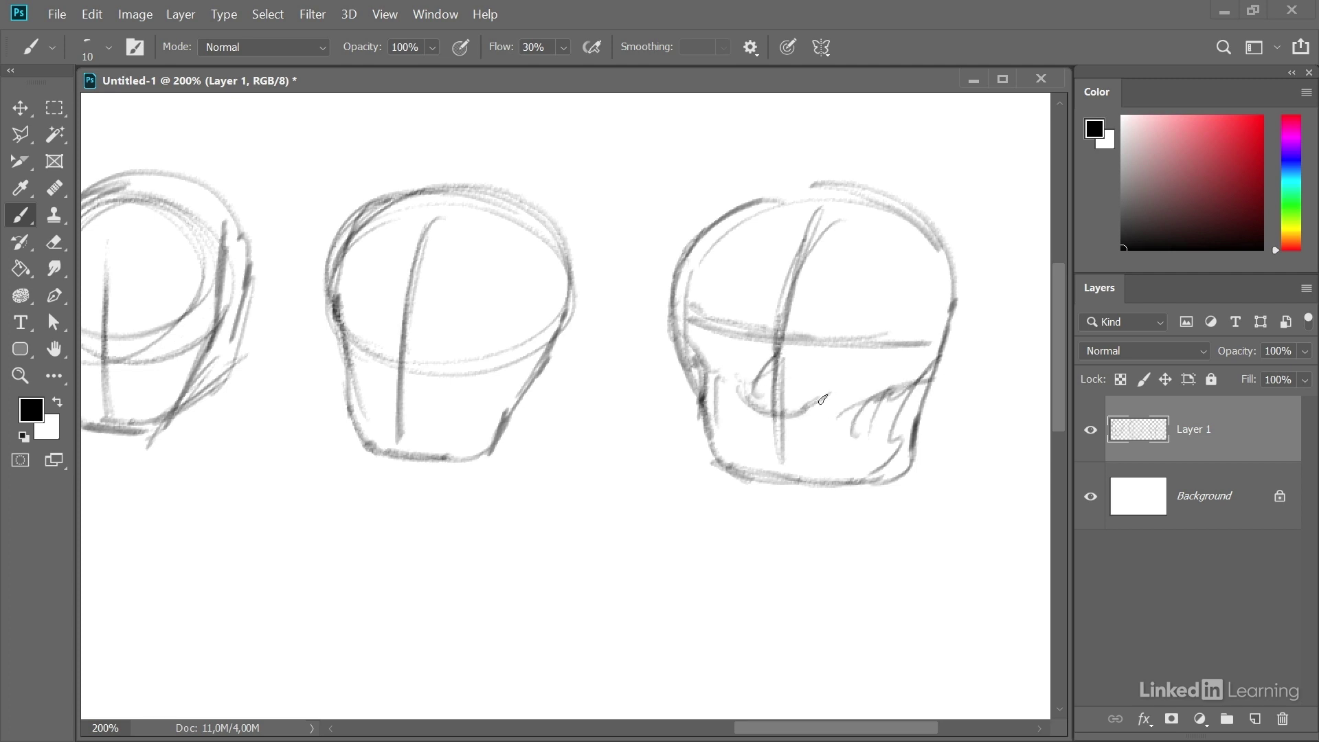
pyautogui.moveTo(759, 364)
pyautogui.mouseDown()
pyautogui.moveTo(735, 391)
pyautogui.moveTo(833, 375)
pyautogui.mouseUp()
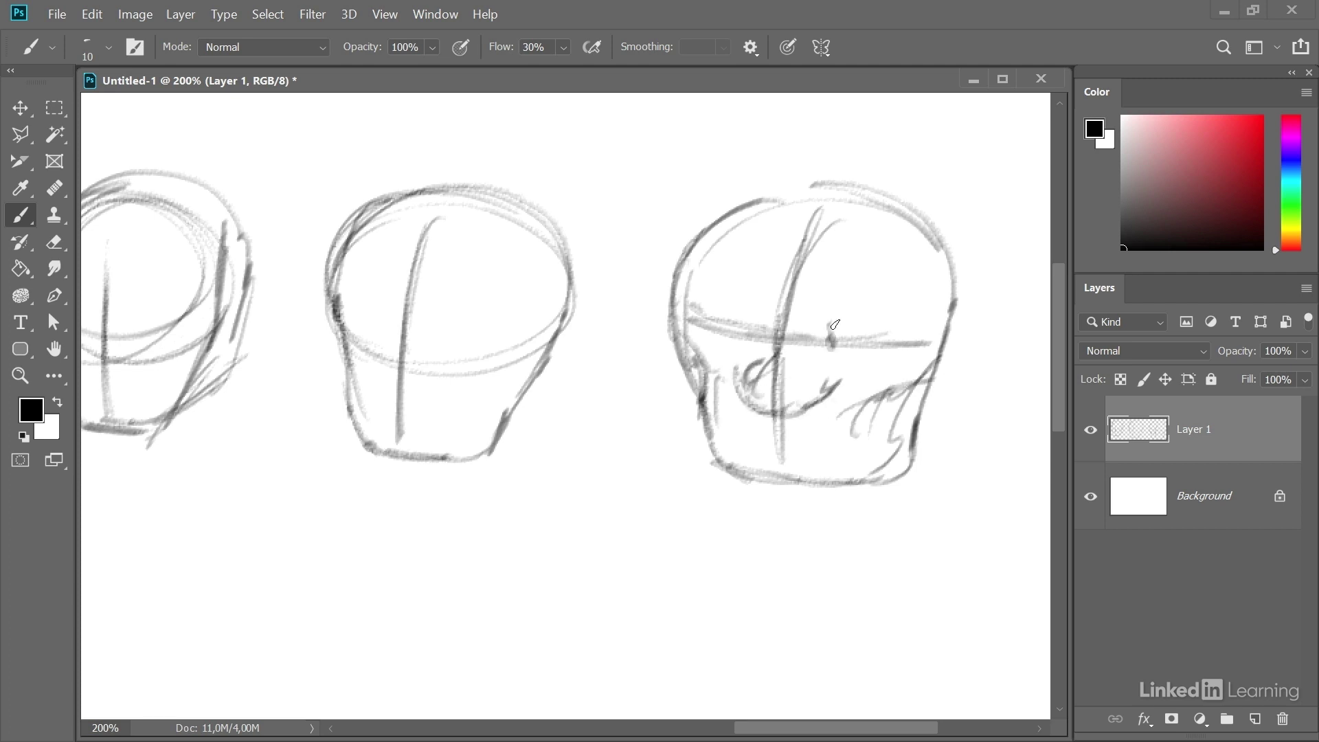
pyautogui.moveTo(832, 328); pyautogui.dragTo(888, 340)
pyautogui.moveTo(737, 321); pyautogui.dragTo(768, 301)
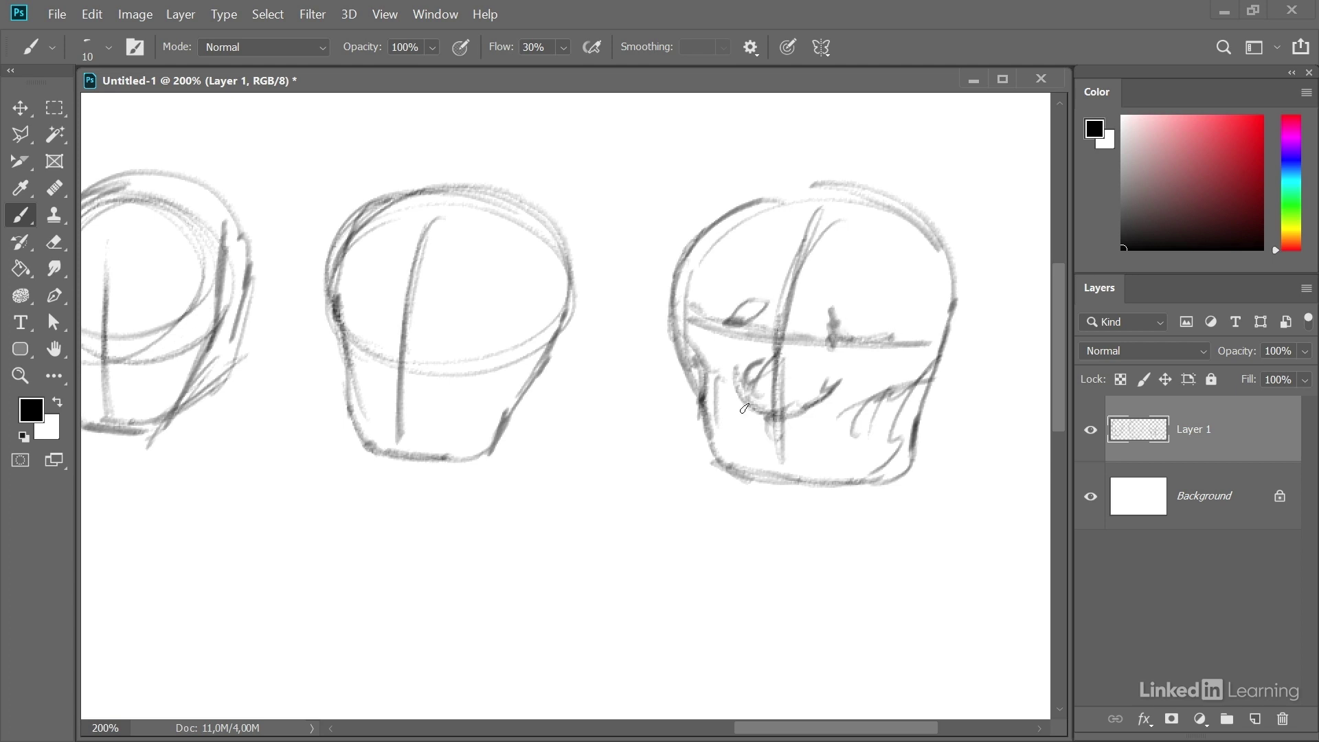
# Scribble the lower beard, draw the wide collar ring, and start the visor's top edge
pyautogui.moveTo(744, 409)
pyautogui.mouseDown()
pyautogui.moveTo(706, 411)
pyautogui.moveTo(743, 425)
pyautogui.moveTo(884, 421)
pyautogui.moveTo(892, 468)
pyautogui.moveTo(806, 425)
pyautogui.moveTo(731, 430)
pyautogui.moveTo(698, 466)
pyautogui.moveTo(686, 418)
pyautogui.moveTo(720, 398)
pyautogui.moveTo(771, 419)
pyautogui.moveTo(728, 394)
pyautogui.moveTo(665, 430)
pyautogui.moveTo(660, 489)
pyautogui.mouseUp()
pyautogui.moveTo(708, 400)
pyautogui.mouseDown()
pyautogui.moveTo(666, 437)
pyautogui.moveTo(657, 503)
pyautogui.moveTo(742, 529)
pyautogui.moveTo(745, 552)
pyautogui.moveTo(928, 532)
pyautogui.moveTo(949, 435)
pyautogui.moveTo(964, 469)
pyautogui.moveTo(797, 557)
pyautogui.moveTo(632, 449)
pyautogui.moveTo(683, 405)
pyautogui.moveTo(644, 436)
pyautogui.moveTo(643, 511)
pyautogui.moveTo(706, 521)
pyautogui.moveTo(742, 554)
pyautogui.moveTo(962, 516)
pyautogui.moveTo(945, 439)
pyautogui.moveTo(968, 466)
pyautogui.moveTo(911, 527)
pyautogui.moveTo(668, 423)
pyautogui.moveTo(649, 446)
pyautogui.moveTo(665, 509)
pyautogui.moveTo(767, 542)
pyautogui.moveTo(929, 526)
pyautogui.moveTo(938, 427)
pyautogui.mouseUp()
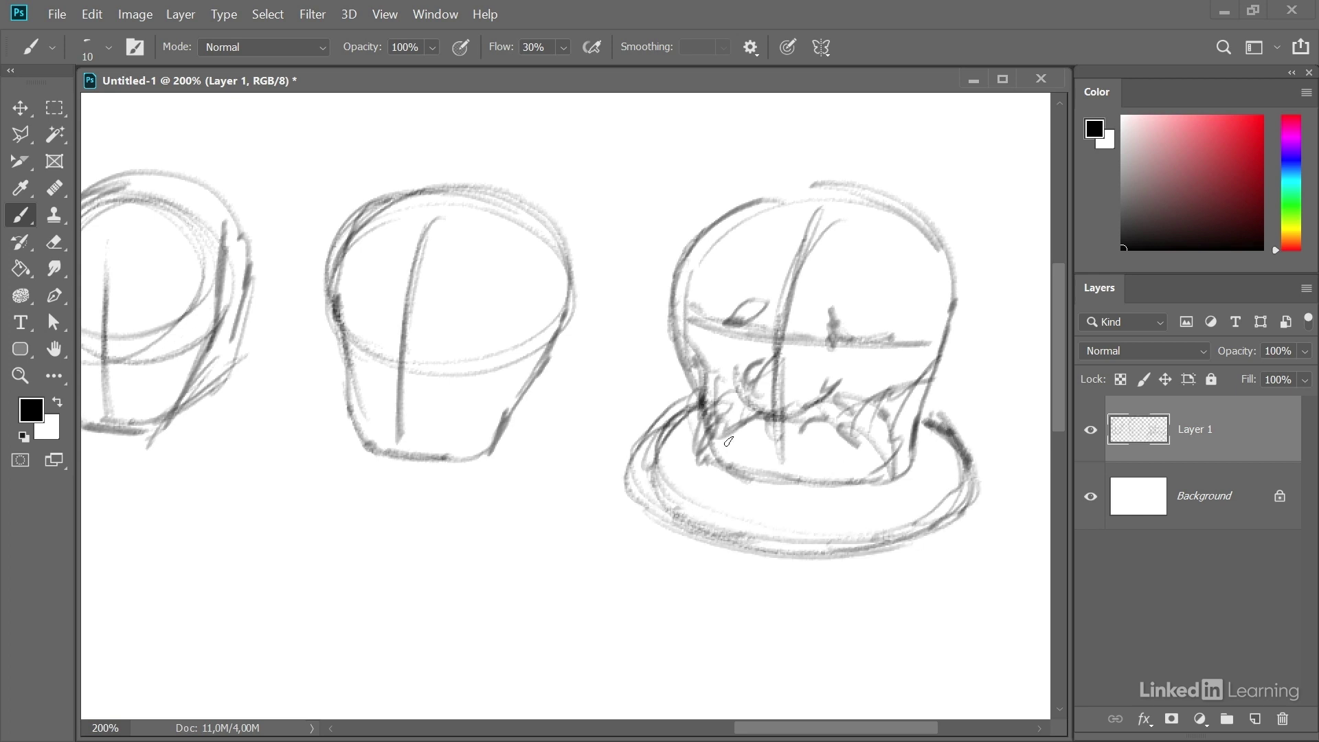
pyautogui.moveTo(718, 432); pyautogui.dragTo(704, 480)
pyautogui.moveTo(697, 395)
pyautogui.mouseDown()
pyautogui.moveTo(626, 418)
pyautogui.moveTo(692, 392)
pyautogui.moveTo(637, 416)
pyautogui.moveTo(620, 485)
pyautogui.moveTo(621, 504)
pyautogui.moveTo(686, 544)
pyautogui.moveTo(856, 561)
pyautogui.moveTo(933, 431)
pyautogui.moveTo(974, 443)
pyautogui.moveTo(953, 518)
pyautogui.moveTo(924, 525)
pyautogui.mouseUp()
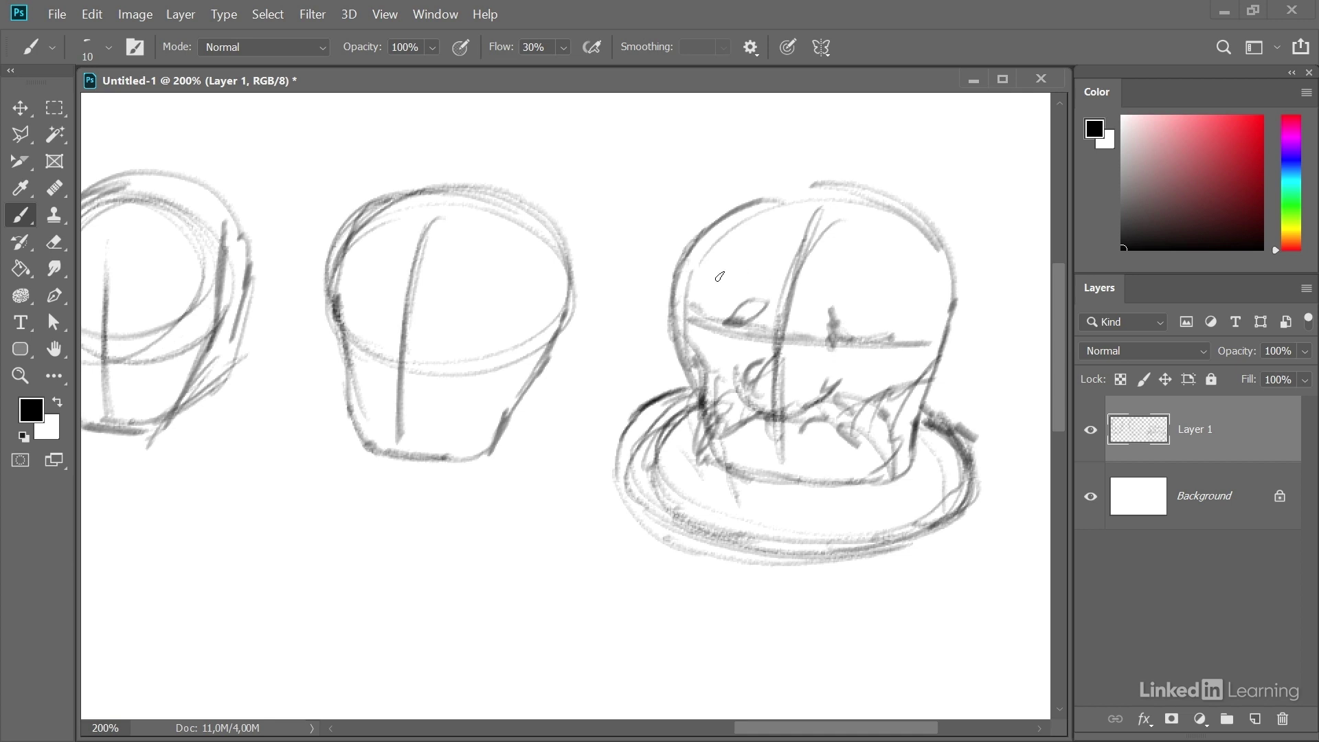
pyautogui.moveTo(752, 263)
pyautogui.mouseDown()
pyautogui.moveTo(905, 294)
pyautogui.moveTo(933, 380)
pyautogui.moveTo(689, 347)
pyautogui.mouseUp()
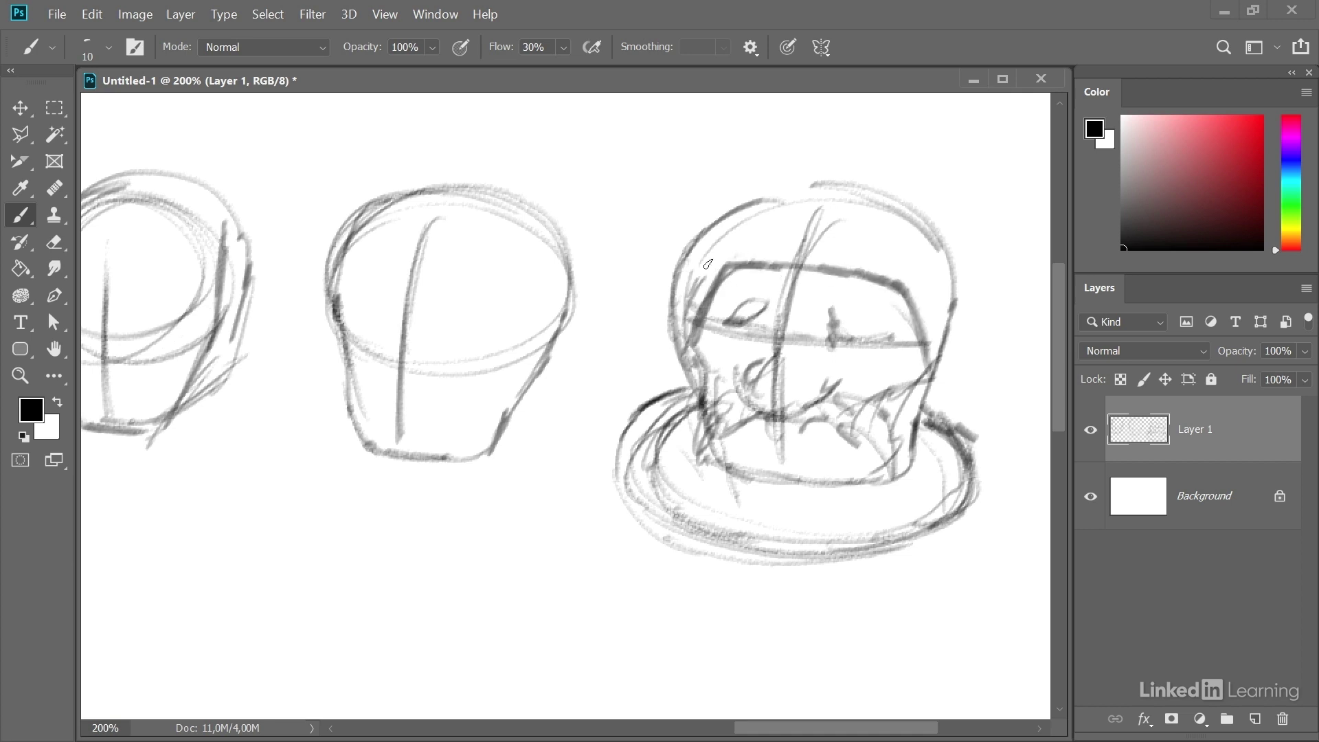
# Retrace the visor frame and add a curved ear piece on the helmet's right side
pyautogui.moveTo(756, 264)
pyautogui.mouseDown()
pyautogui.moveTo(886, 289)
pyautogui.moveTo(917, 337)
pyautogui.moveTo(921, 402)
pyautogui.mouseUp()
pyautogui.moveTo(816, 261)
pyautogui.mouseDown()
pyautogui.moveTo(799, 299)
pyautogui.moveTo(797, 410)
pyautogui.moveTo(818, 363)
pyautogui.moveTo(764, 374)
pyautogui.mouseUp()
pyautogui.moveTo(720, 266); pyautogui.dragTo(697, 347)
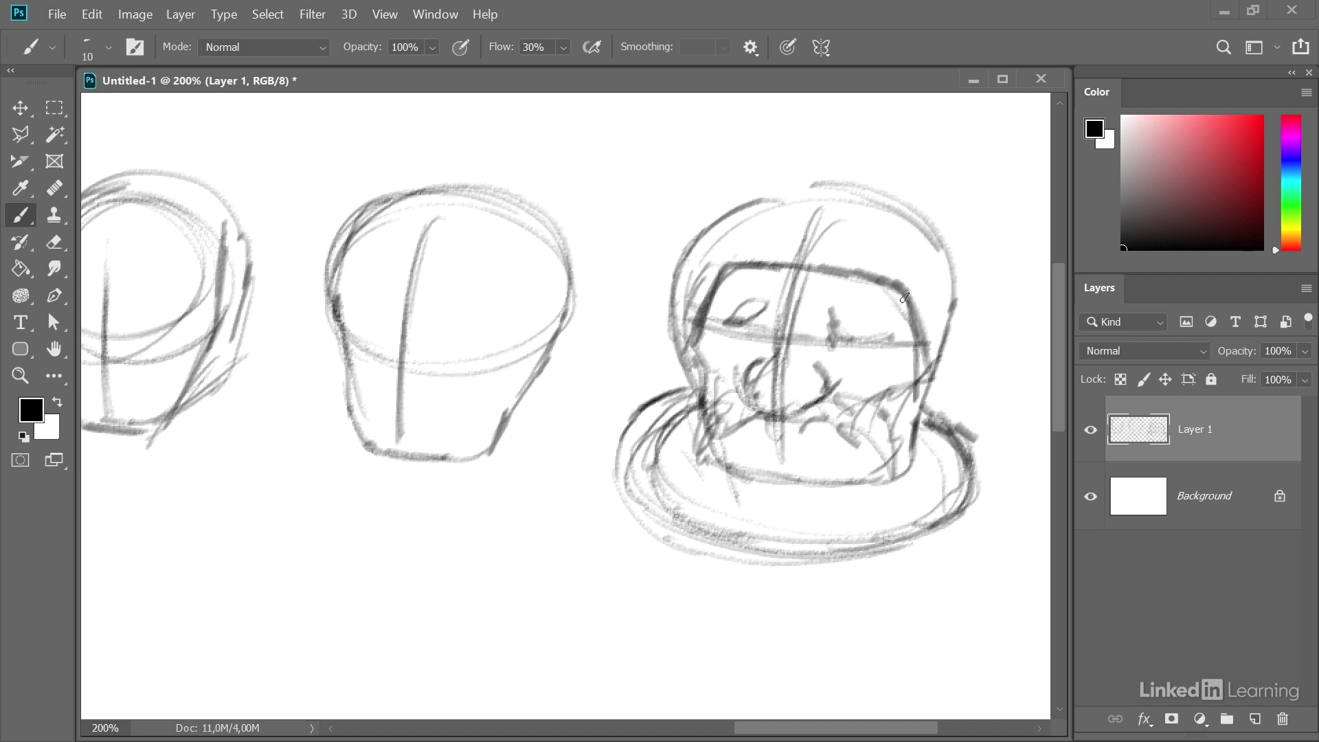
pyautogui.moveTo(905, 298); pyautogui.dragTo(922, 364)
pyautogui.moveTo(940, 299)
pyautogui.mouseDown()
pyautogui.moveTo(976, 353)
pyautogui.moveTo(947, 415)
pyautogui.moveTo(910, 432)
pyautogui.mouseUp()
pyautogui.moveTo(948, 314)
pyautogui.mouseDown()
pyautogui.moveTo(945, 302)
pyautogui.moveTo(921, 402)
pyautogui.mouseUp()
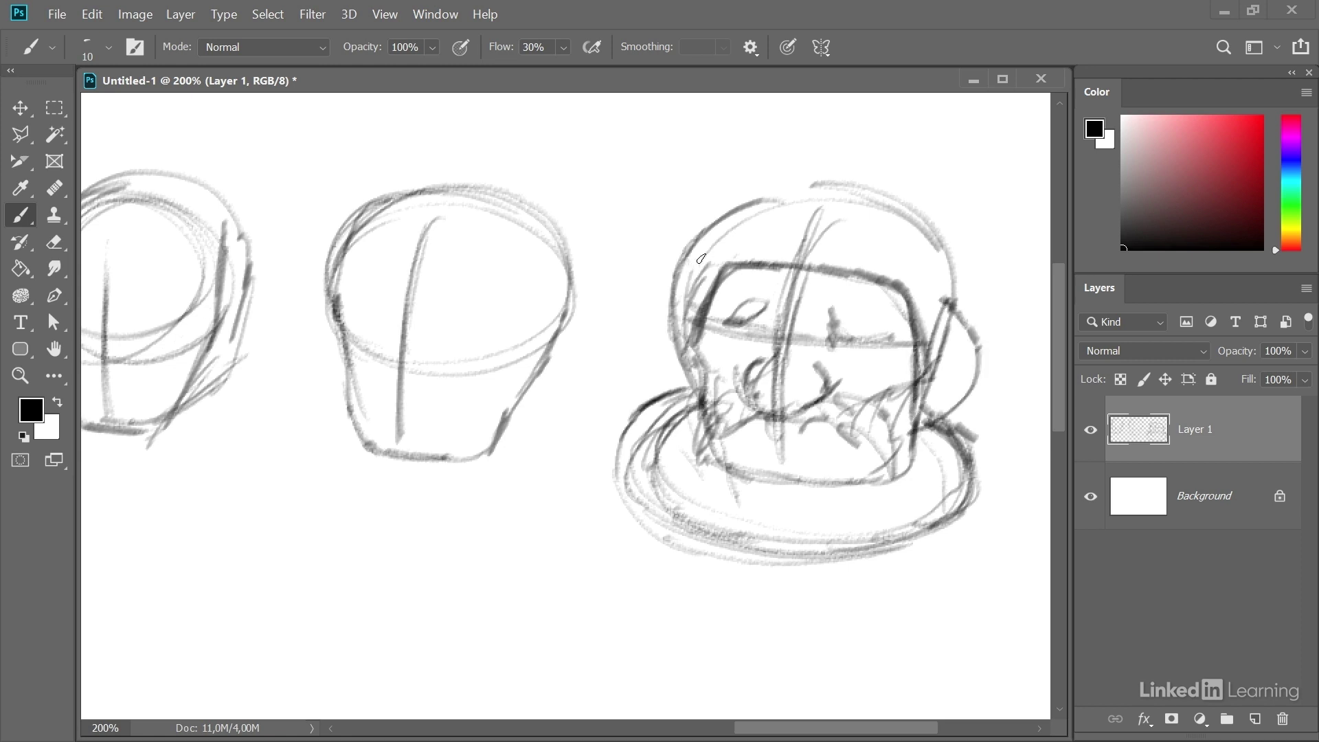
# Darken the helmet dome's top and left side and the visor's upper edge
pyautogui.moveTo(701, 259)
pyautogui.mouseDown()
pyautogui.moveTo(679, 340)
pyautogui.moveTo(719, 239)
pyautogui.moveTo(771, 196)
pyautogui.moveTo(846, 187)
pyautogui.mouseUp()
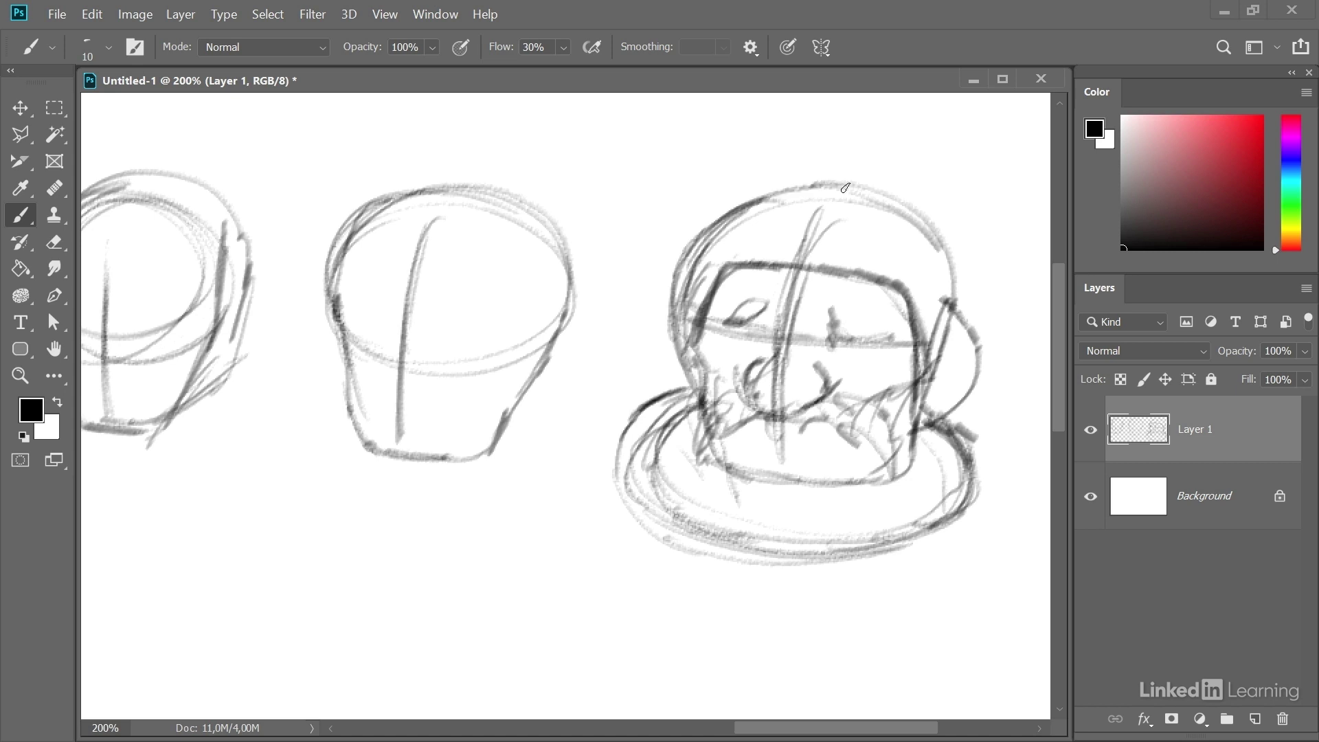
pyautogui.moveTo(704, 237); pyautogui.dragTo(677, 279)
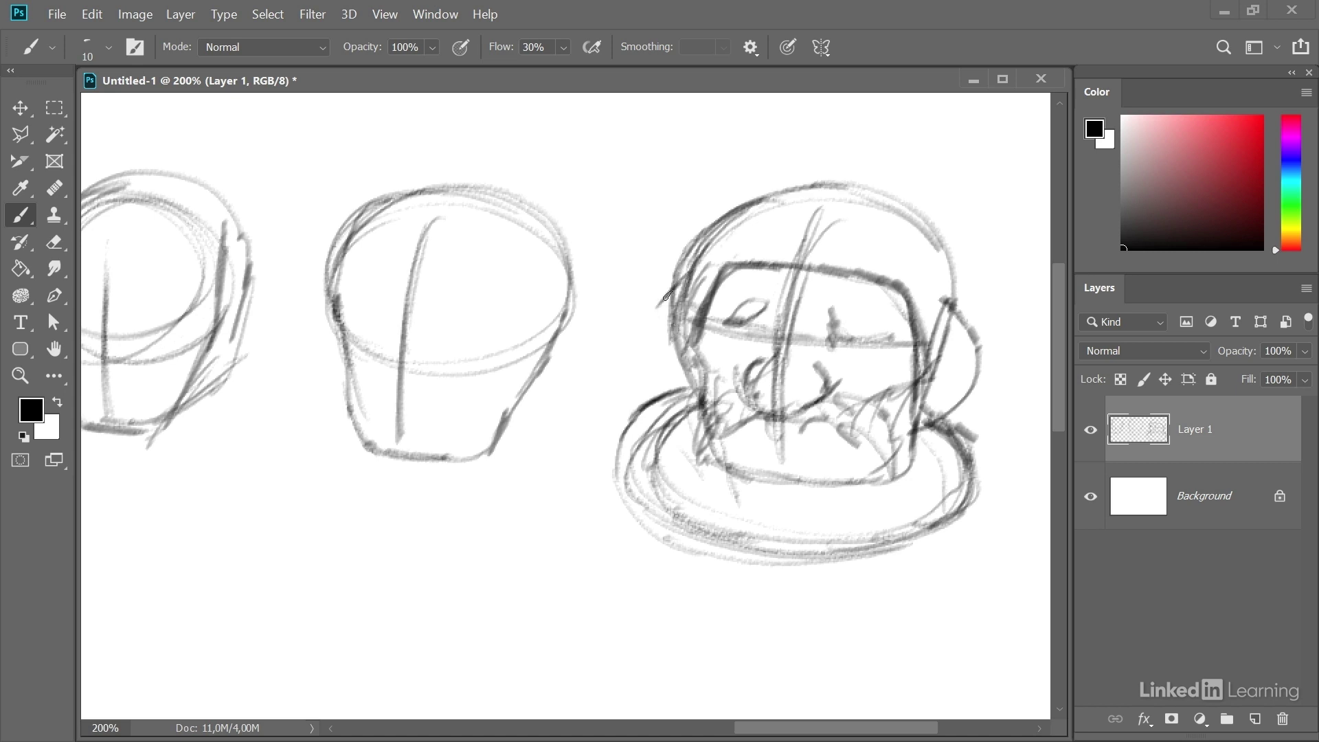
pyautogui.moveTo(652, 352); pyautogui.dragTo(671, 380)
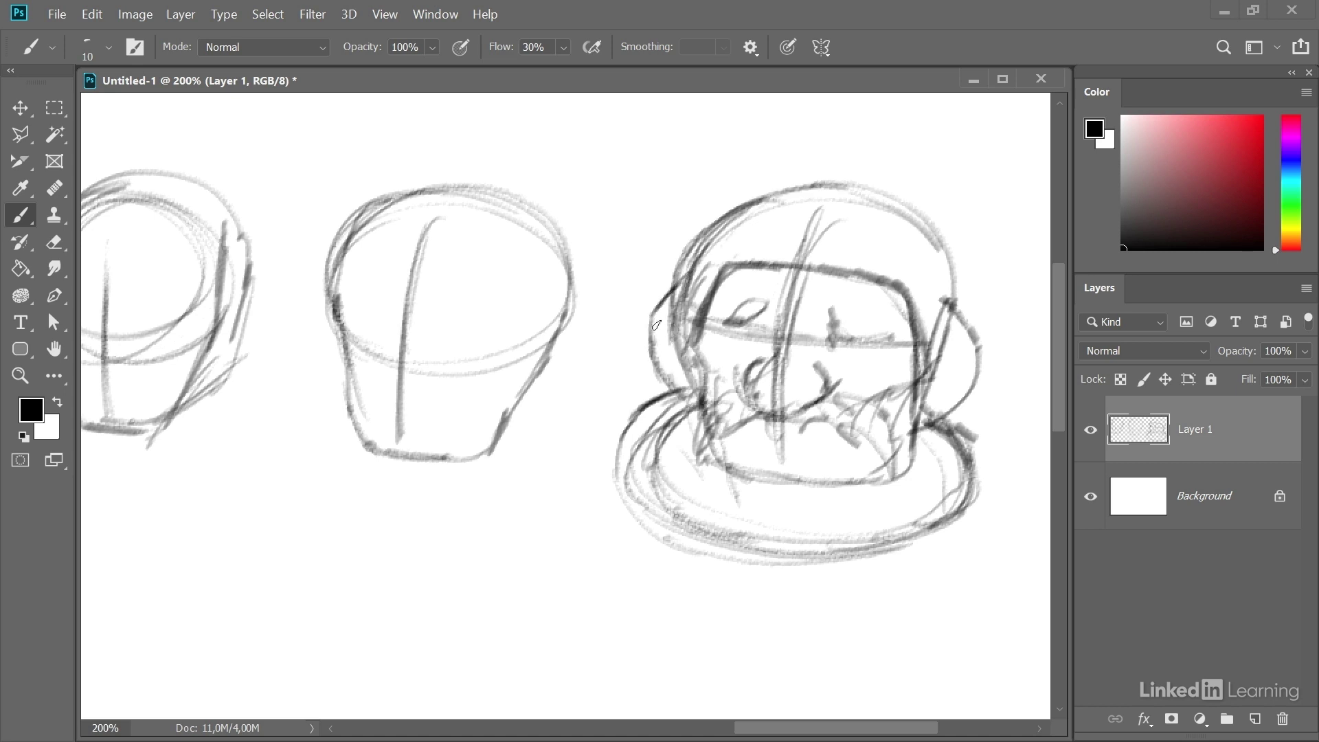
pyautogui.moveTo(696, 300); pyautogui.dragTo(691, 372)
pyautogui.moveTo(692, 325)
pyautogui.mouseDown()
pyautogui.moveTo(721, 263)
pyautogui.moveTo(855, 267)
pyautogui.mouseUp()
# Darken the collar ring all the way around and the visor's left side
pyautogui.moveTo(932, 415)
pyautogui.mouseDown()
pyautogui.moveTo(959, 504)
pyautogui.moveTo(674, 490)
pyautogui.mouseUp()
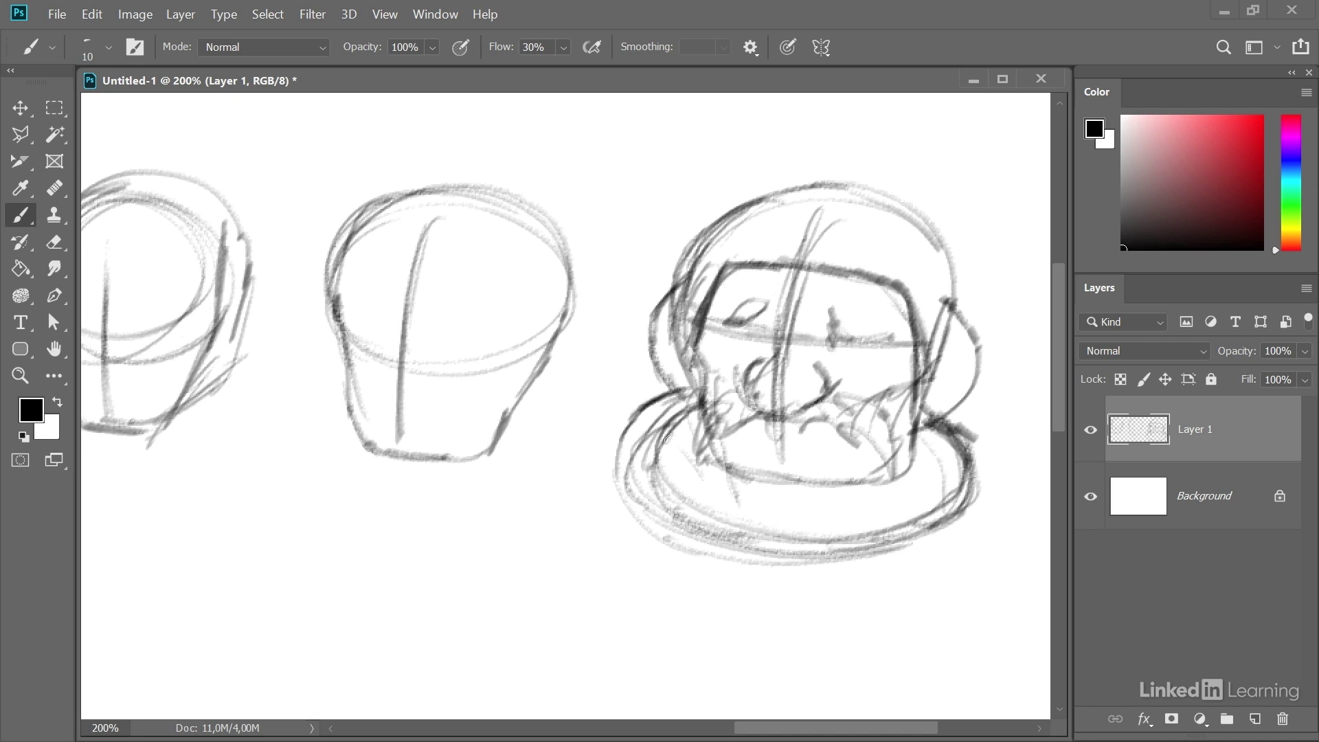
pyautogui.moveTo(670, 425)
pyautogui.mouseDown()
pyautogui.moveTo(898, 530)
pyautogui.moveTo(934, 427)
pyautogui.moveTo(976, 424)
pyautogui.moveTo(908, 539)
pyautogui.mouseUp()
pyautogui.moveTo(650, 402)
pyautogui.mouseDown()
pyautogui.moveTo(663, 511)
pyautogui.moveTo(758, 545)
pyautogui.mouseUp()
pyautogui.moveTo(692, 431)
pyautogui.mouseDown()
pyautogui.moveTo(657, 491)
pyautogui.moveTo(797, 539)
pyautogui.moveTo(955, 529)
pyautogui.mouseUp()
pyautogui.moveTo(736, 271); pyautogui.dragTo(677, 376)
pyautogui.moveTo(670, 307); pyautogui.dragTo(663, 364)
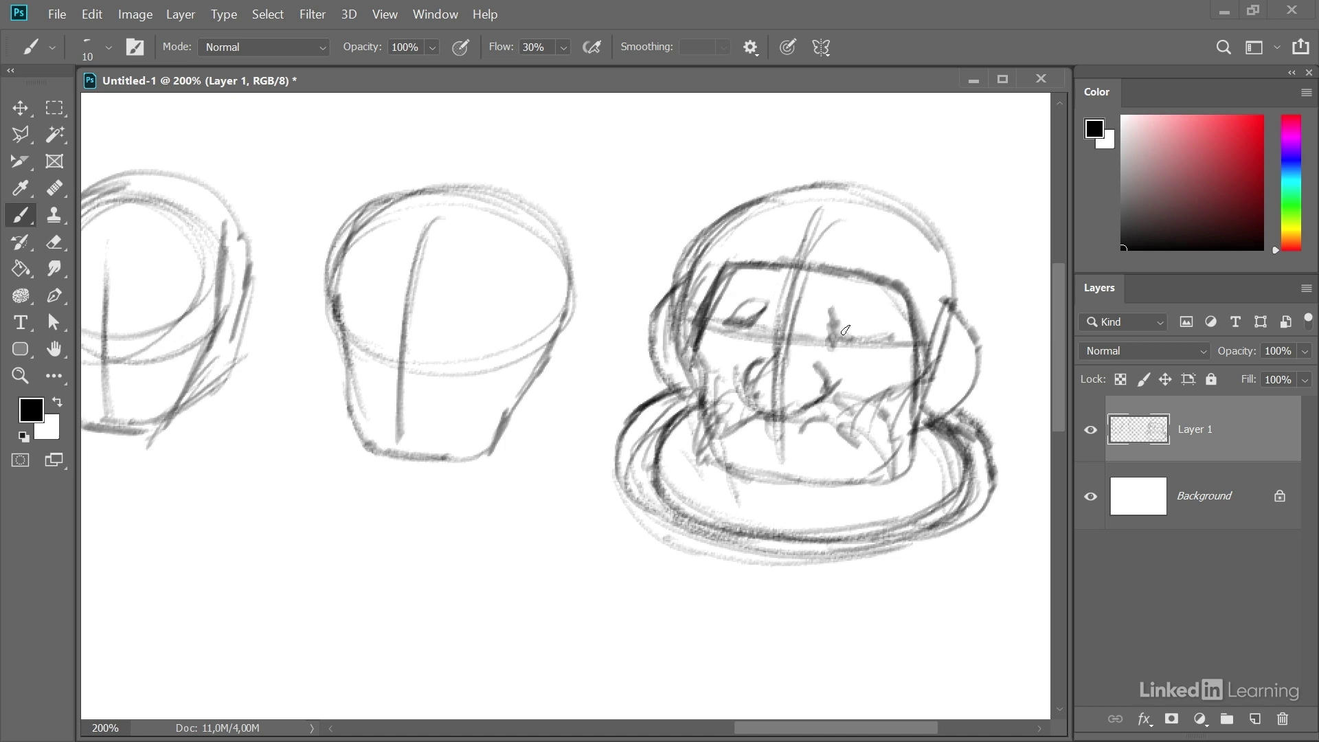
# Shade both eye areas and define their edges
pyautogui.moveTo(840, 328); pyautogui.dragTo(893, 331)
pyautogui.moveTo(718, 318); pyautogui.dragTo(764, 310)
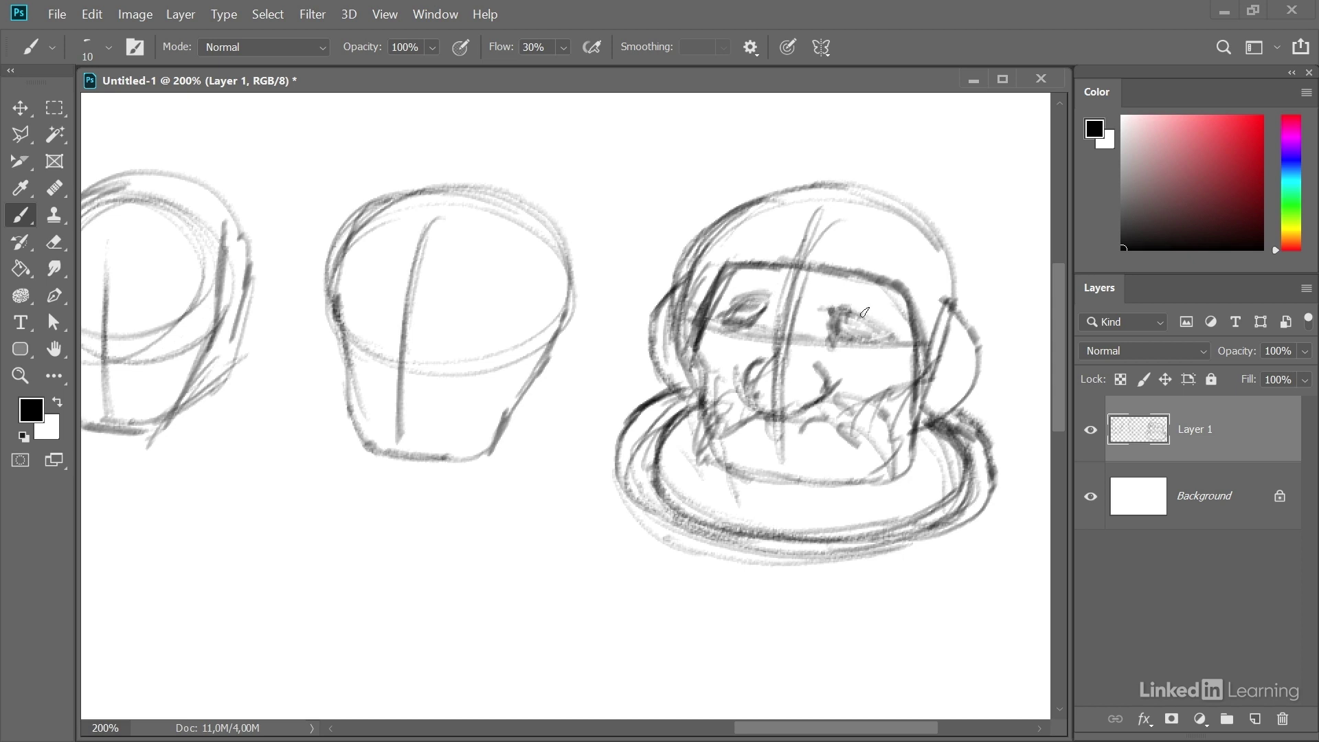
pyautogui.moveTo(863, 313); pyautogui.dragTo(886, 322)
pyautogui.moveTo(739, 335)
pyautogui.mouseDown()
pyautogui.moveTo(767, 294)
pyautogui.moveTo(756, 340)
pyautogui.mouseUp()
pyautogui.moveTo(828, 315)
pyautogui.mouseDown()
pyautogui.moveTo(823, 303)
pyautogui.moveTo(873, 326)
pyautogui.mouseUp()
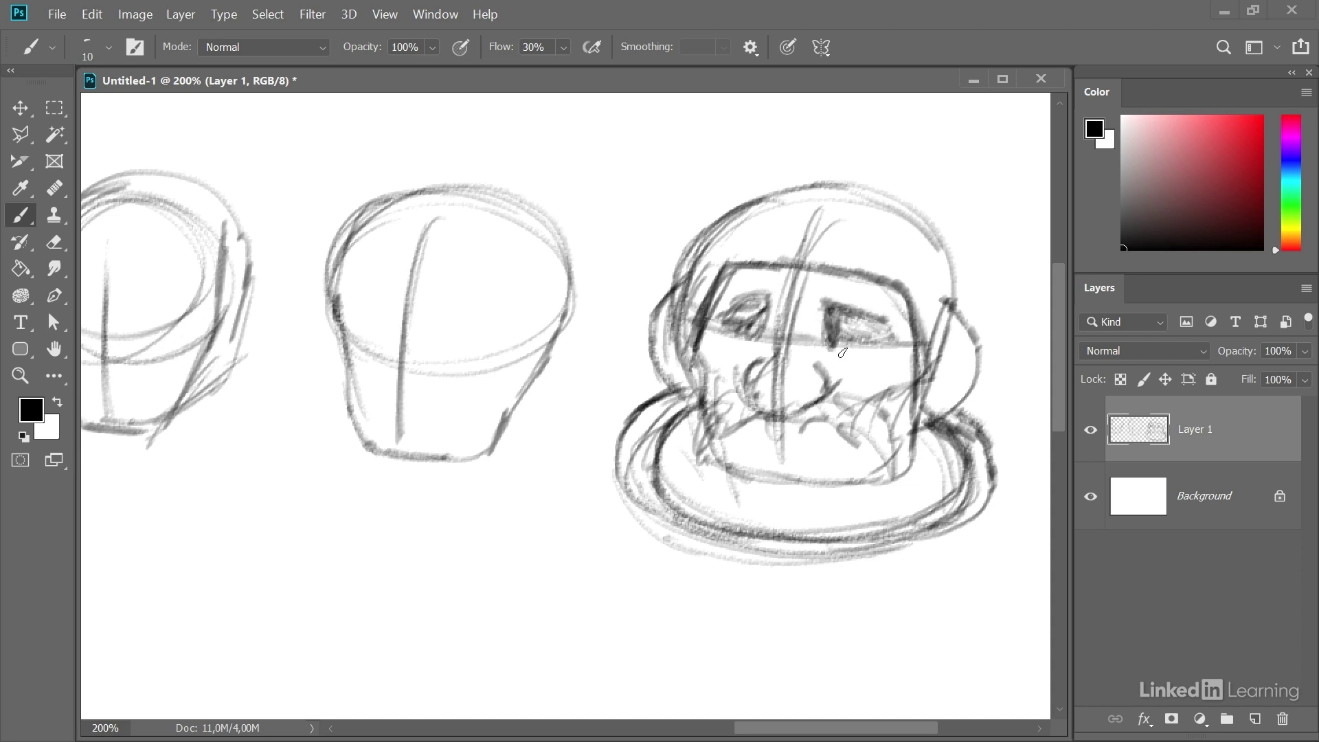
pyautogui.moveTo(842, 353); pyautogui.dragTo(836, 358)
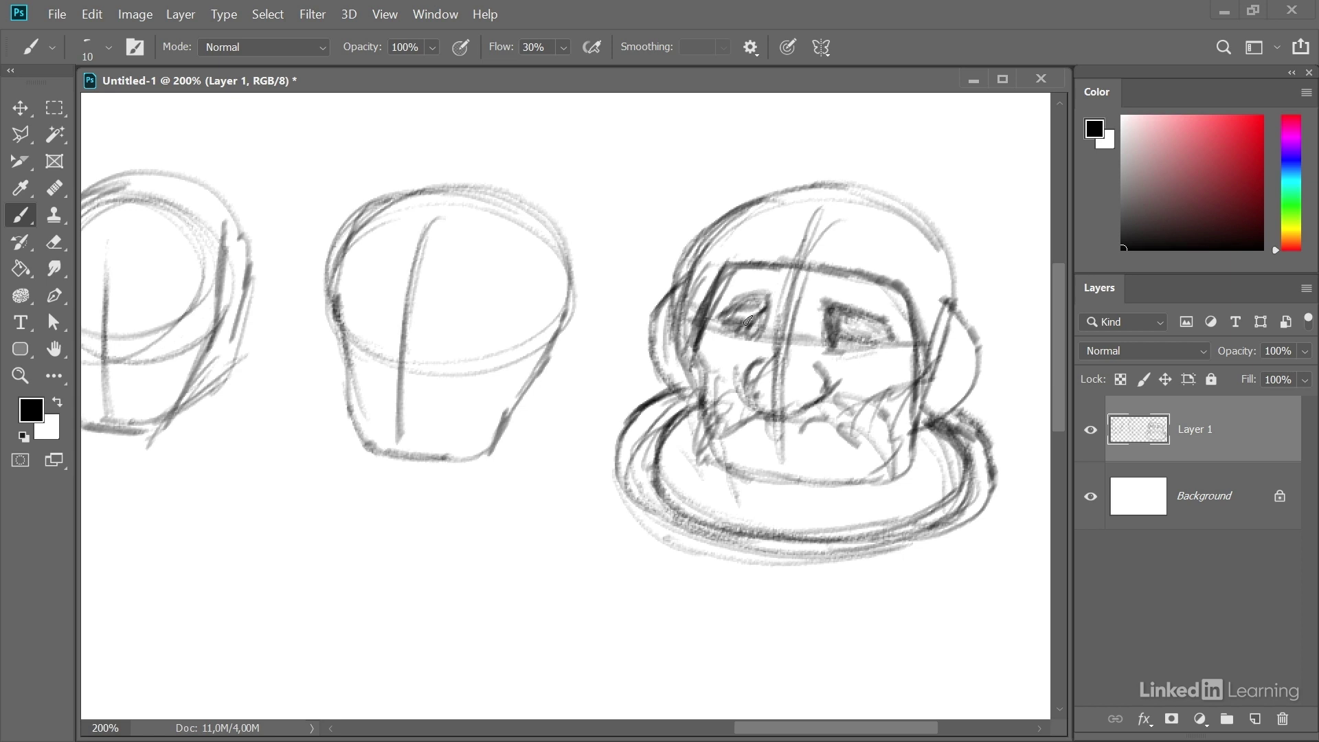
pyautogui.moveTo(725, 331); pyautogui.dragTo(762, 317)
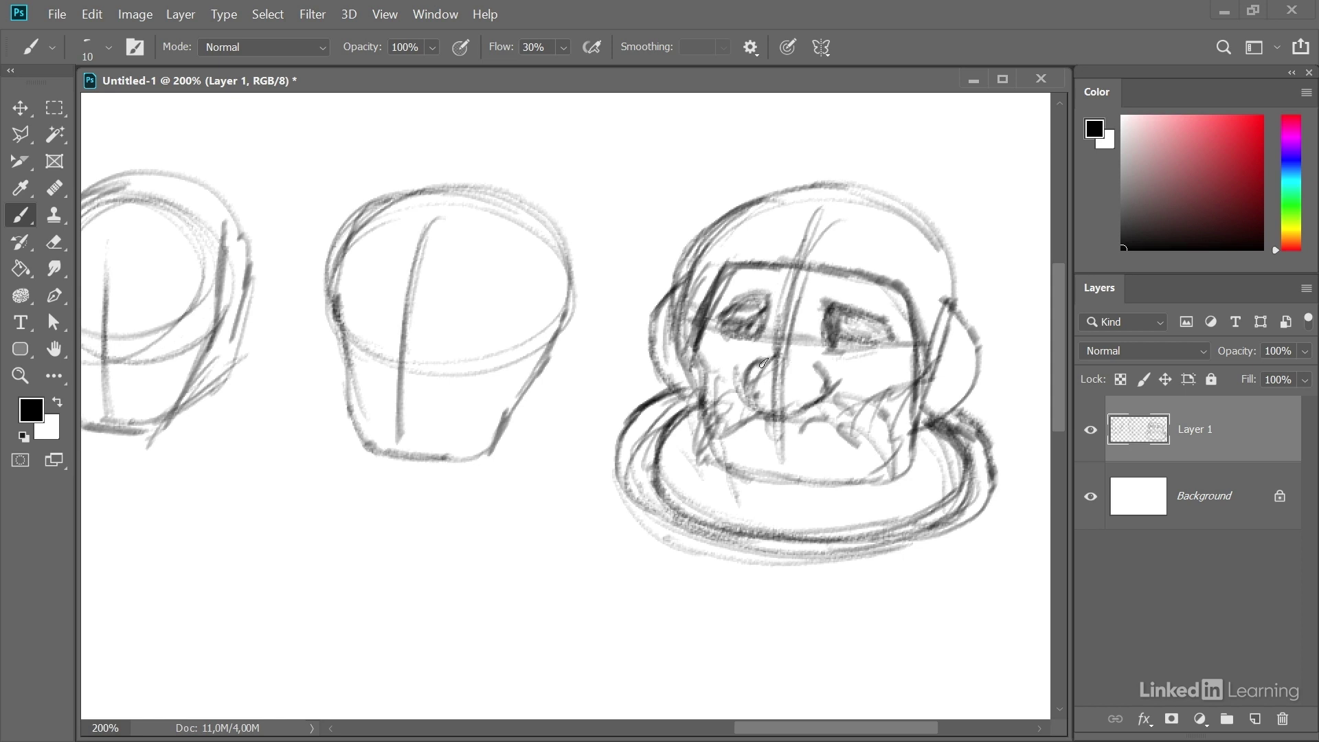
# Draw the nose, darken the head's outer contour, and centre the sketch in view
pyautogui.moveTo(811, 348); pyautogui.dragTo(834, 359)
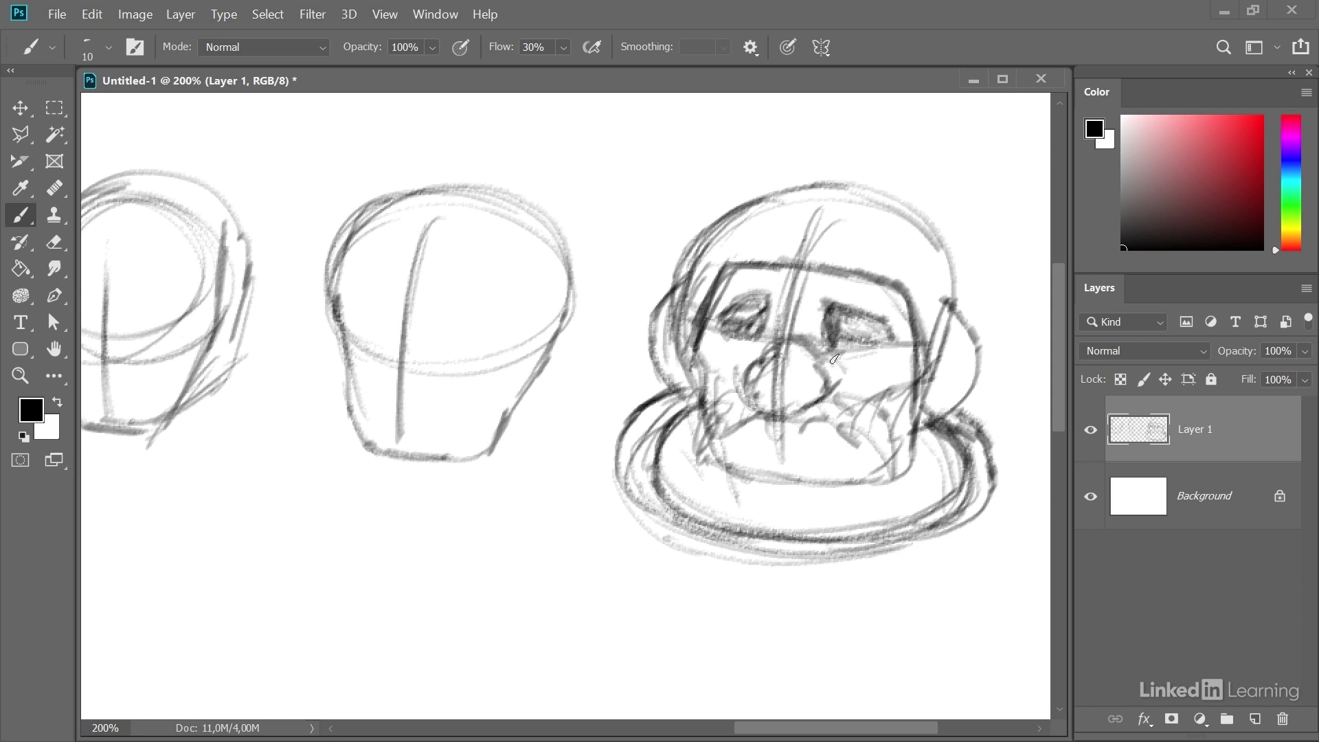
pyautogui.moveTo(794, 294); pyautogui.dragTo(838, 275)
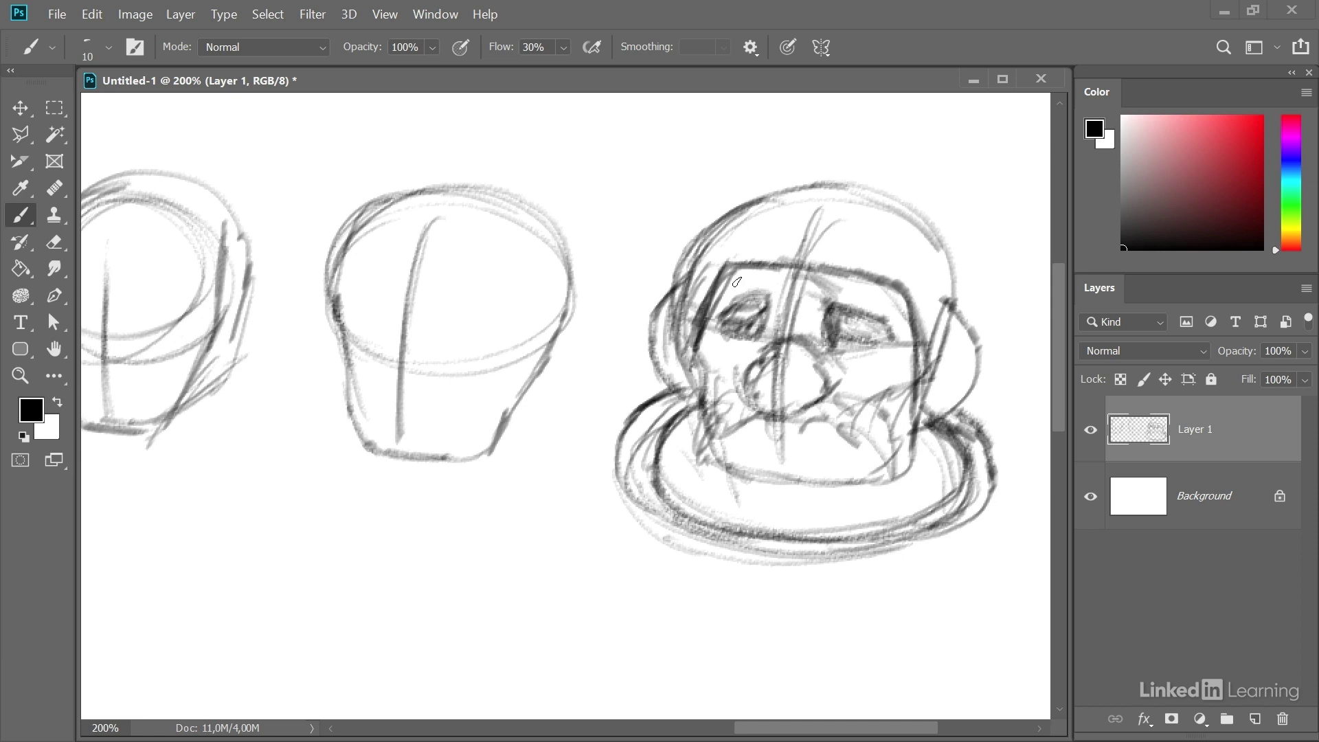
pyautogui.moveTo(677, 316)
pyautogui.mouseDown()
pyautogui.moveTo(738, 220)
pyautogui.moveTo(834, 188)
pyautogui.mouseUp()
pyautogui.moveTo(964, 322); pyautogui.dragTo(929, 412)
pyautogui.moveTo(929, 413)
pyautogui.mouseDown()
pyautogui.moveTo(880, 380)
pyautogui.moveTo(580, 380)
pyautogui.moveTo(518, 333)
pyautogui.moveTo(544, 330)
pyautogui.mouseUp()
# Box-select the astronaut head sketch and duplicate it off to the right
pyautogui.press('m')
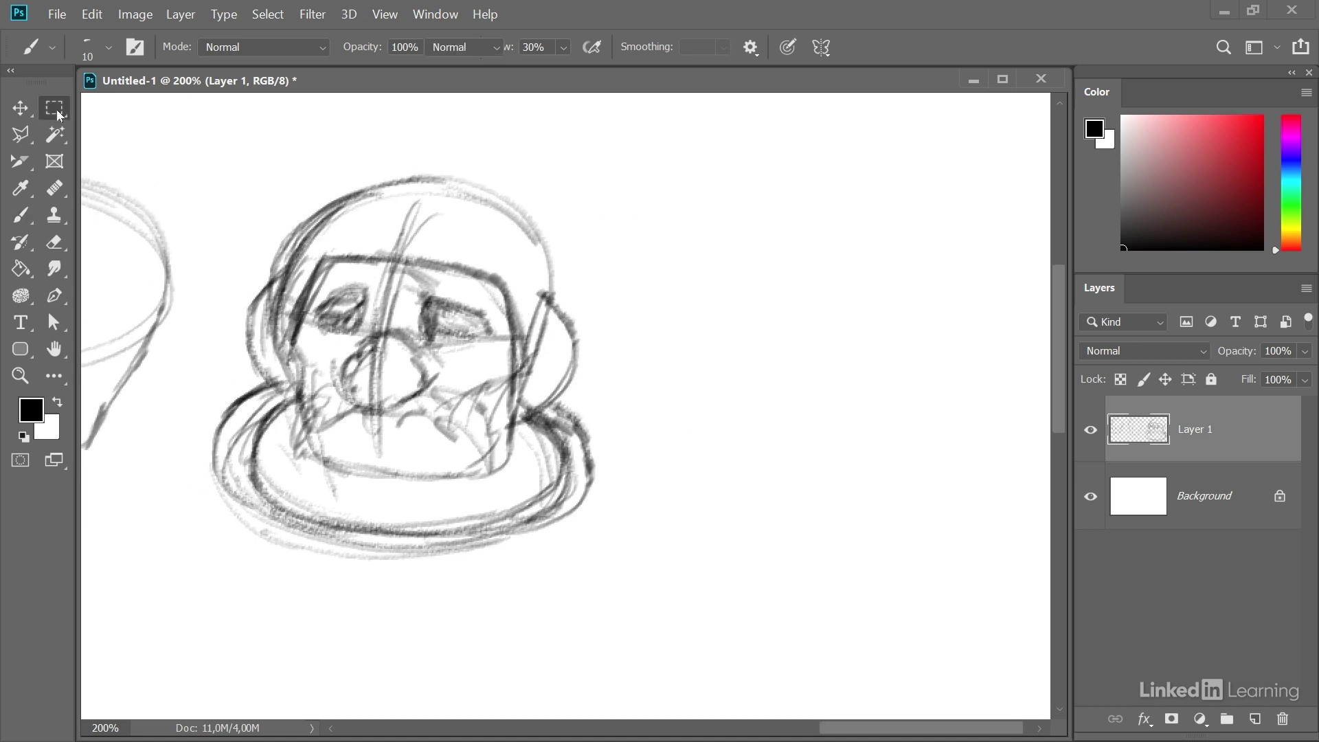
pyautogui.moveTo(195, 143); pyautogui.dragTo(622, 591)
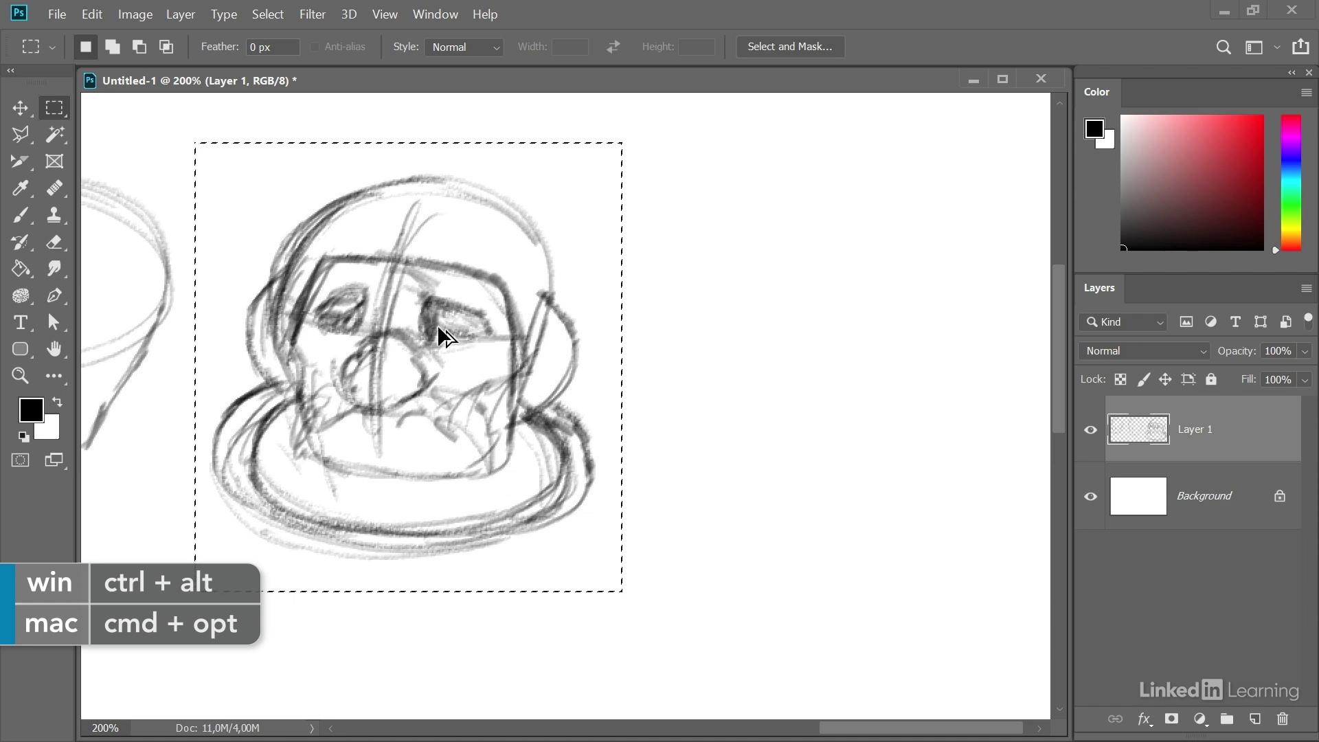
pyautogui.moveTo(437, 328)
pyautogui.mouseDown()
pyautogui.moveTo(589, 294)
pyautogui.moveTo(737, 297)
pyautogui.moveTo(852, 334)
pyautogui.mouseUp()
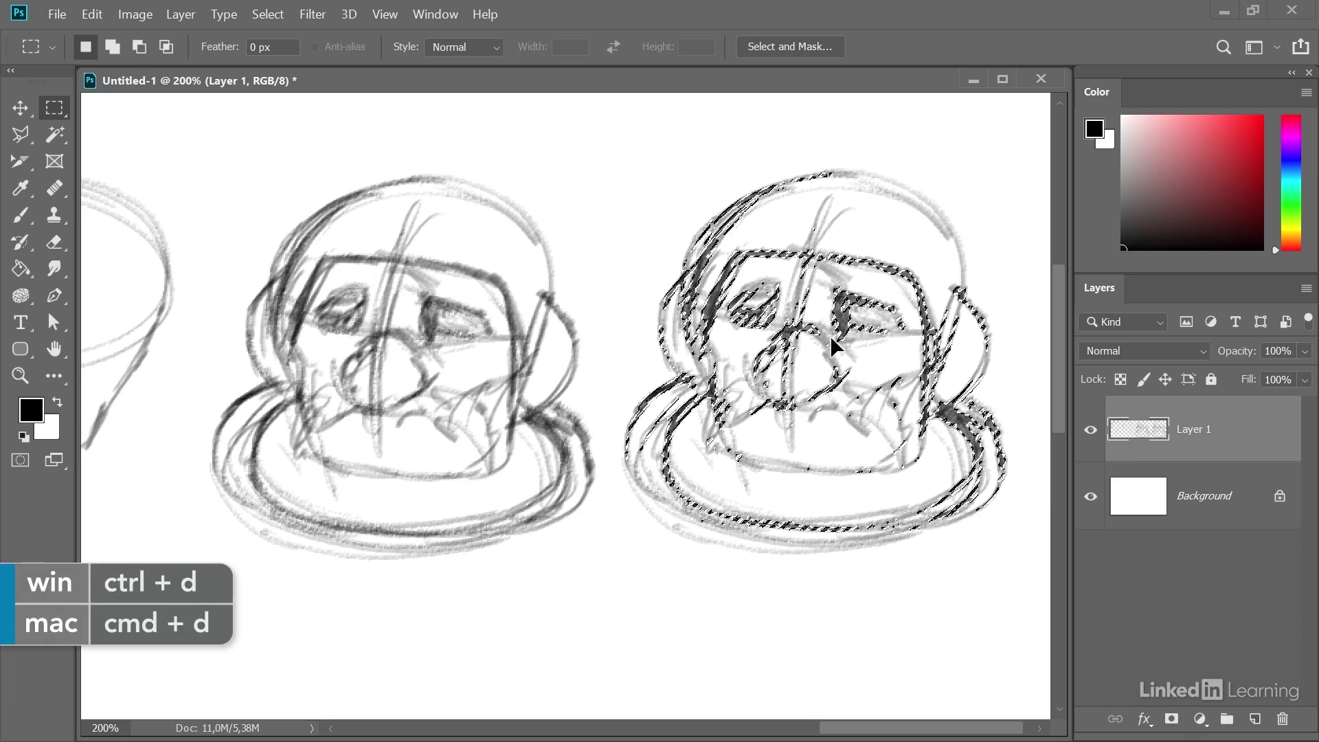
# Deselect and erase the eye strokes from the duplicated right-hand head
pyautogui.hotkey('ctrl', 'd')
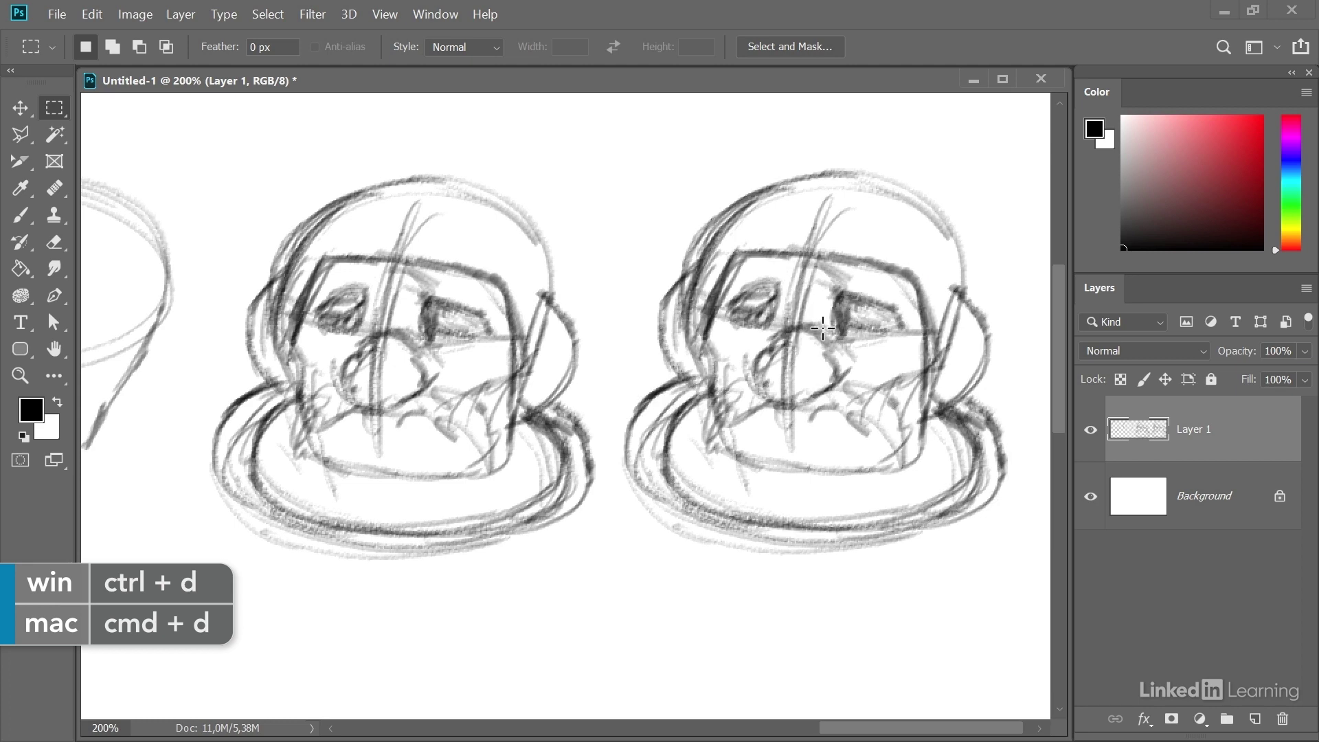
pyautogui.press('e')
pyautogui.moveTo(830, 289)
pyautogui.mouseDown()
pyautogui.moveTo(790, 313)
pyautogui.moveTo(753, 310)
pyautogui.moveTo(883, 318)
pyautogui.moveTo(857, 327)
pyautogui.moveTo(813, 303)
pyautogui.moveTo(754, 303)
pyautogui.moveTo(743, 418)
pyautogui.moveTo(855, 415)
pyautogui.mouseUp()
# Draw closed eyes, an eyebrow, mouth line, nose outline and cheek lines on the right head
pyautogui.press('b')
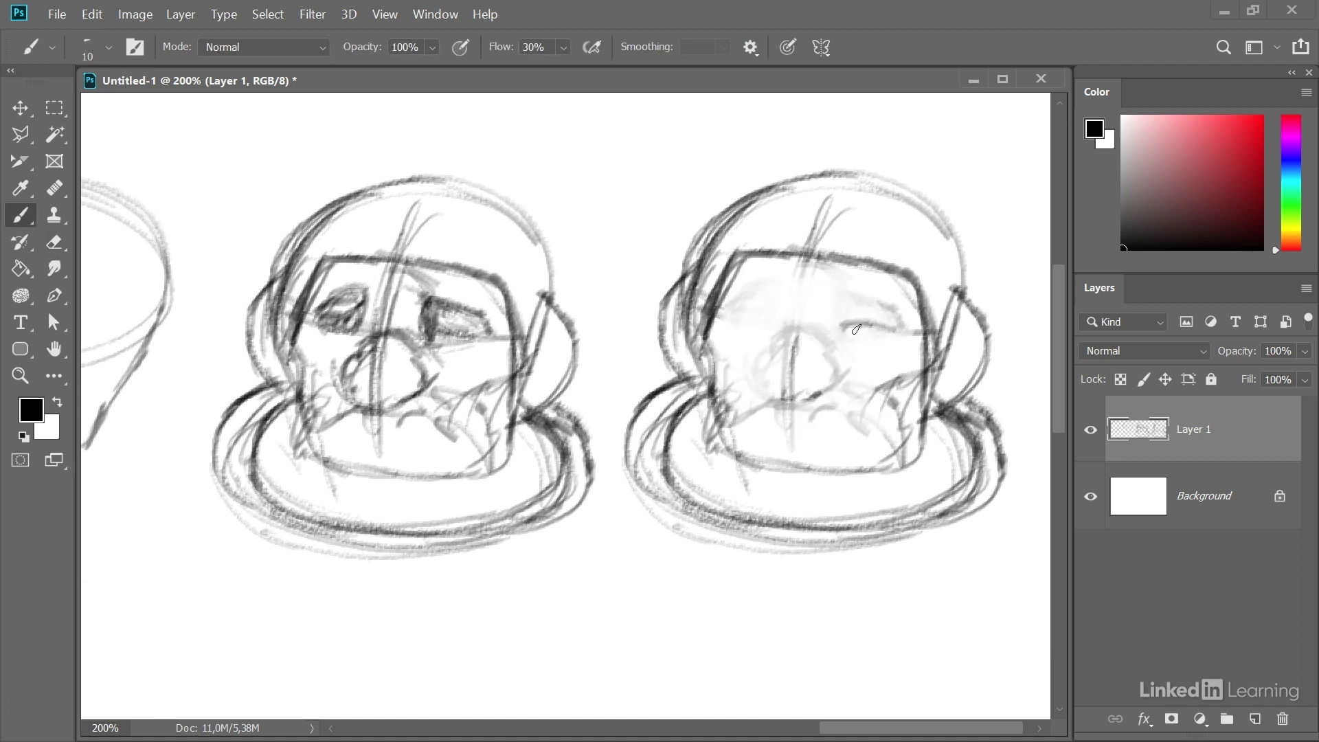
pyautogui.moveTo(855, 329); pyautogui.dragTo(892, 324)
pyautogui.moveTo(730, 312); pyautogui.dragTo(767, 321)
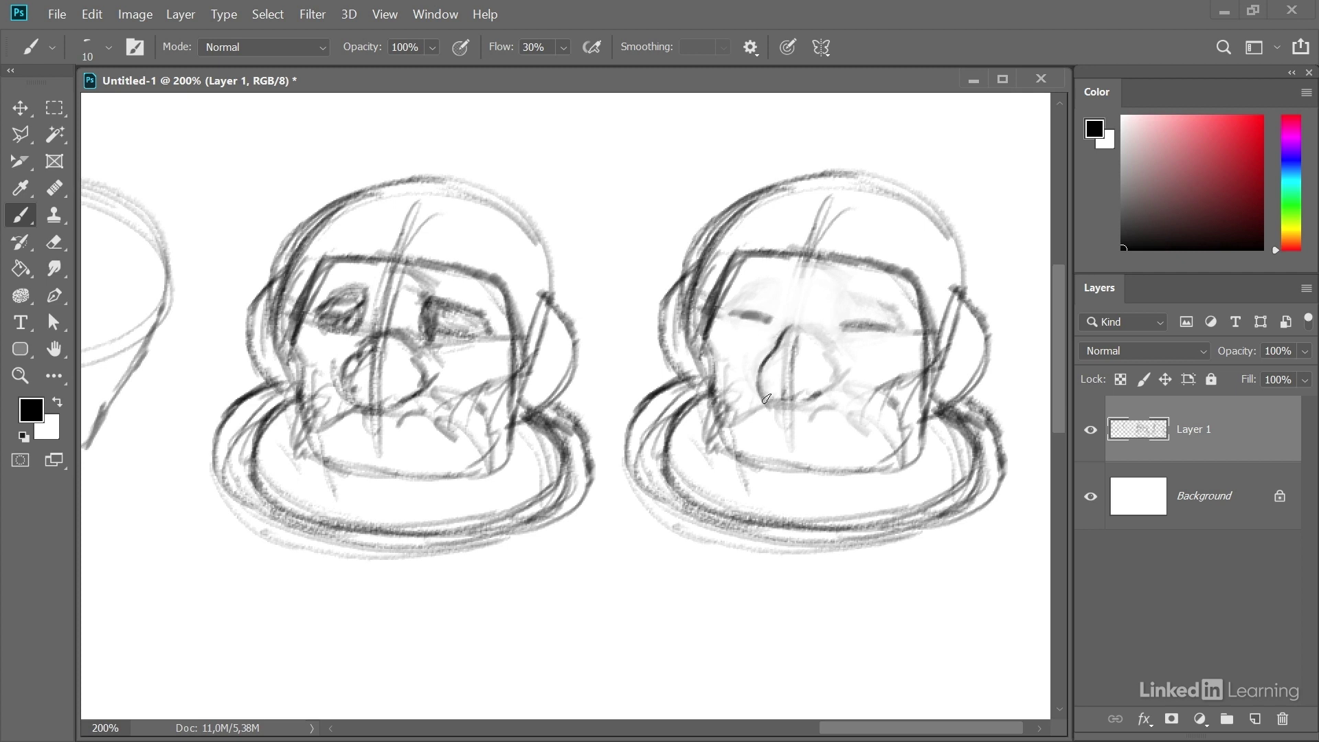
pyautogui.moveTo(804, 409)
pyautogui.mouseDown()
pyautogui.moveTo(819, 405)
pyautogui.moveTo(819, 327)
pyautogui.mouseUp()
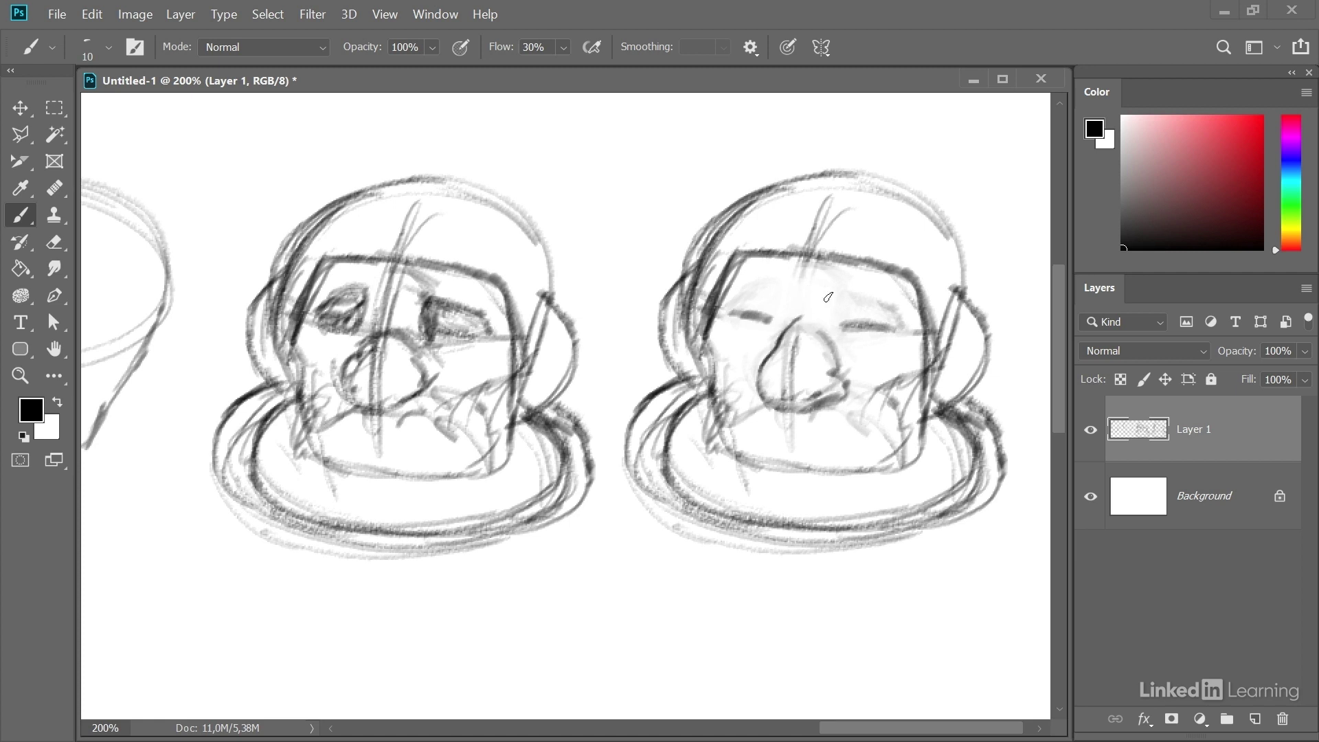
pyautogui.moveTo(834, 292)
pyautogui.mouseDown()
pyautogui.moveTo(856, 291)
pyautogui.moveTo(749, 280)
pyautogui.mouseUp()
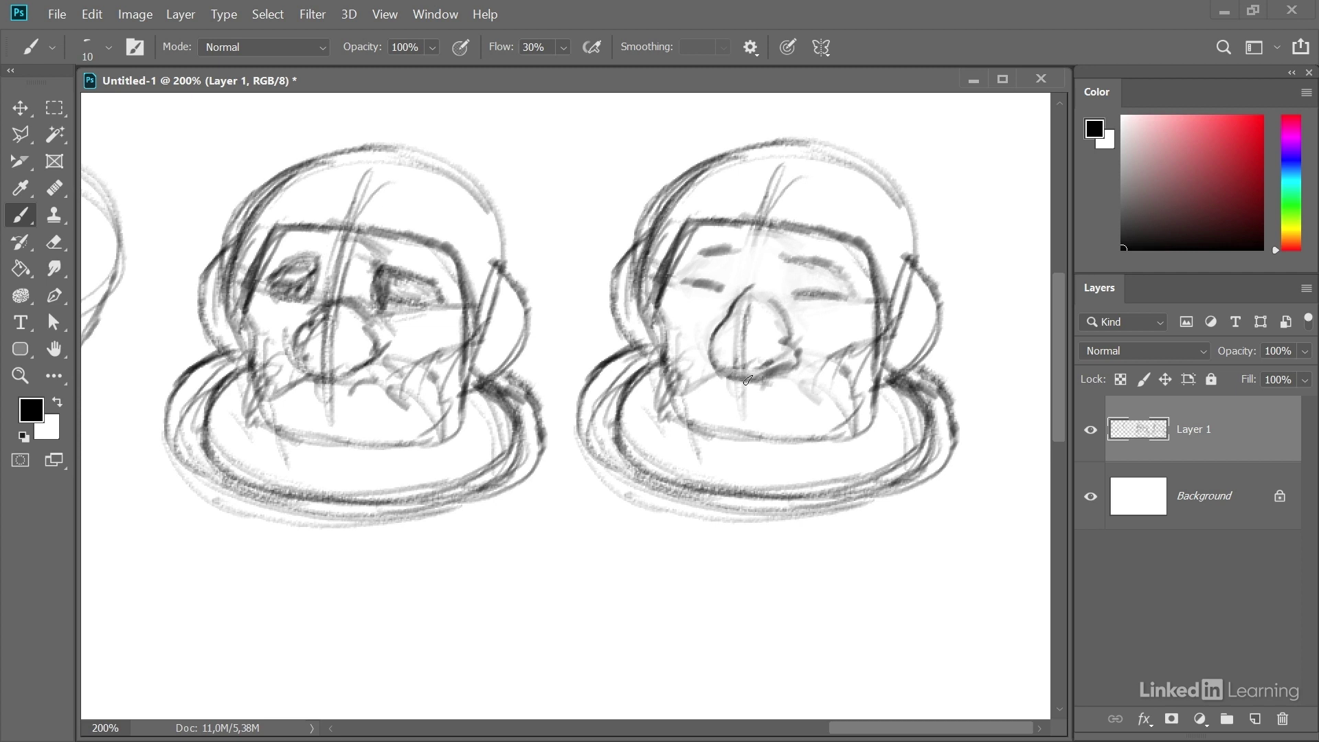
pyautogui.moveTo(747, 380)
pyautogui.mouseDown()
pyautogui.moveTo(816, 388)
pyautogui.moveTo(782, 359)
pyautogui.moveTo(699, 369)
pyautogui.mouseUp()
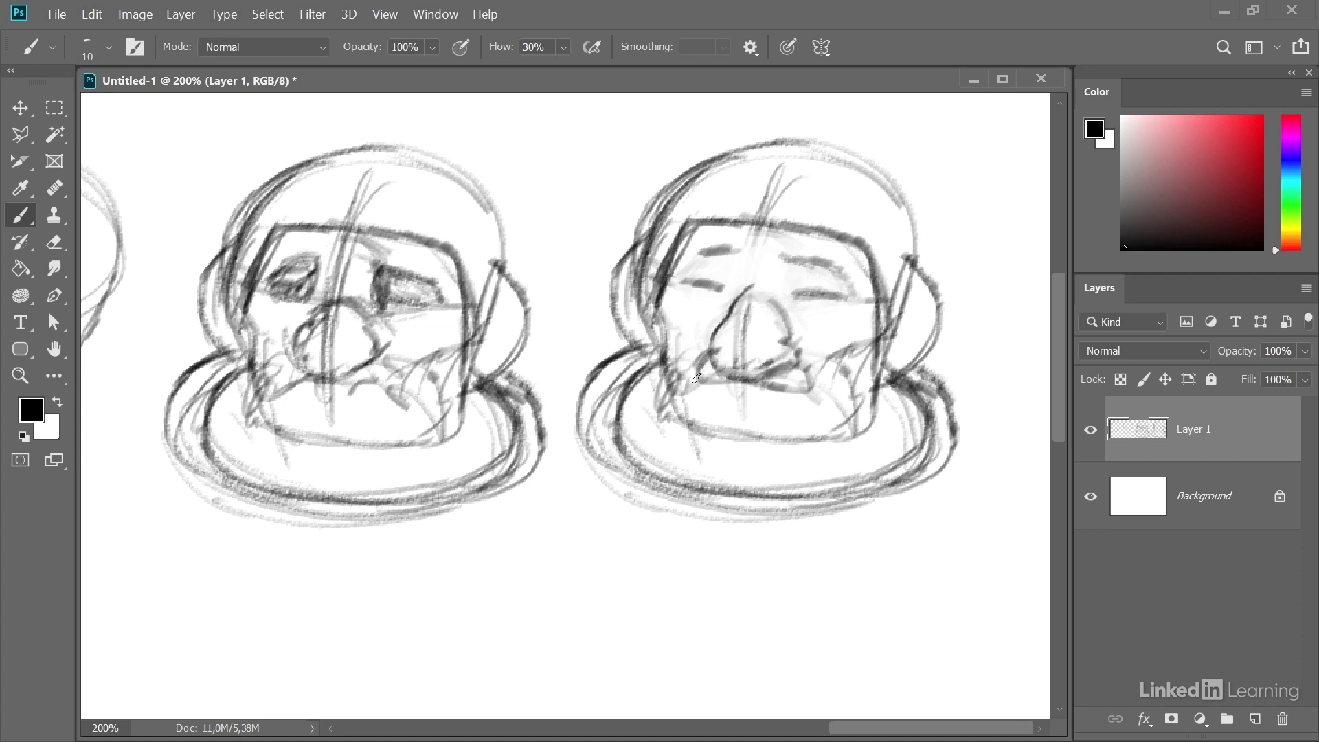
pyautogui.moveTo(696, 380)
pyautogui.mouseDown()
pyautogui.moveTo(713, 391)
pyautogui.moveTo(800, 368)
pyautogui.moveTo(819, 385)
pyautogui.mouseUp()
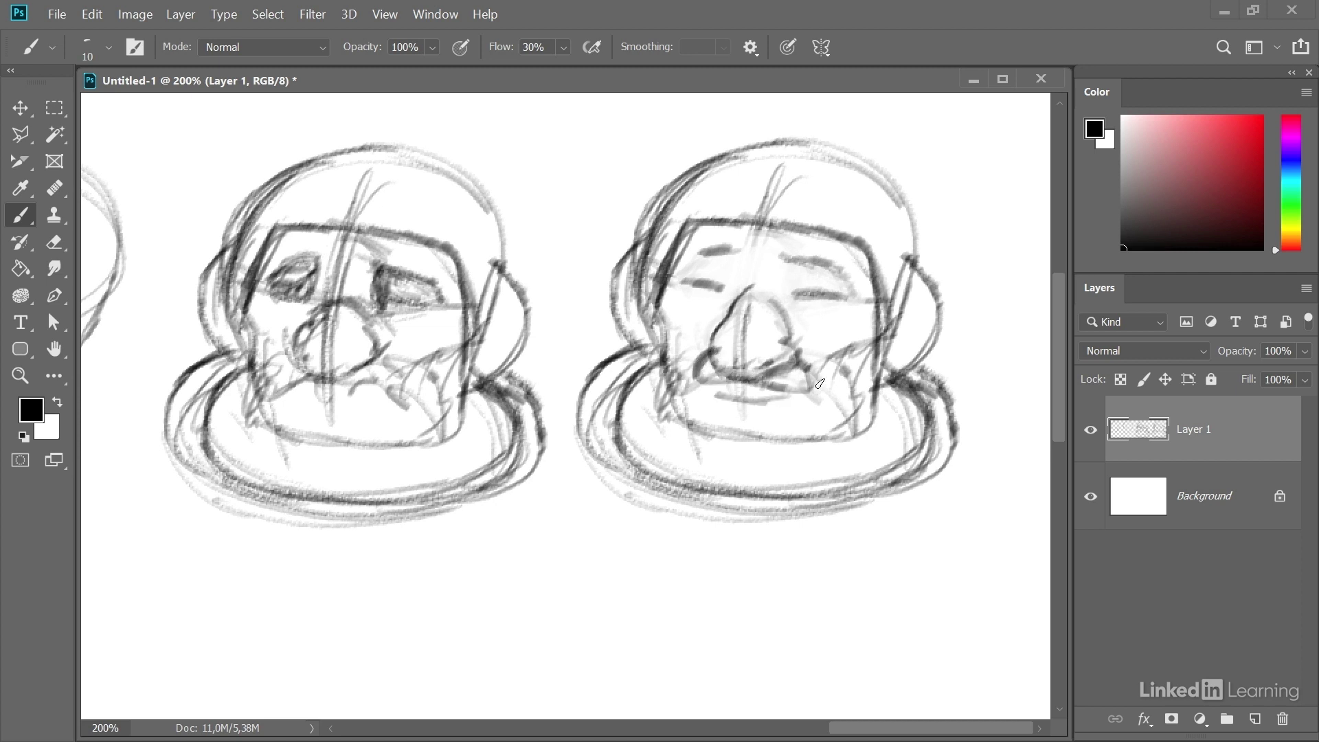
pyautogui.moveTo(657, 314)
pyautogui.mouseDown()
pyautogui.moveTo(665, 280)
pyautogui.moveTo(656, 323)
pyautogui.moveTo(669, 332)
pyautogui.moveTo(780, 318)
pyautogui.moveTo(851, 347)
pyautogui.mouseUp()
# Add darker helmet strokes on the top and sides and more lines around the mouth
pyautogui.moveTo(773, 227); pyautogui.dragTo(843, 235)
pyautogui.moveTo(888, 191); pyautogui.dragTo(844, 233)
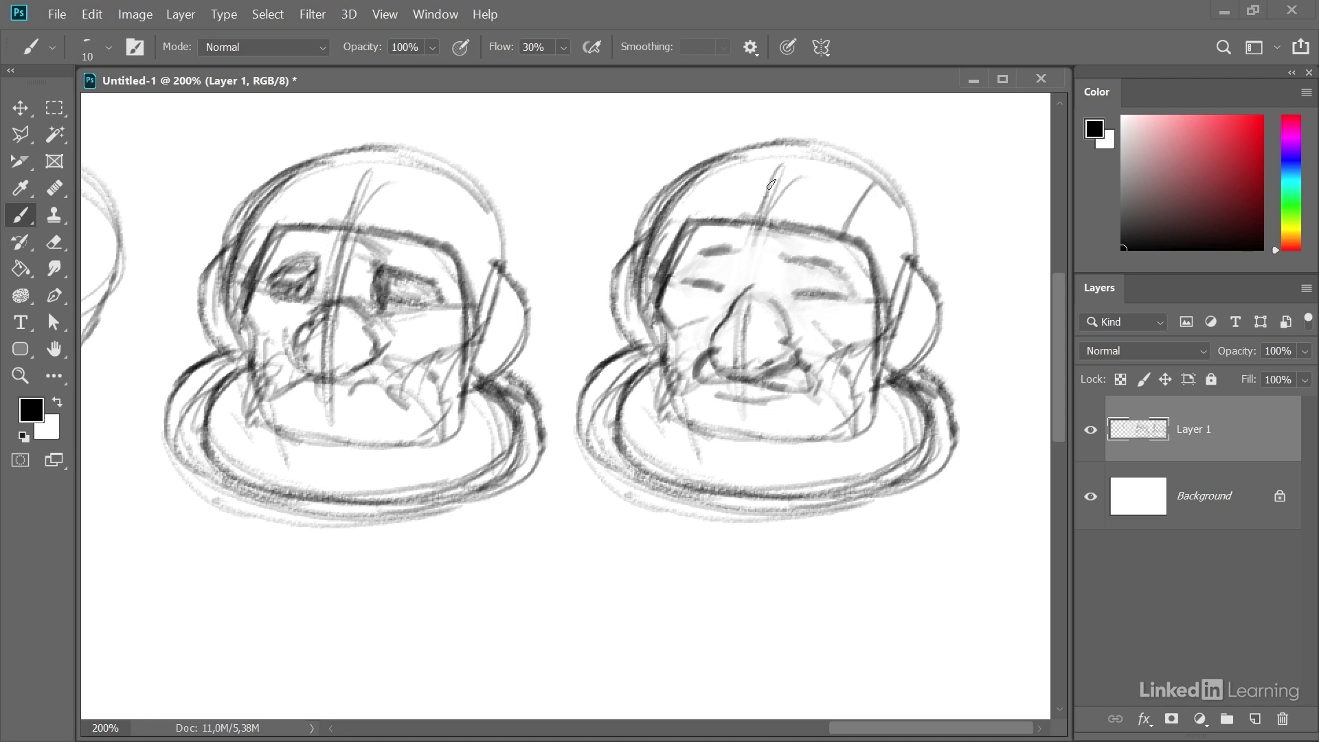
pyautogui.moveTo(720, 165)
pyautogui.mouseDown()
pyautogui.moveTo(700, 230)
pyautogui.moveTo(673, 188)
pyautogui.moveTo(761, 142)
pyautogui.moveTo(739, 140)
pyautogui.moveTo(856, 157)
pyautogui.moveTo(885, 180)
pyautogui.moveTo(903, 265)
pyautogui.moveTo(889, 181)
pyautogui.moveTo(868, 171)
pyautogui.moveTo(697, 200)
pyautogui.moveTo(701, 175)
pyautogui.moveTo(651, 264)
pyautogui.moveTo(653, 306)
pyautogui.mouseUp()
pyautogui.moveTo(659, 240); pyautogui.dragTo(621, 341)
pyautogui.moveTo(654, 300); pyautogui.dragTo(646, 340)
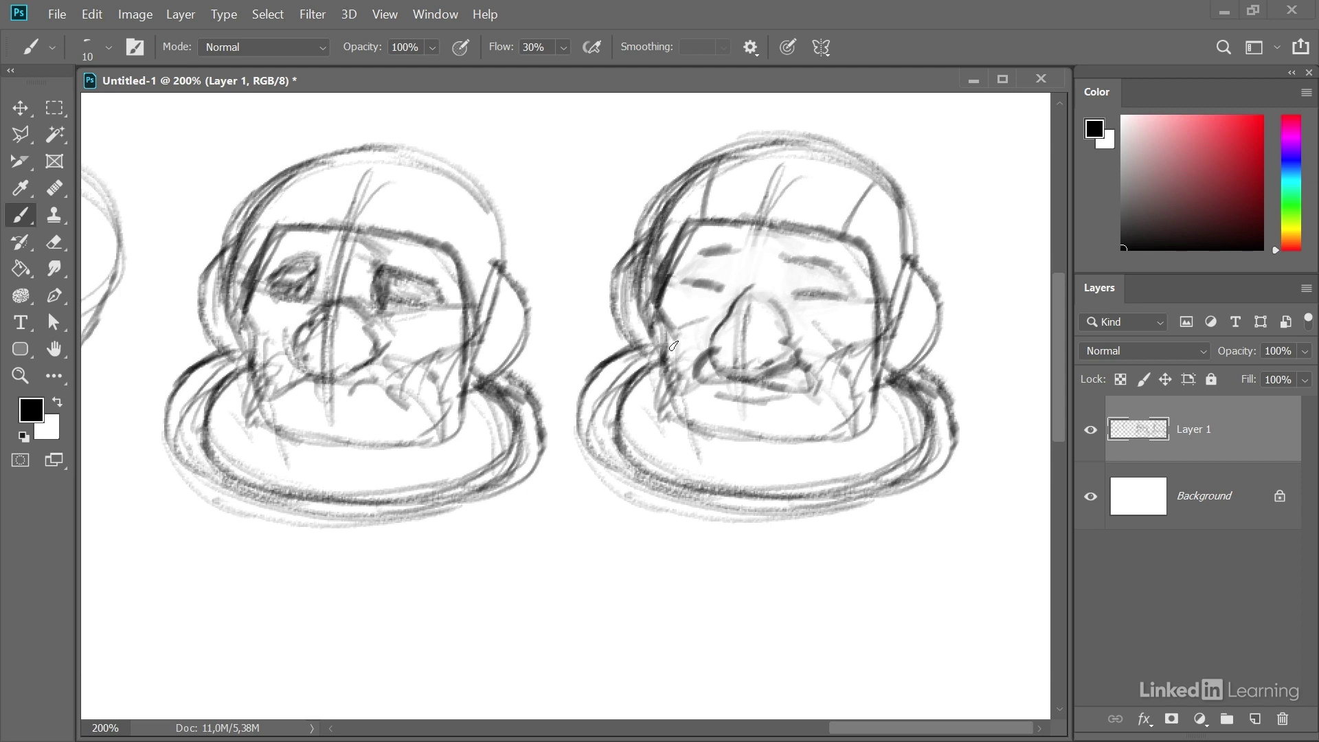
pyautogui.moveTo(784, 363)
pyautogui.mouseDown()
pyautogui.moveTo(809, 403)
pyautogui.moveTo(697, 377)
pyautogui.mouseUp()
pyautogui.hotkey('ctrl', '-')
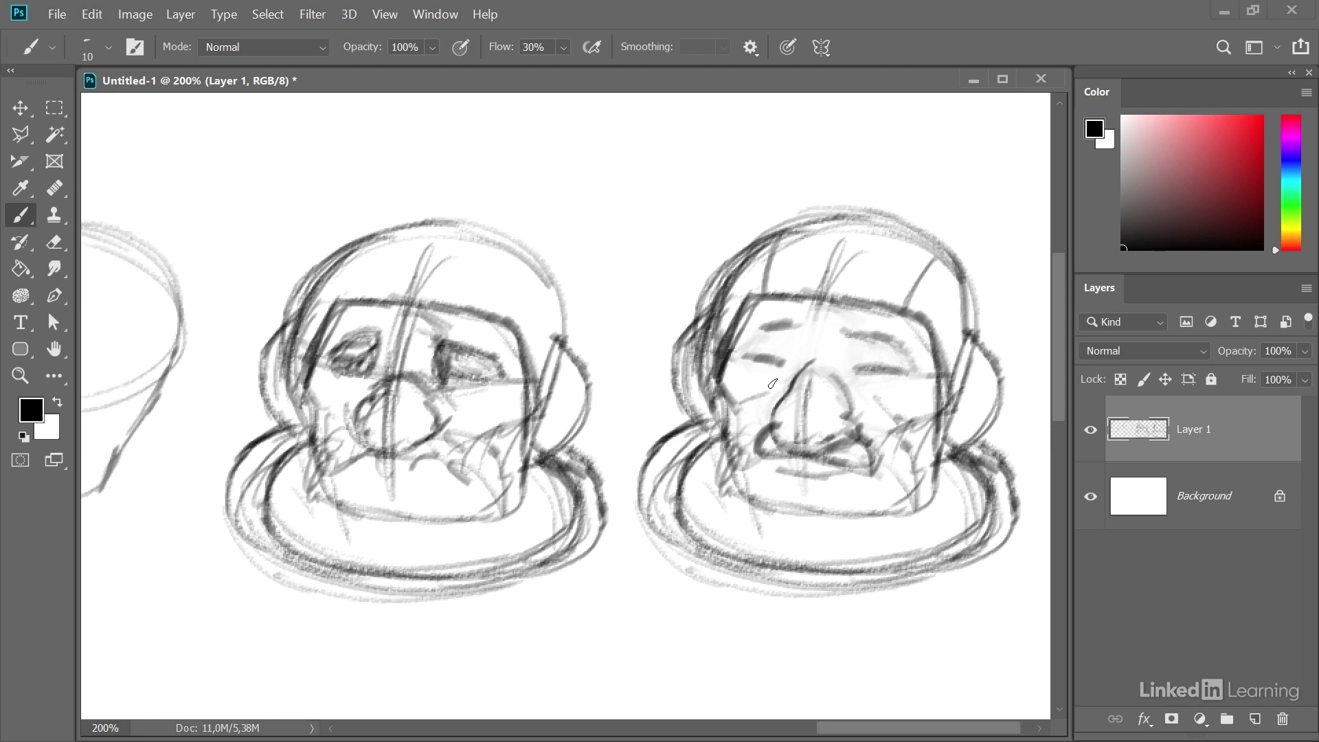
pyautogui.scroll(-3, 554, 347)
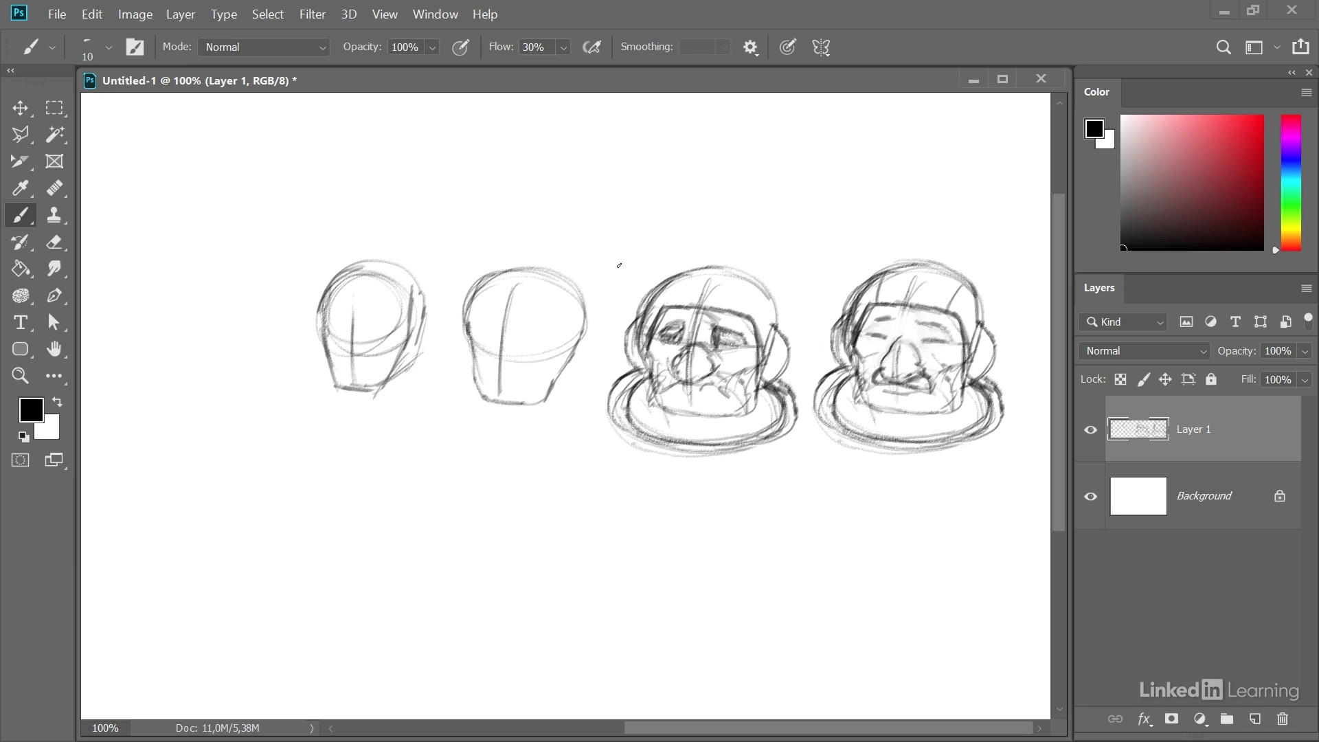
# Marquee-select the third head, drag a copy to the lower left below the row, and deselect
pyautogui.press('m')
pyautogui.moveTo(601, 242)
pyautogui.mouseDown()
pyautogui.moveTo(765, 442)
pyautogui.moveTo(806, 467)
pyautogui.mouseUp()
pyautogui.click(806, 467)
pyautogui.hotkey('ctrl', 'z')
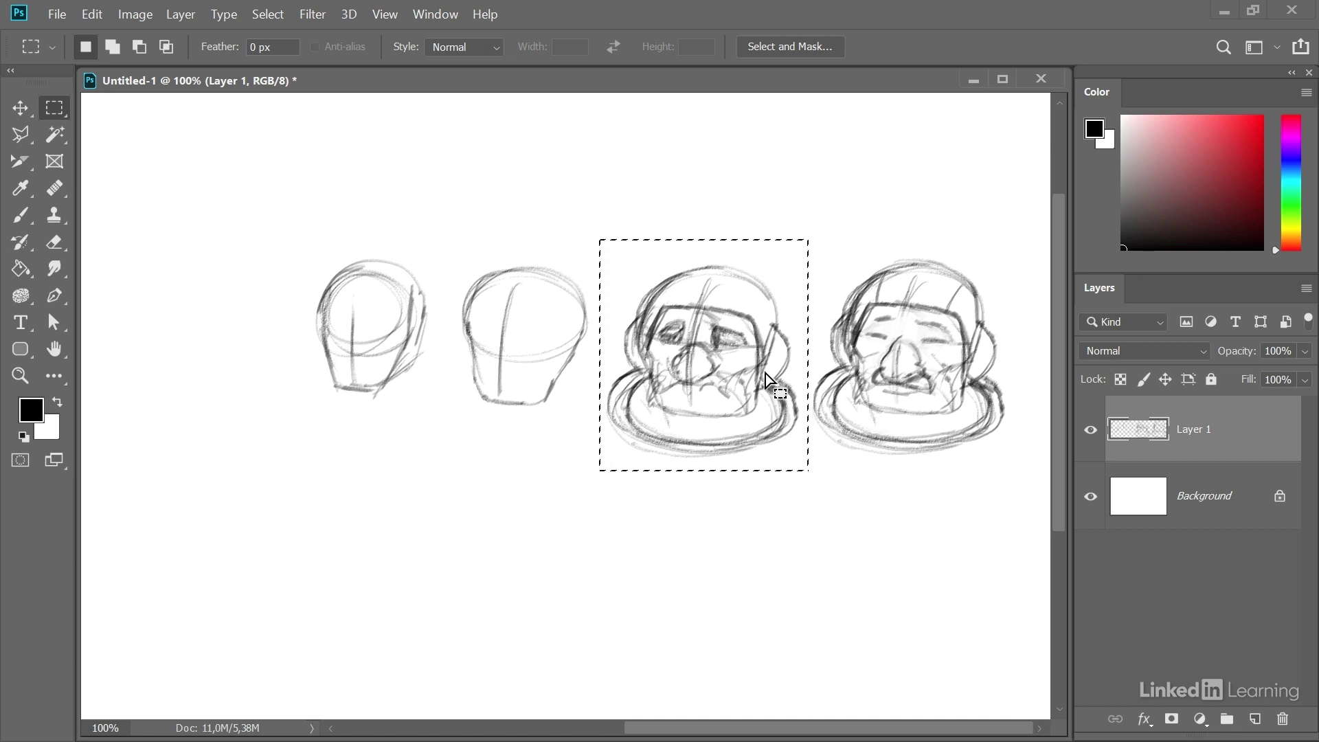
pyautogui.moveTo(727, 336); pyautogui.dragTo(459, 496)
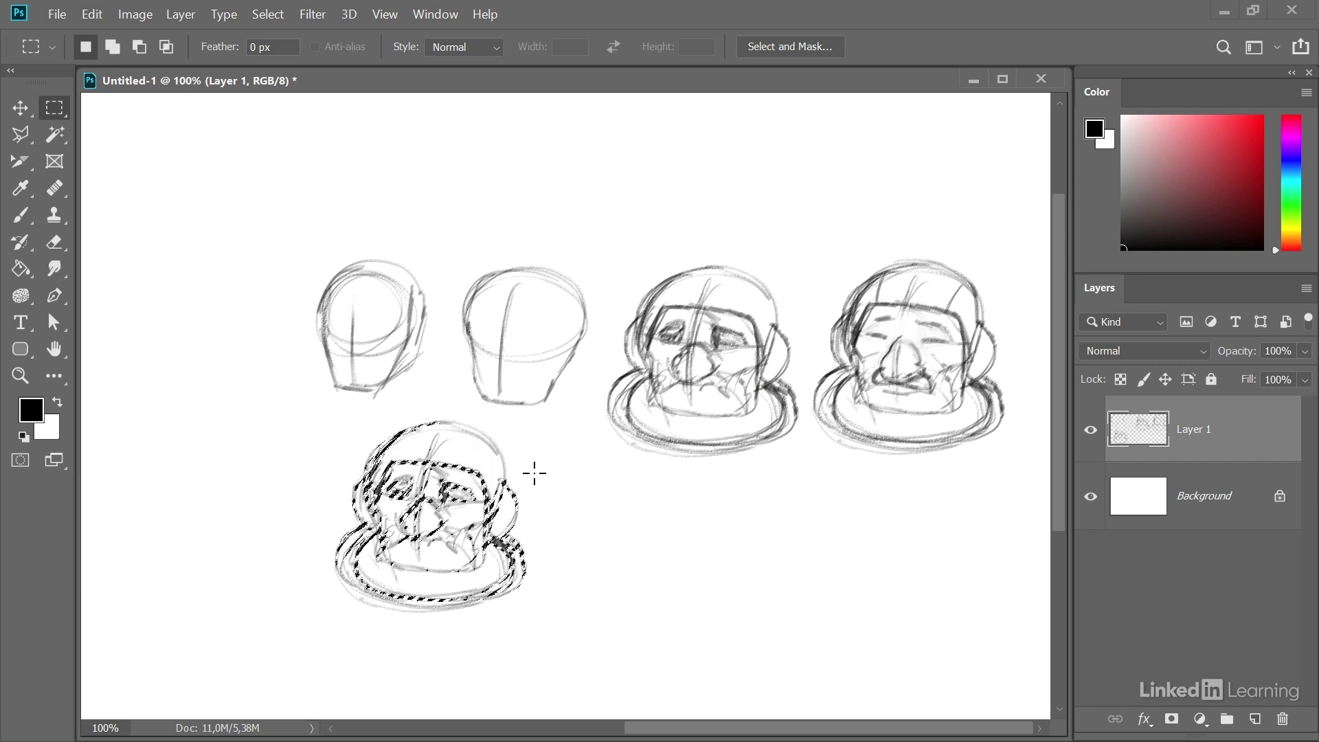
pyautogui.hotkey('ctrl', 'd')
pyautogui.scroll(5, 543, 488)
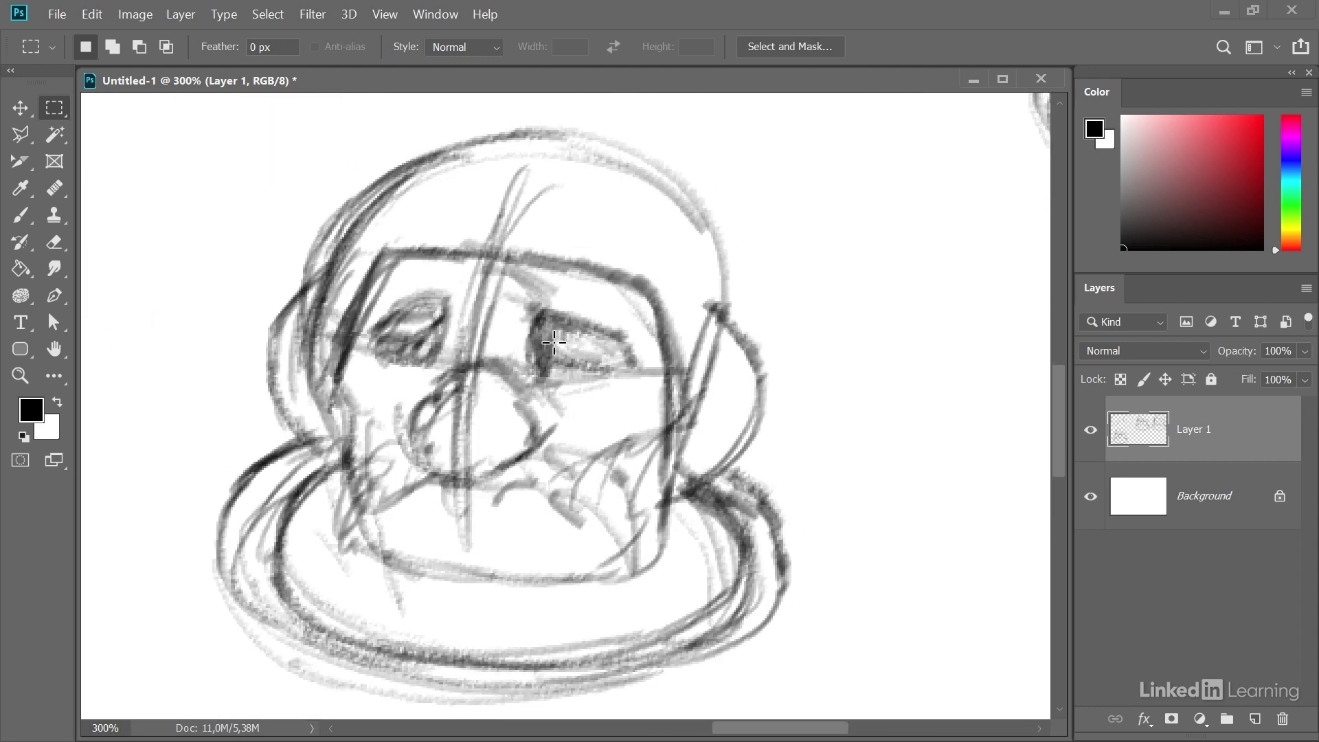
# Darken the copied head's nose outline, nostrils and the mouth line beside it
pyautogui.press('b')
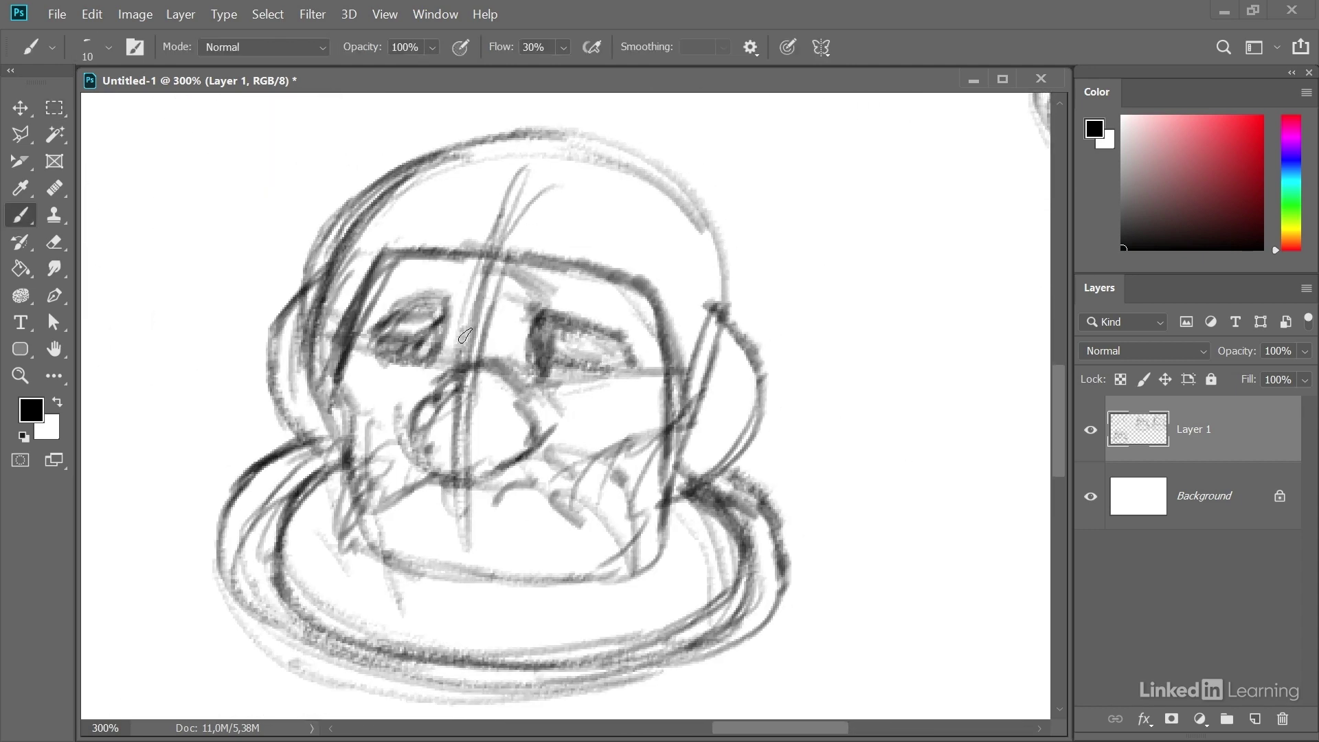
pyautogui.moveTo(465, 336)
pyautogui.mouseDown()
pyautogui.moveTo(408, 424)
pyautogui.moveTo(432, 450)
pyautogui.mouseUp()
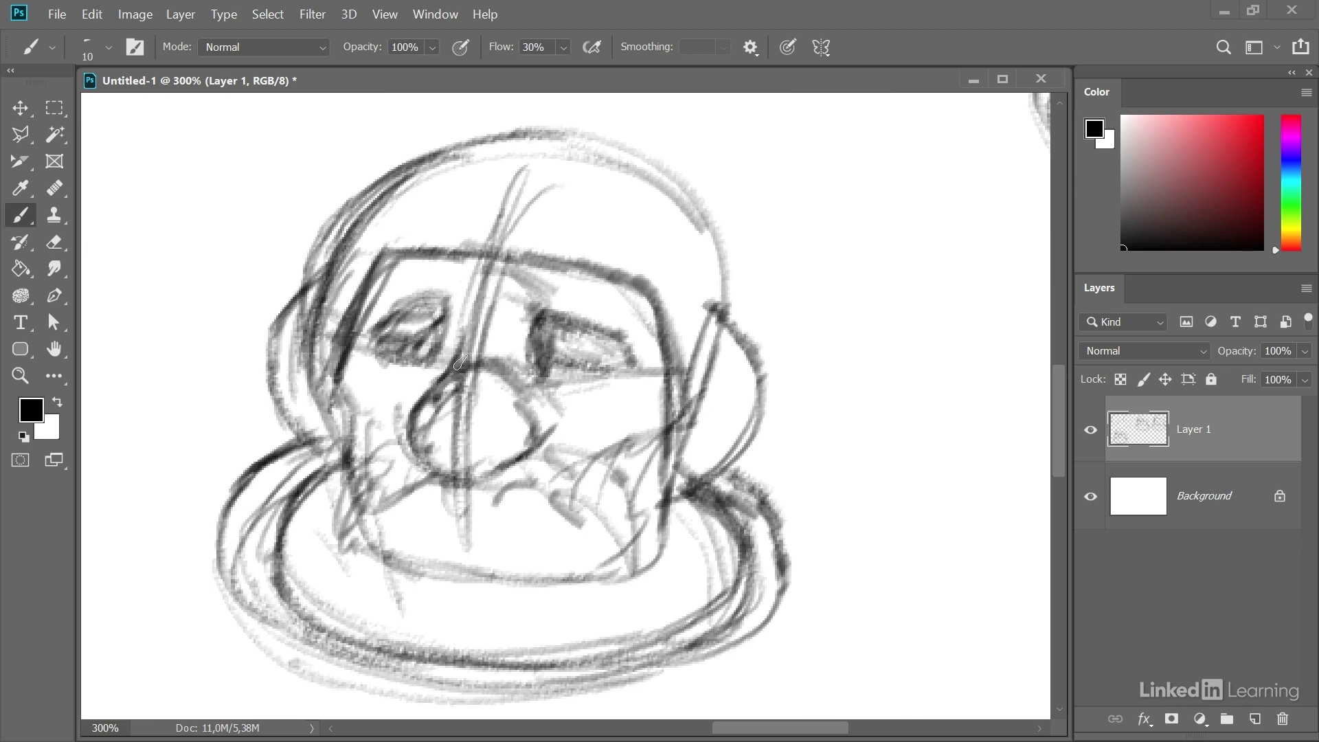
pyautogui.moveTo(459, 361)
pyautogui.mouseDown()
pyautogui.moveTo(433, 452)
pyautogui.moveTo(447, 473)
pyautogui.moveTo(544, 448)
pyautogui.moveTo(527, 413)
pyautogui.moveTo(540, 446)
pyautogui.mouseUp()
pyautogui.moveTo(453, 391); pyautogui.dragTo(432, 439)
pyautogui.moveTo(542, 437)
pyautogui.mouseDown()
pyautogui.moveTo(603, 465)
pyautogui.moveTo(591, 463)
pyautogui.moveTo(619, 492)
pyautogui.moveTo(632, 566)
pyautogui.moveTo(577, 545)
pyautogui.moveTo(544, 502)
pyautogui.moveTo(551, 543)
pyautogui.moveTo(442, 457)
pyautogui.moveTo(434, 426)
pyautogui.moveTo(363, 445)
pyautogui.moveTo(329, 527)
pyautogui.moveTo(470, 488)
pyautogui.moveTo(341, 534)
pyautogui.moveTo(451, 494)
pyautogui.moveTo(541, 513)
pyautogui.moveTo(598, 455)
pyautogui.moveTo(636, 553)
pyautogui.mouseUp()
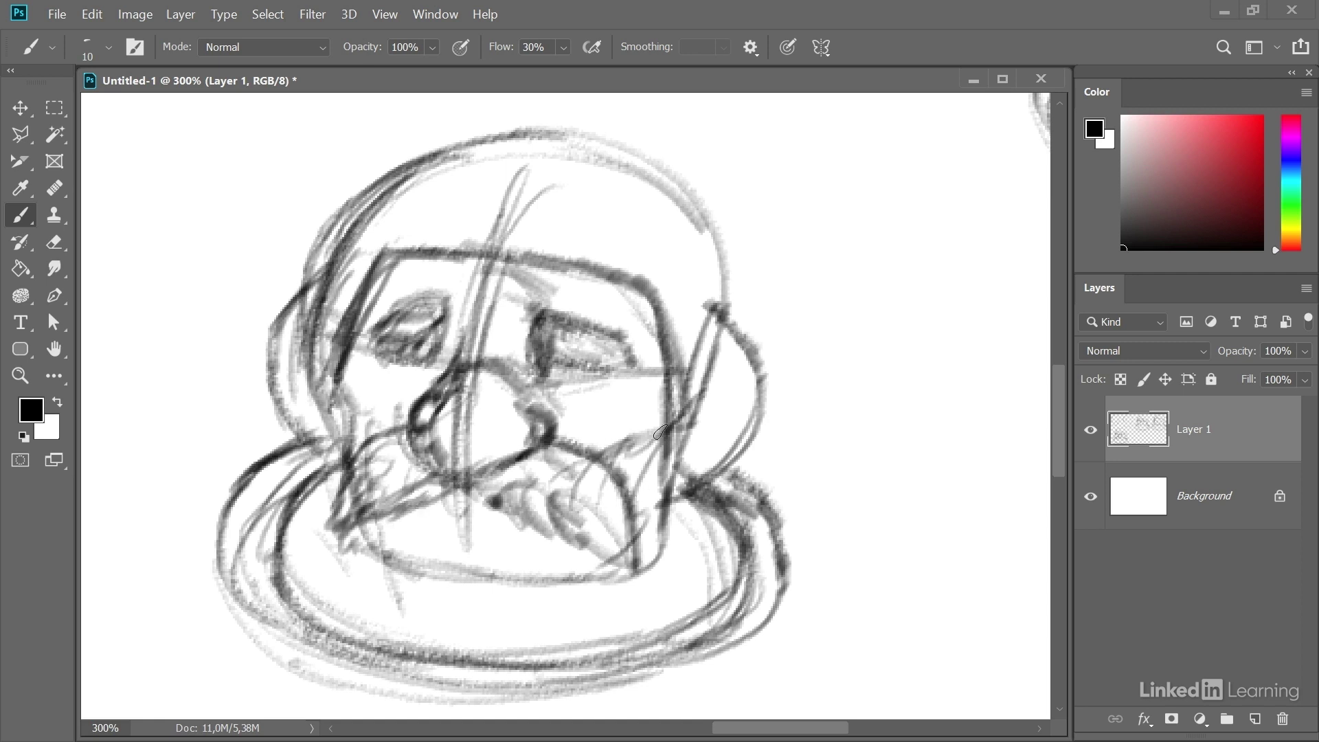
# Darken the face's right side, the jaw and chin line, and the right plate rim
pyautogui.moveTo(660, 339)
pyautogui.mouseDown()
pyautogui.moveTo(651, 481)
pyautogui.moveTo(636, 569)
pyautogui.mouseUp()
pyautogui.moveTo(356, 440)
pyautogui.mouseDown()
pyautogui.moveTo(378, 553)
pyautogui.moveTo(511, 580)
pyautogui.moveTo(642, 560)
pyautogui.mouseUp()
pyautogui.moveTo(539, 583)
pyautogui.mouseDown()
pyautogui.moveTo(371, 540)
pyautogui.moveTo(354, 522)
pyautogui.moveTo(426, 570)
pyautogui.moveTo(621, 558)
pyautogui.moveTo(612, 563)
pyautogui.mouseUp()
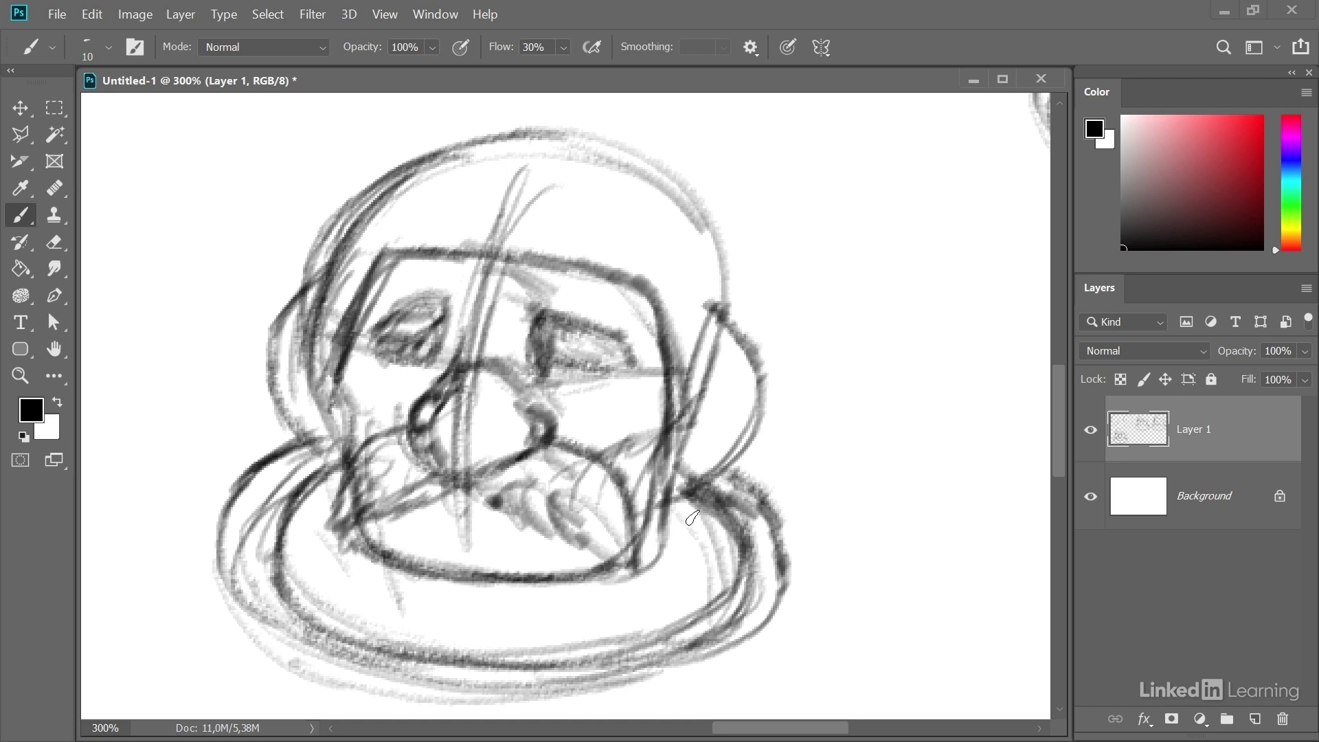
pyautogui.moveTo(663, 493); pyautogui.dragTo(718, 584)
pyautogui.moveTo(677, 520); pyautogui.dragTo(714, 569)
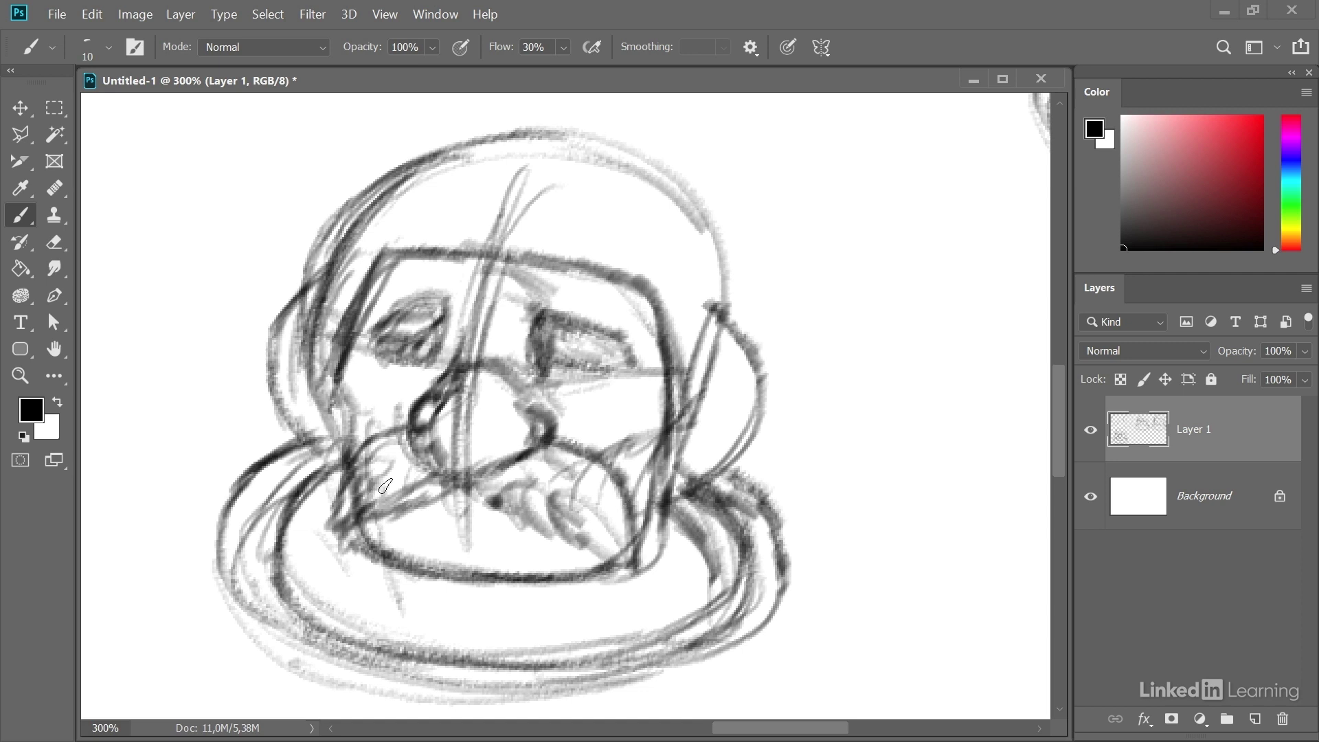
# Strengthen the left jaw and plate rim and the right cheek and face edge
pyautogui.moveTo(350, 491)
pyautogui.mouseDown()
pyautogui.moveTo(306, 472)
pyautogui.moveTo(249, 486)
pyautogui.mouseUp()
pyautogui.moveTo(317, 445)
pyautogui.mouseDown()
pyautogui.moveTo(231, 539)
pyautogui.moveTo(237, 601)
pyautogui.mouseUp()
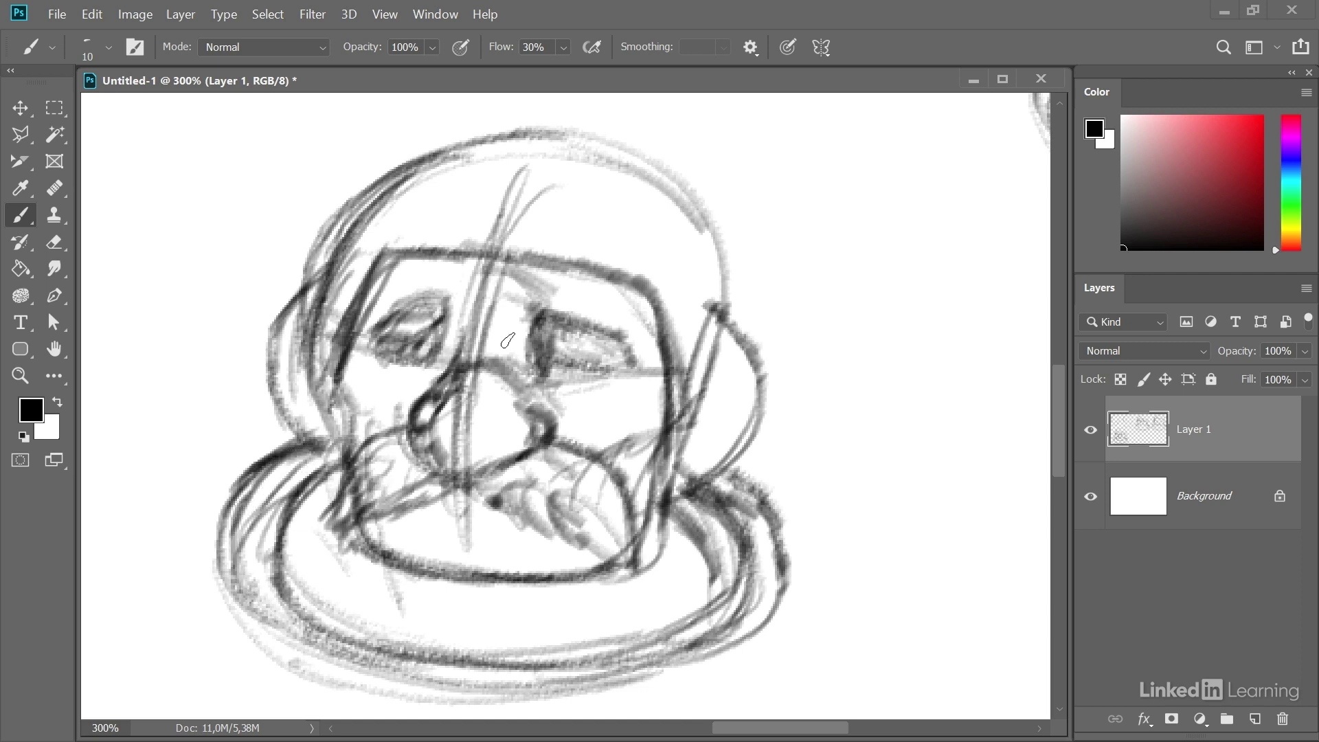
pyautogui.moveTo(342, 412); pyautogui.dragTo(406, 275)
pyautogui.moveTo(340, 381); pyautogui.dragTo(368, 415)
pyautogui.moveTo(602, 423)
pyautogui.mouseDown()
pyautogui.moveTo(586, 437)
pyautogui.moveTo(663, 417)
pyautogui.mouseUp()
pyautogui.moveTo(625, 274)
pyautogui.mouseDown()
pyautogui.moveTo(670, 395)
pyautogui.moveTo(653, 192)
pyautogui.moveTo(639, 214)
pyautogui.mouseUp()
# Darken the hood's top outline and its right edge down to the helmet
pyautogui.moveTo(423, 180); pyautogui.dragTo(411, 233)
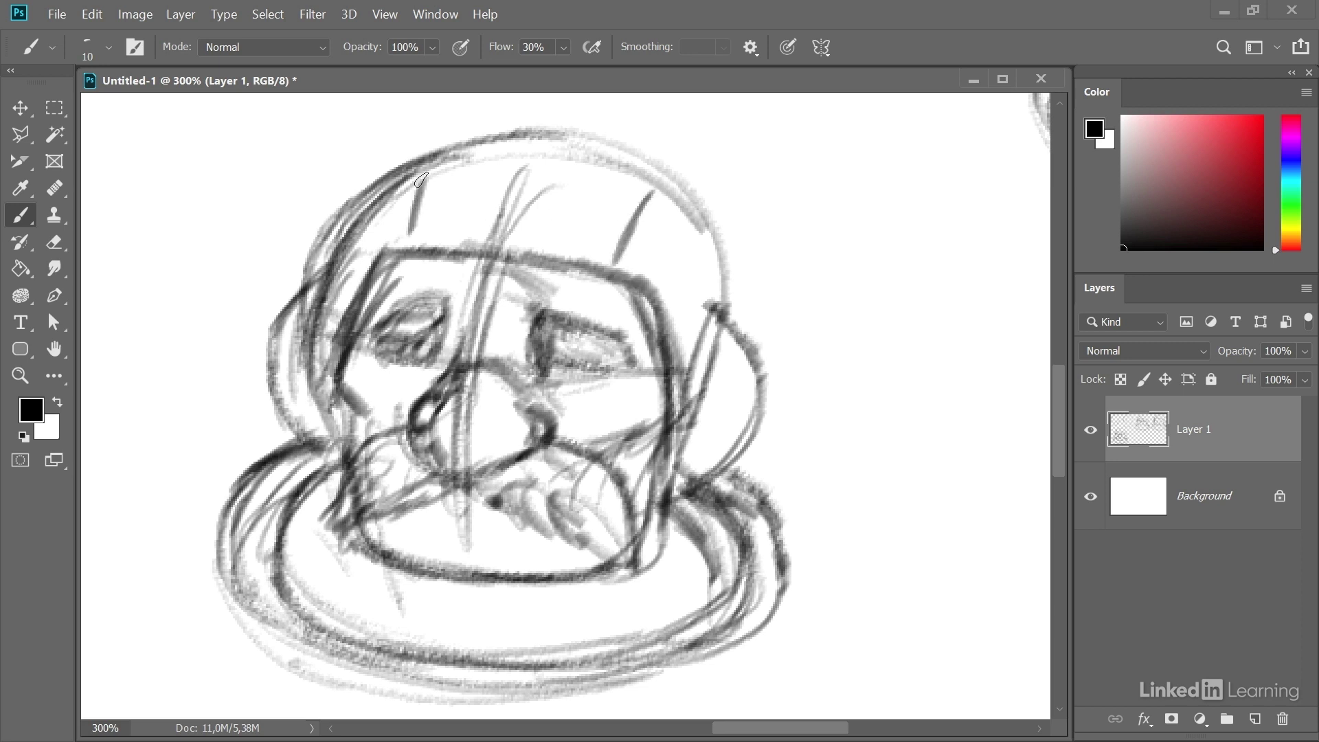
pyautogui.moveTo(436, 152)
pyautogui.mouseDown()
pyautogui.moveTo(578, 140)
pyautogui.moveTo(558, 136)
pyautogui.moveTo(687, 210)
pyautogui.mouseUp()
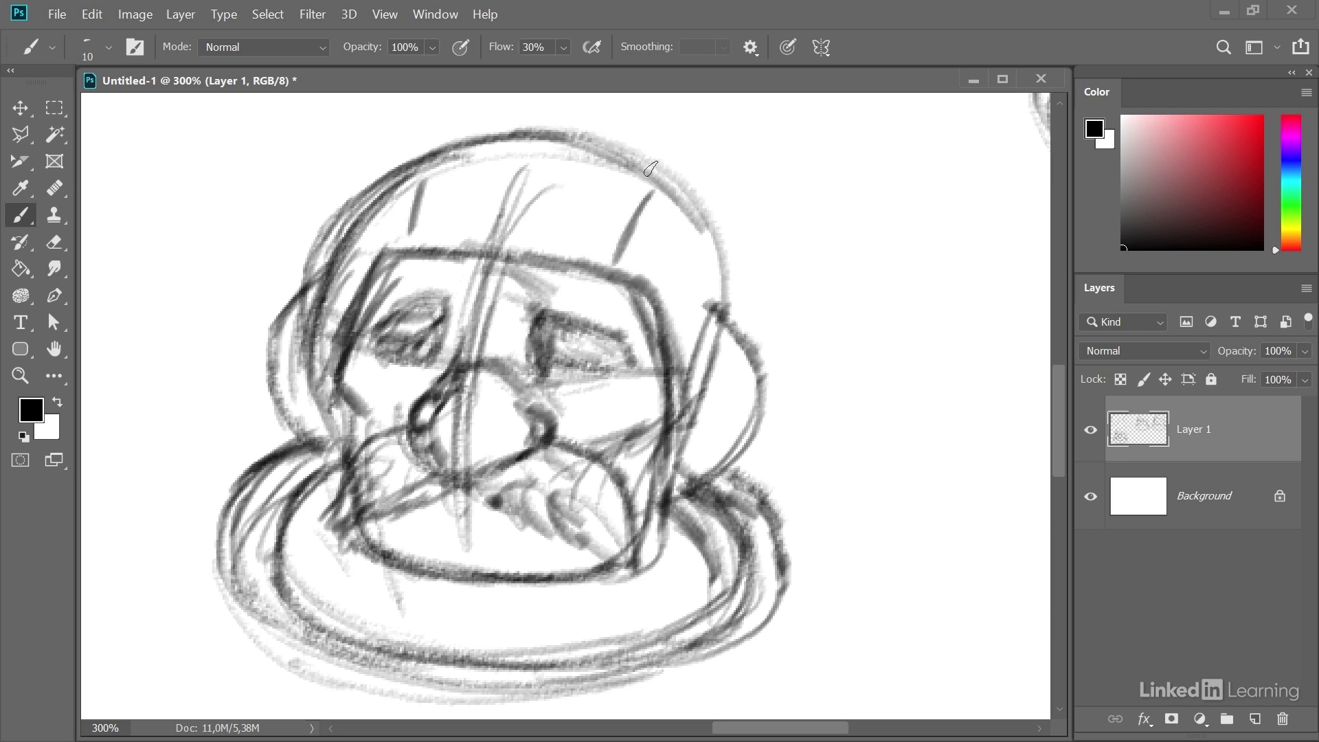
pyautogui.moveTo(645, 165); pyautogui.dragTo(702, 249)
pyautogui.moveTo(687, 196)
pyautogui.mouseDown()
pyautogui.moveTo(729, 343)
pyautogui.moveTo(756, 381)
pyautogui.moveTo(694, 477)
pyautogui.mouseUp()
pyautogui.moveTo(660, 448); pyautogui.dragTo(650, 456)
# Darken the hood's left outer edge and lower-left cheek, then pan the view
pyautogui.moveTo(306, 295)
pyautogui.mouseDown()
pyautogui.moveTo(278, 343)
pyautogui.moveTo(276, 412)
pyautogui.moveTo(320, 455)
pyautogui.mouseUp()
pyautogui.moveTo(320, 395)
pyautogui.mouseDown()
pyautogui.moveTo(314, 384)
pyautogui.moveTo(337, 457)
pyautogui.mouseUp()
pyautogui.moveTo(320, 385); pyautogui.dragTo(343, 439)
pyautogui.moveTo(340, 381)
pyautogui.mouseDown()
pyautogui.moveTo(364, 423)
pyautogui.moveTo(364, 467)
pyautogui.moveTo(338, 533)
pyautogui.mouseUp()
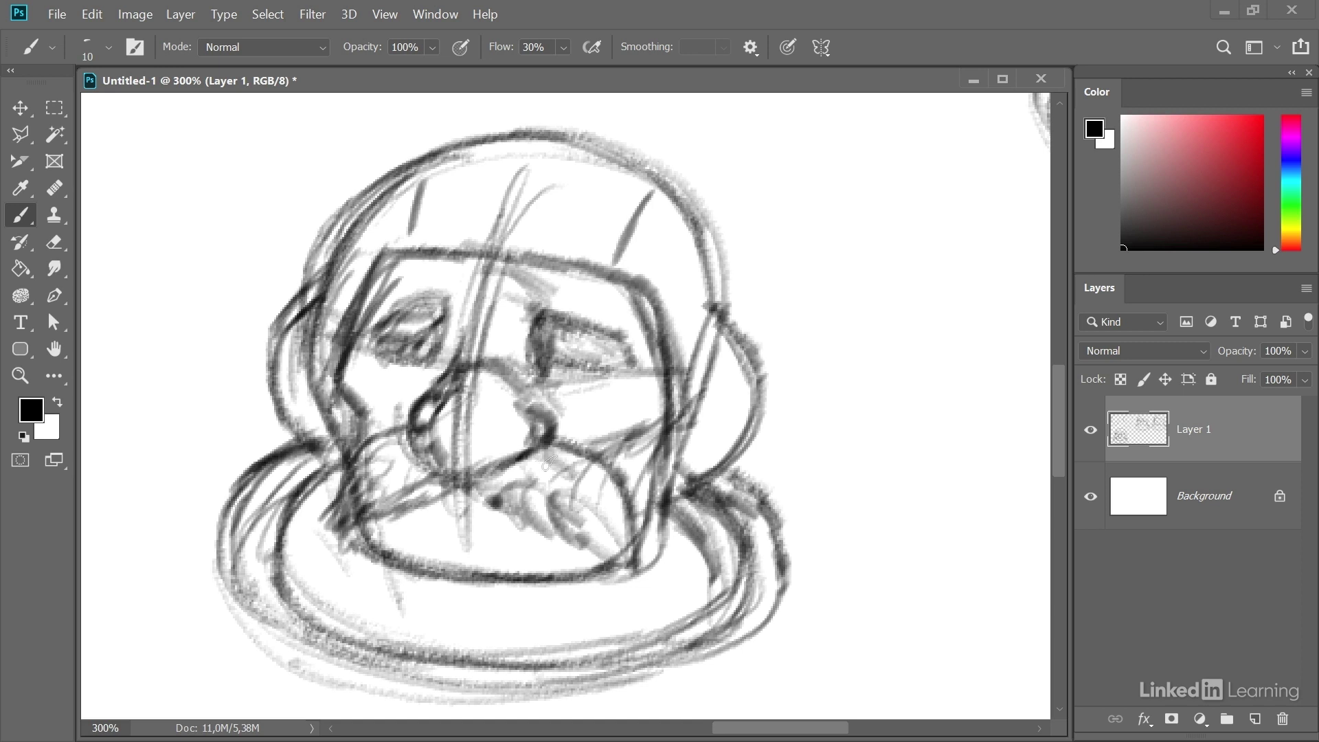
pyautogui.press('space')
pyautogui.moveTo(543, 461)
pyautogui.mouseDown()
pyautogui.moveTo(637, 412)
pyautogui.moveTo(652, 424)
pyautogui.moveTo(594, 438)
pyautogui.moveTo(597, 419)
pyautogui.mouseUp()
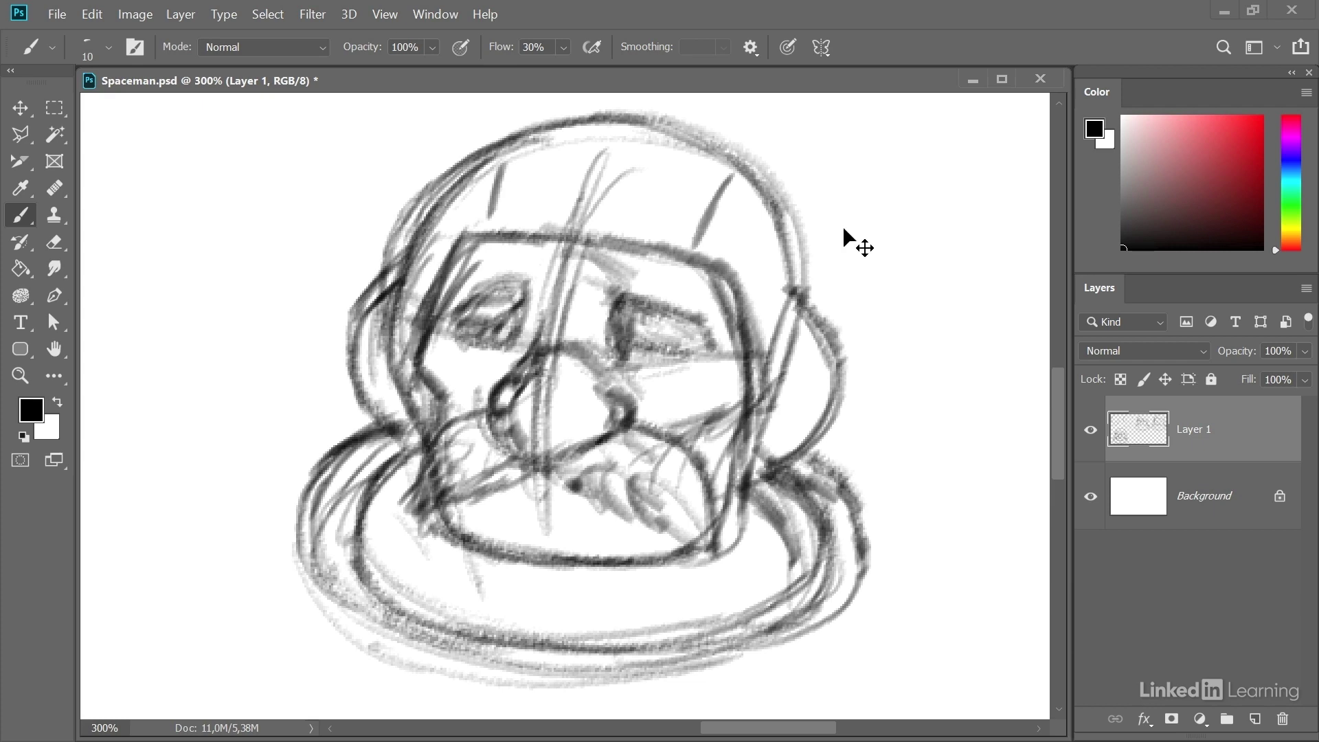
# Zoom out to show the whole page with all five head sketches
pyautogui.hotkey('ctrl', '-')
pyautogui.hotkey('ctrl', '-')
pyautogui.hotkey('ctrl', '-')
pyautogui.hotkey('ctrl', '-')
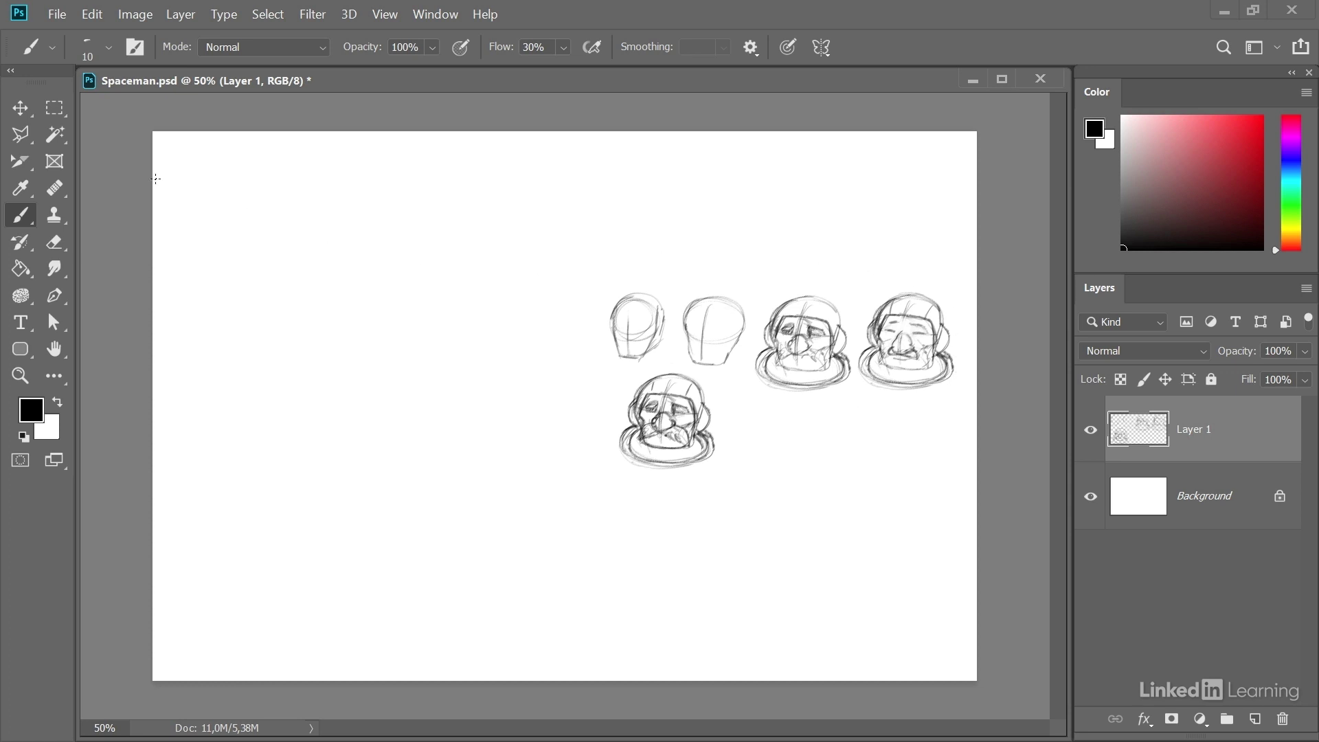
# Polygonal-lasso the bottom head, cut it onto Layer 2 with Ctrl+Shift+J, and hide Layer 1
pyautogui.click(20, 134)
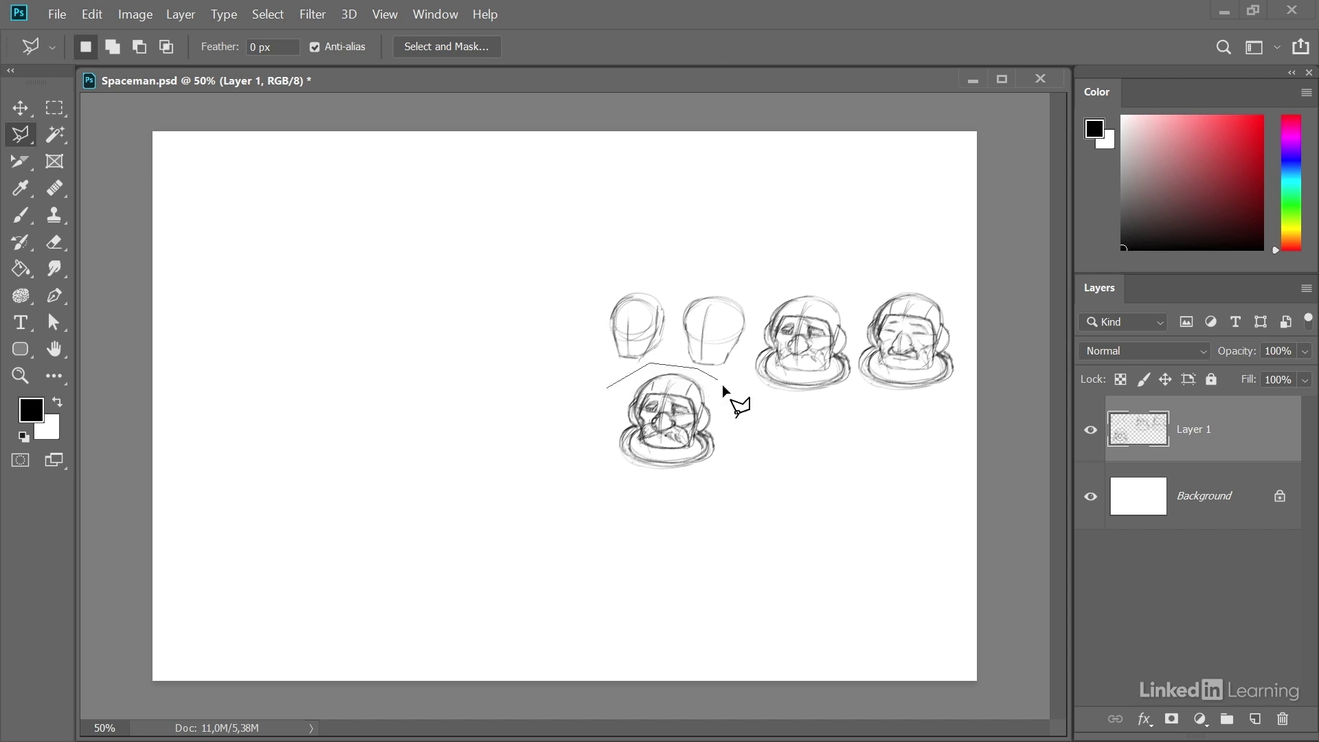
pyautogui.click(622, 474)
pyautogui.click(607, 436)
pyautogui.click(607, 387)
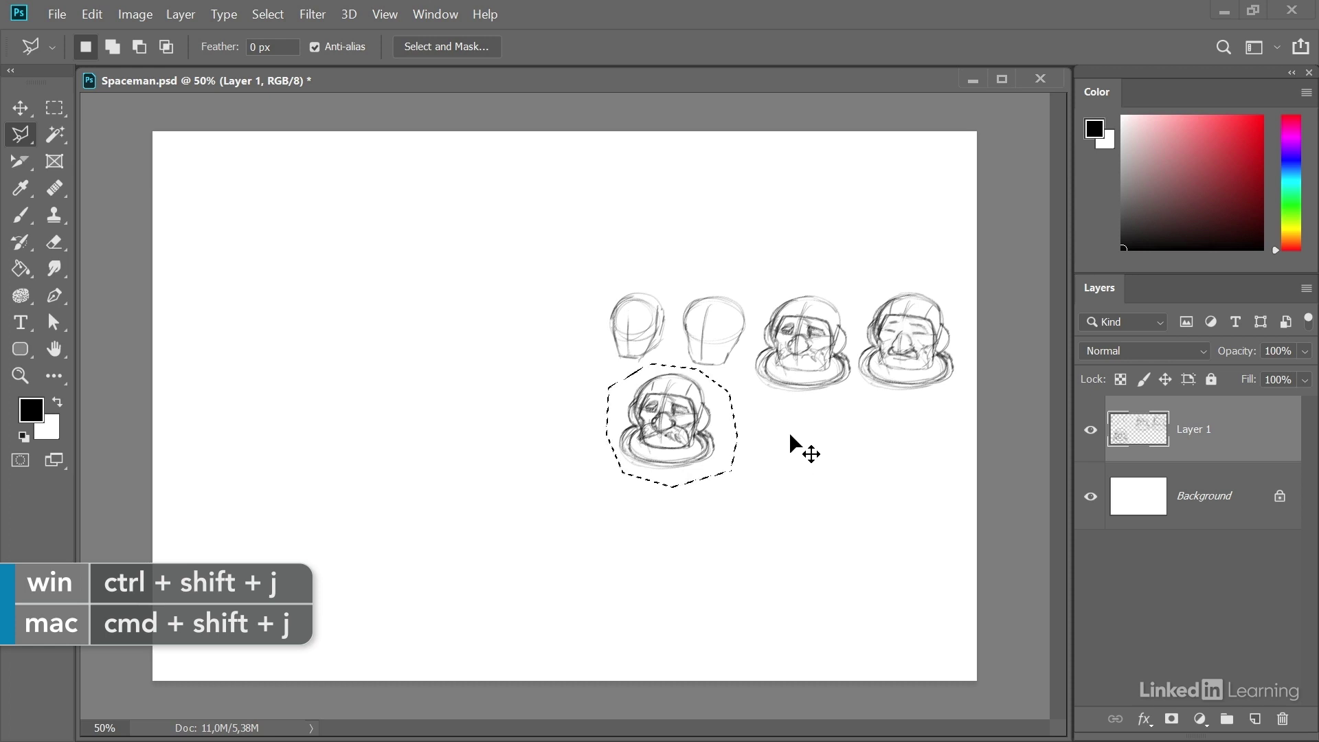
pyautogui.hotkey('ctrl', 'shift', 'j')
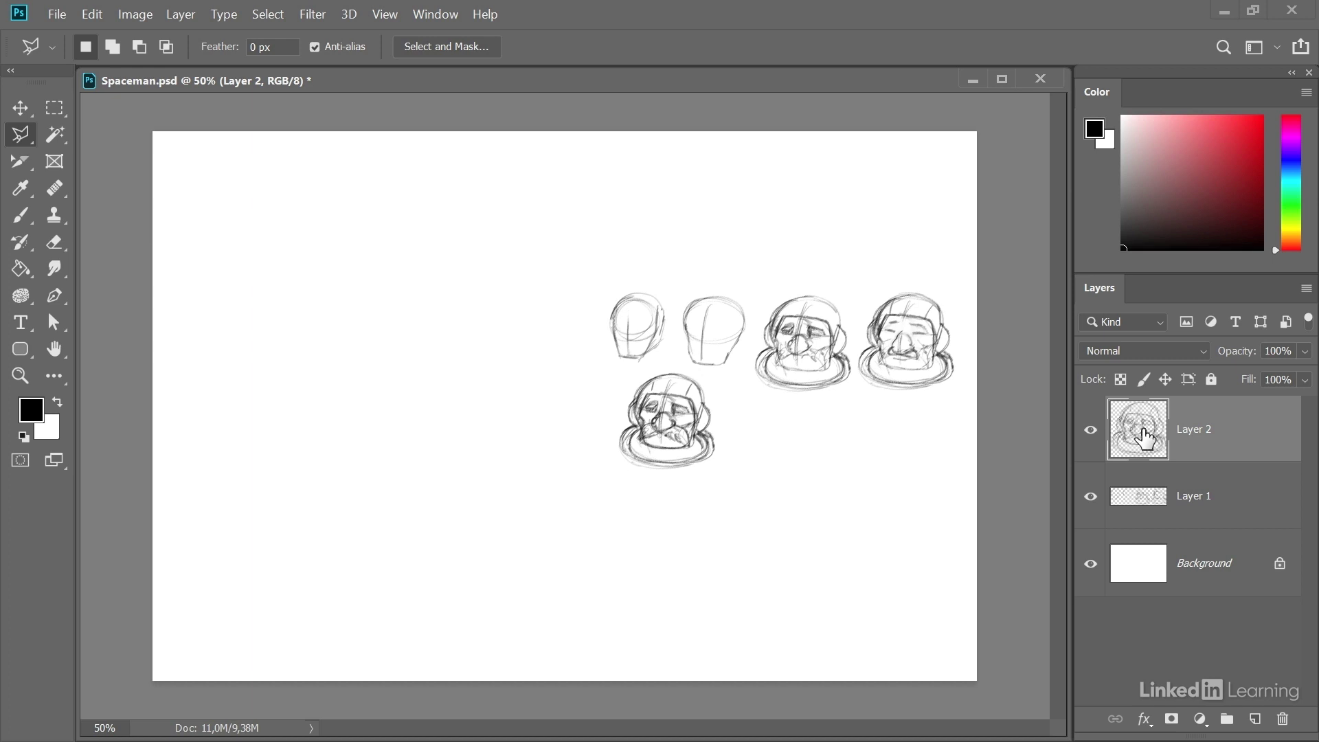
pyautogui.click(1092, 499)
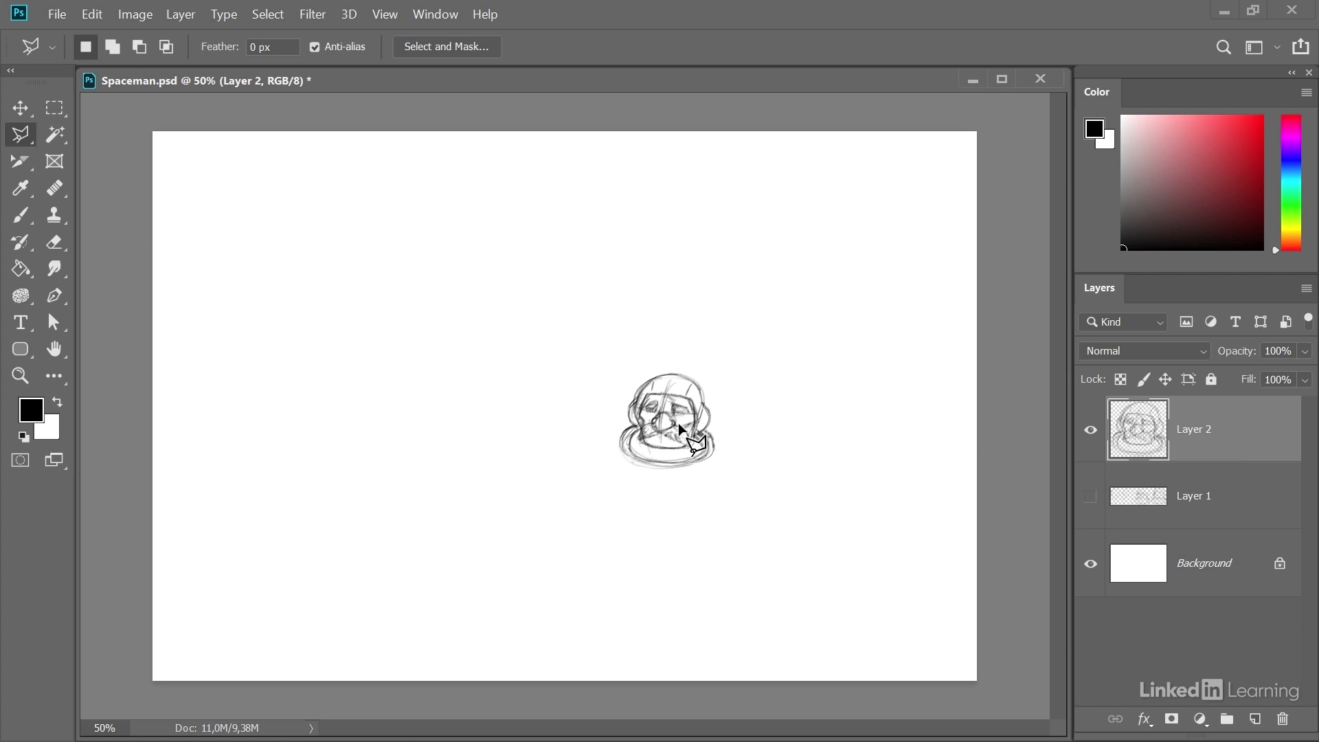
pyautogui.click(24, 106)
# Free-transform the Layer 2 head sketch to 382.5%, centre it and tilt it about -3.4°
pyautogui.moveTo(671, 415)
pyautogui.mouseDown()
pyautogui.moveTo(589, 397)
pyautogui.moveTo(594, 382)
pyautogui.moveTo(591, 401)
pyautogui.mouseUp()
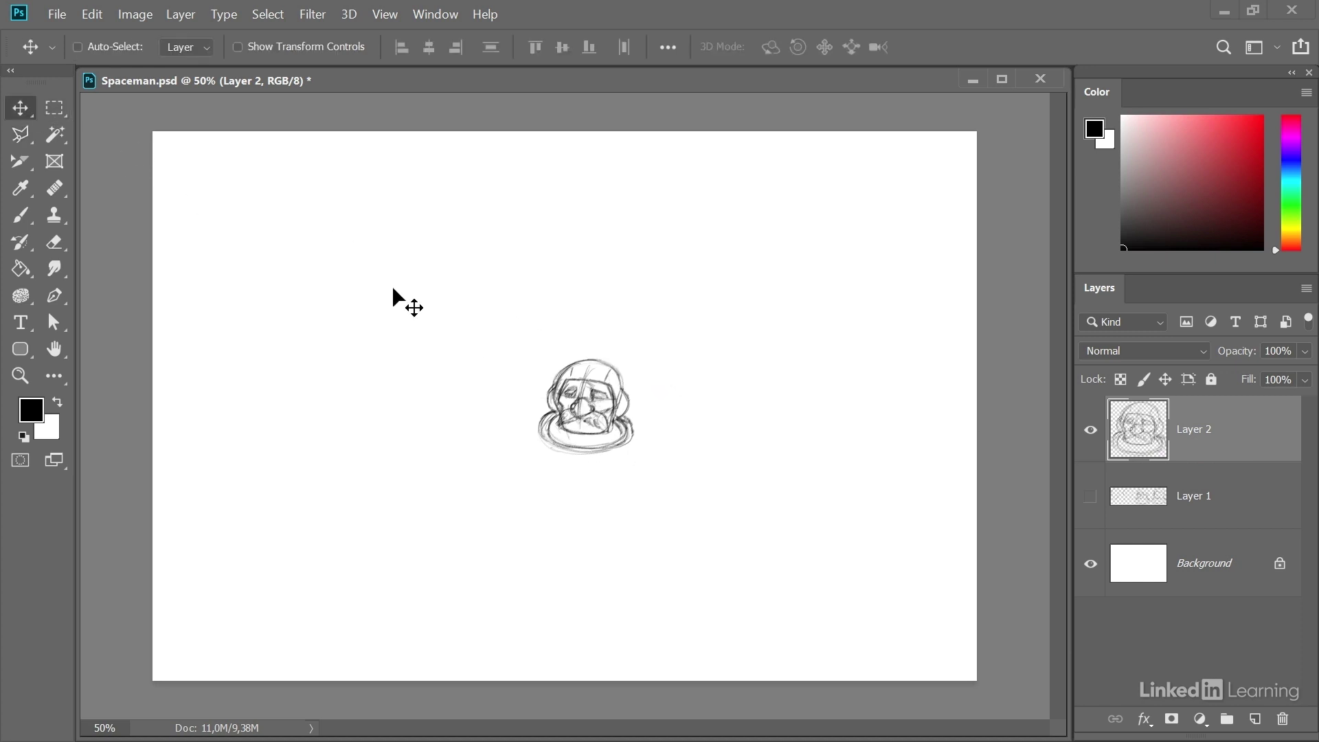
pyautogui.click(93, 15)
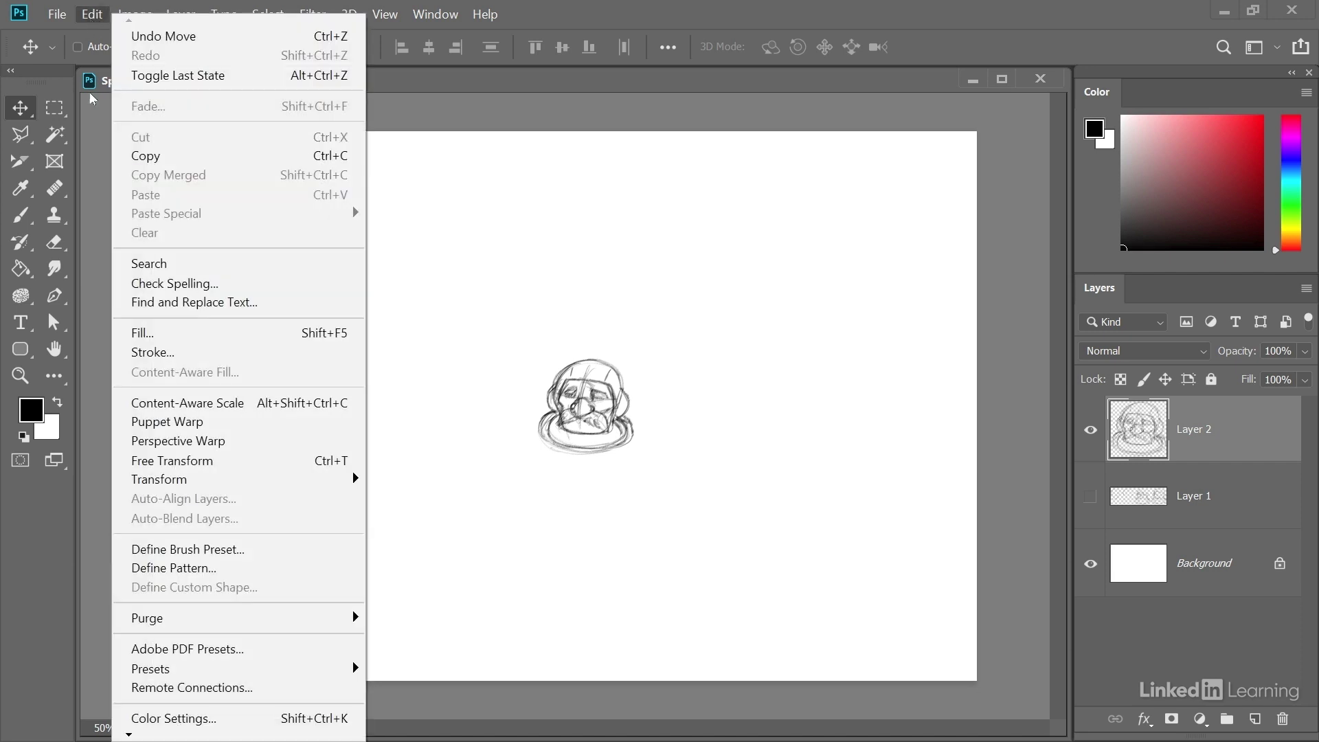
pyautogui.click(175, 460)
pyautogui.moveTo(632, 358); pyautogui.dragTo(784, 207)
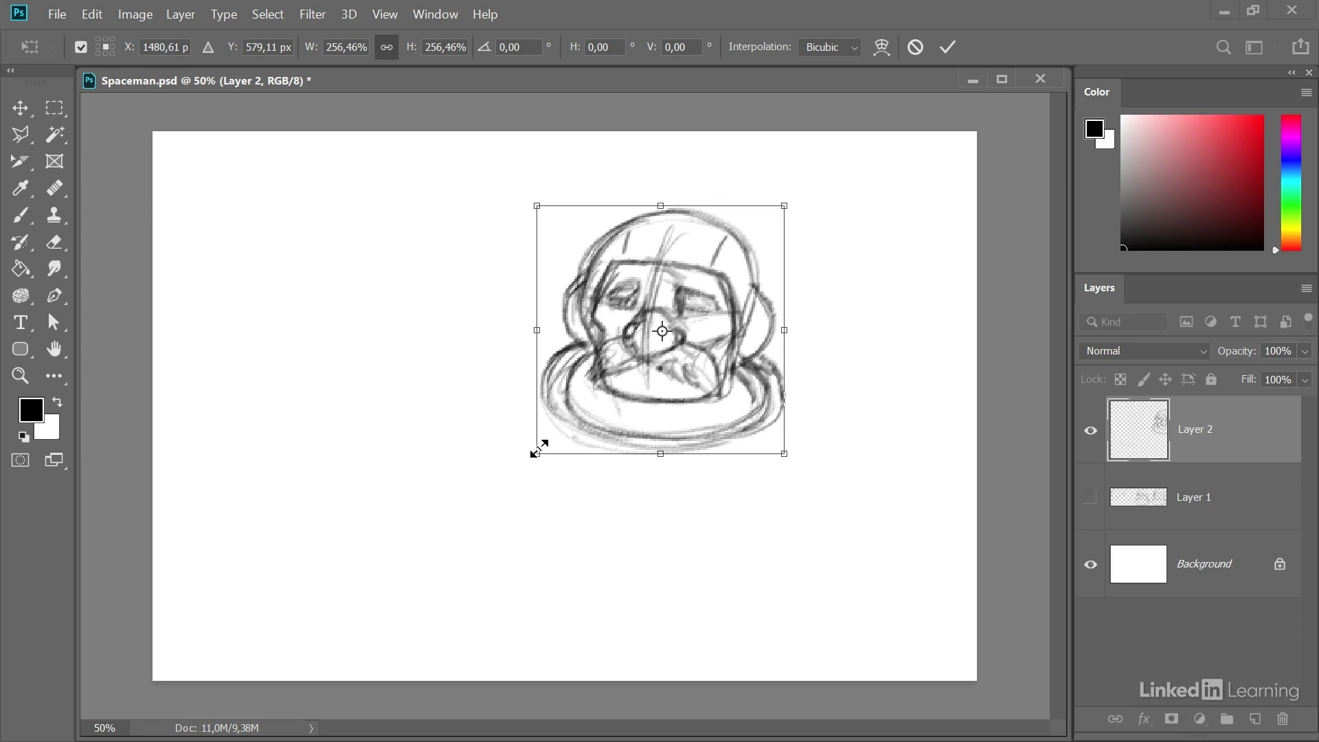
pyautogui.moveTo(537, 453); pyautogui.dragTo(414, 576)
pyautogui.moveTo(649, 469); pyautogui.dragTo(630, 465)
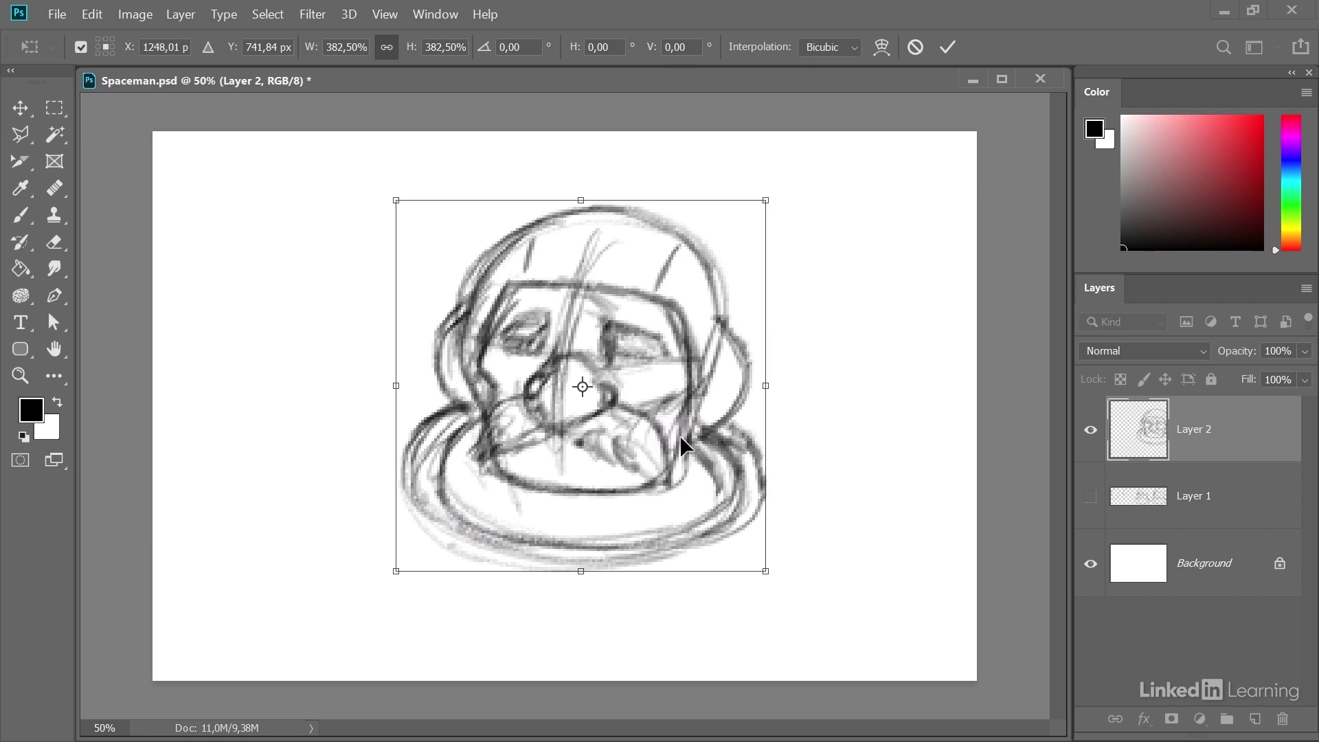
pyautogui.moveTo(654, 388); pyautogui.dragTo(656, 394)
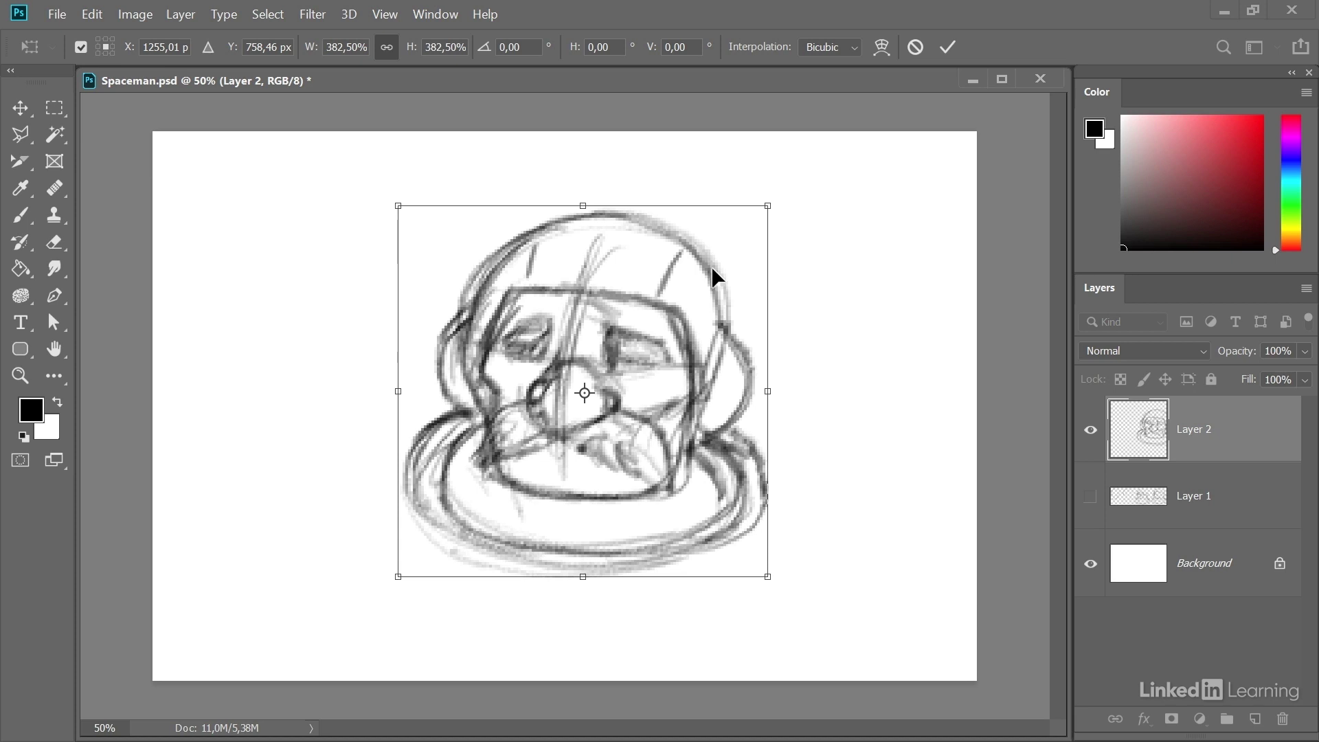
pyautogui.moveTo(788, 184); pyautogui.dragTo(777, 162)
pyautogui.moveTo(671, 332); pyautogui.dragTo(668, 333)
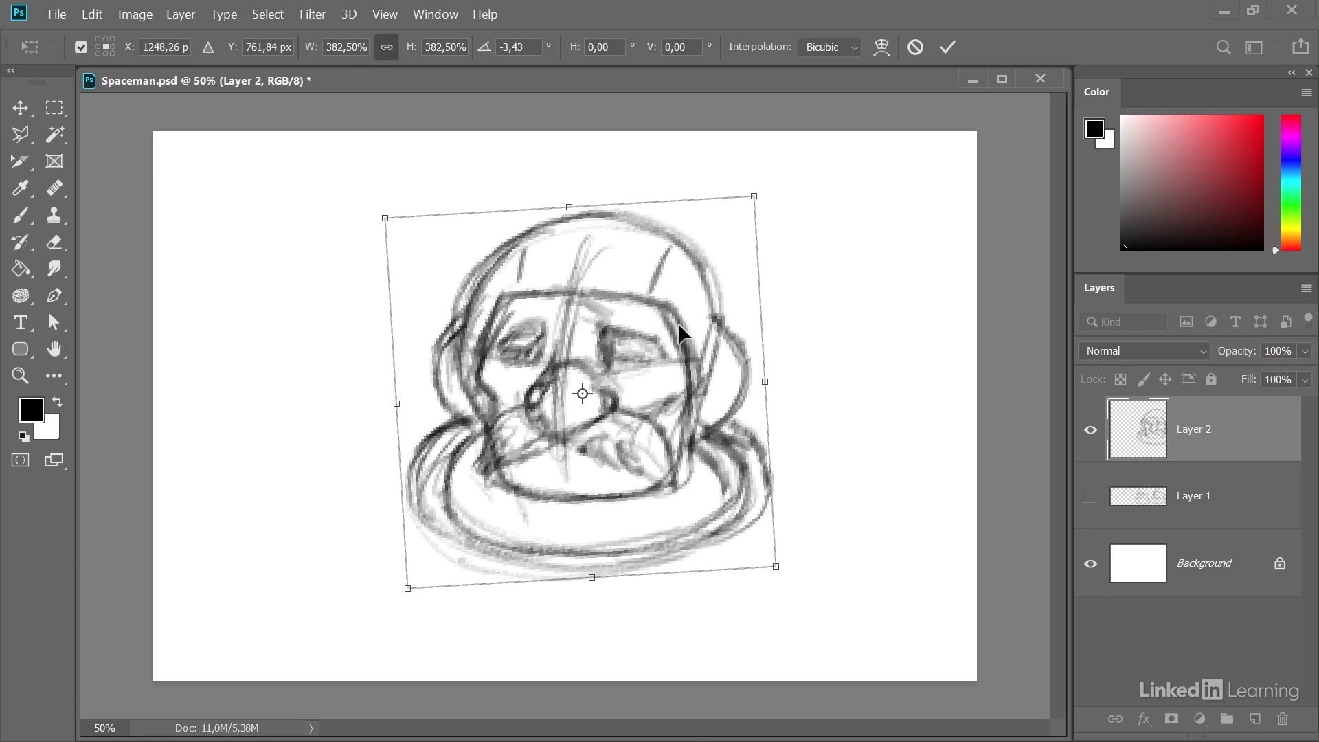
pyautogui.press('Return')
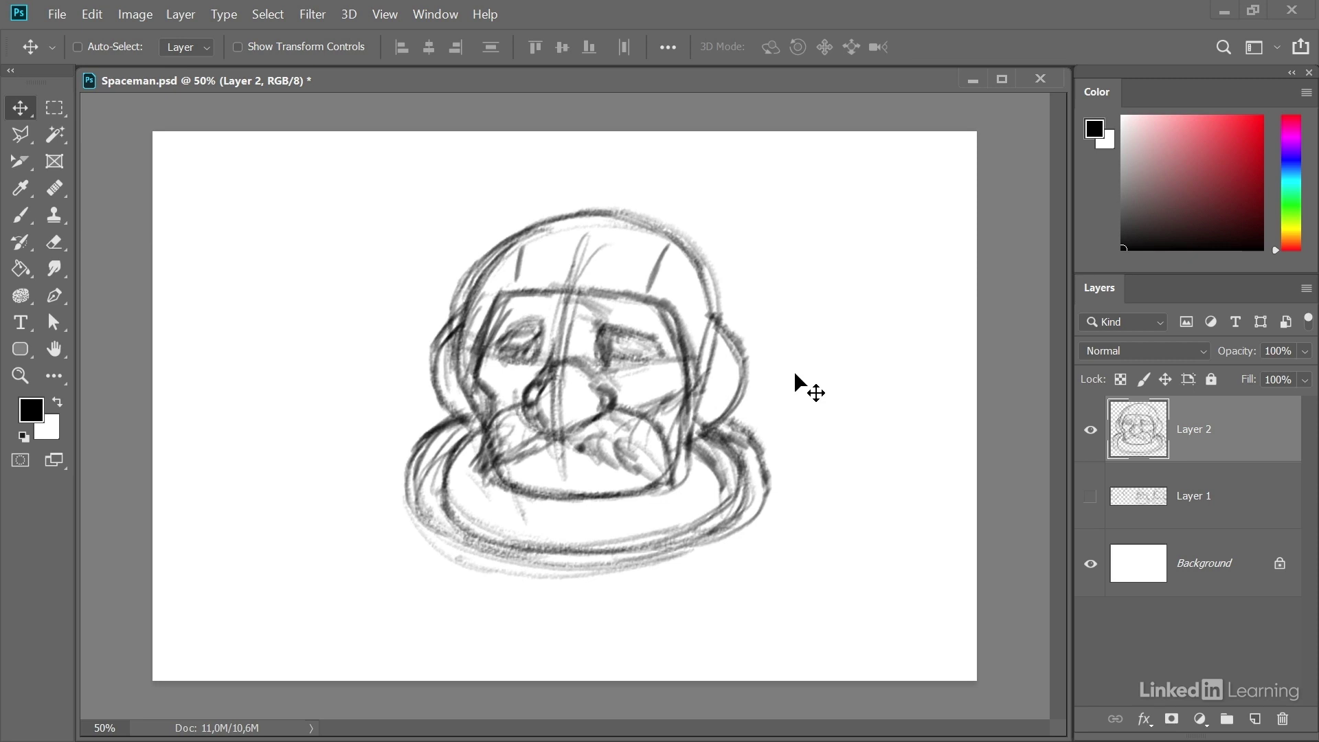
# Add an empty Layer 3, then trial a lower Layer 2 opacity and return it to 100%
pyautogui.click(1256, 718)
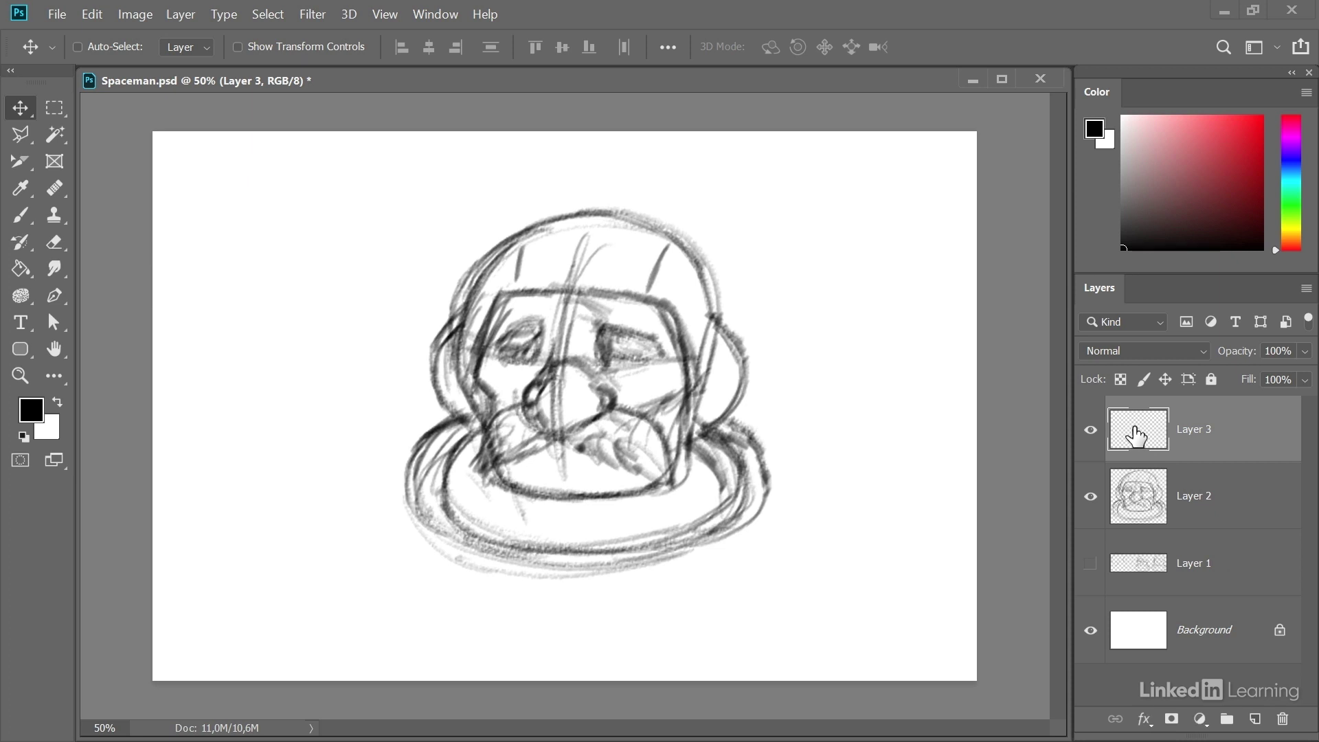
pyautogui.click(1142, 511)
pyautogui.click(1305, 356)
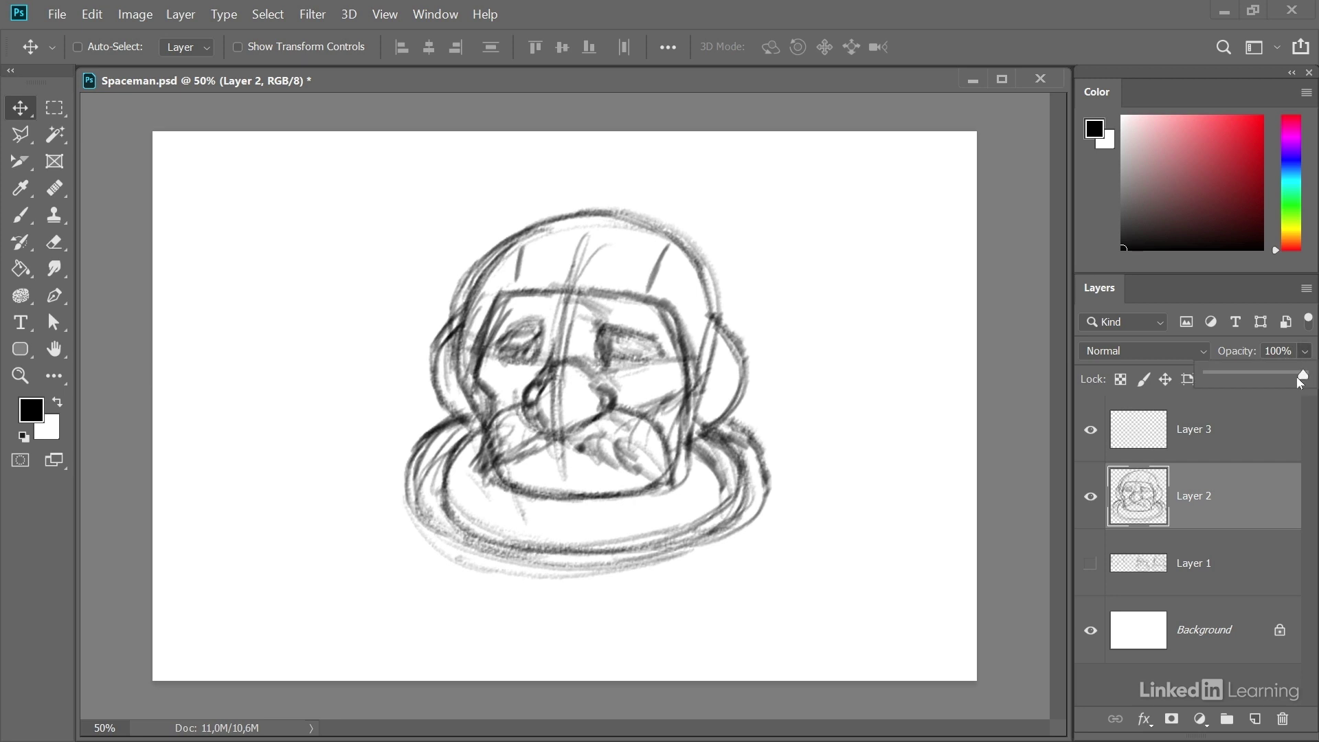
pyautogui.moveTo(1265, 379); pyautogui.dragTo(1246, 380)
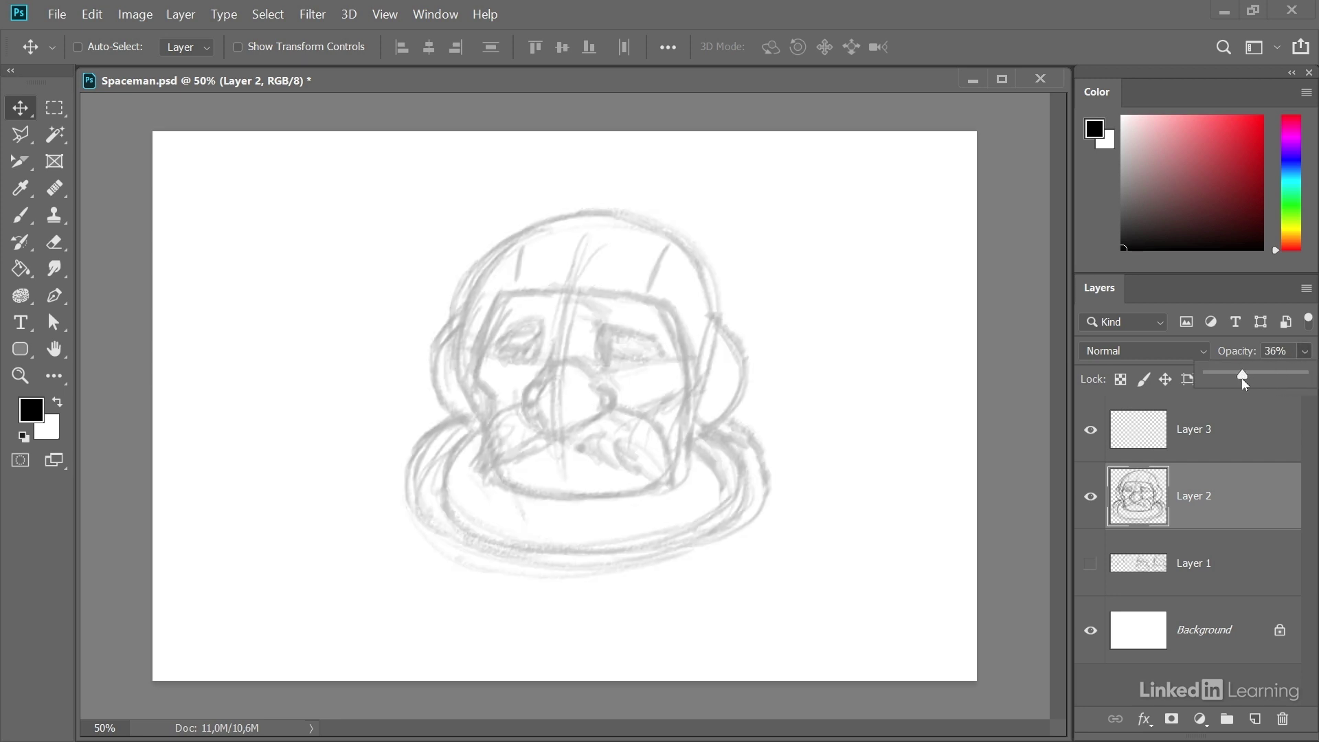
pyautogui.moveTo(1298, 381); pyautogui.dragTo(1309, 379)
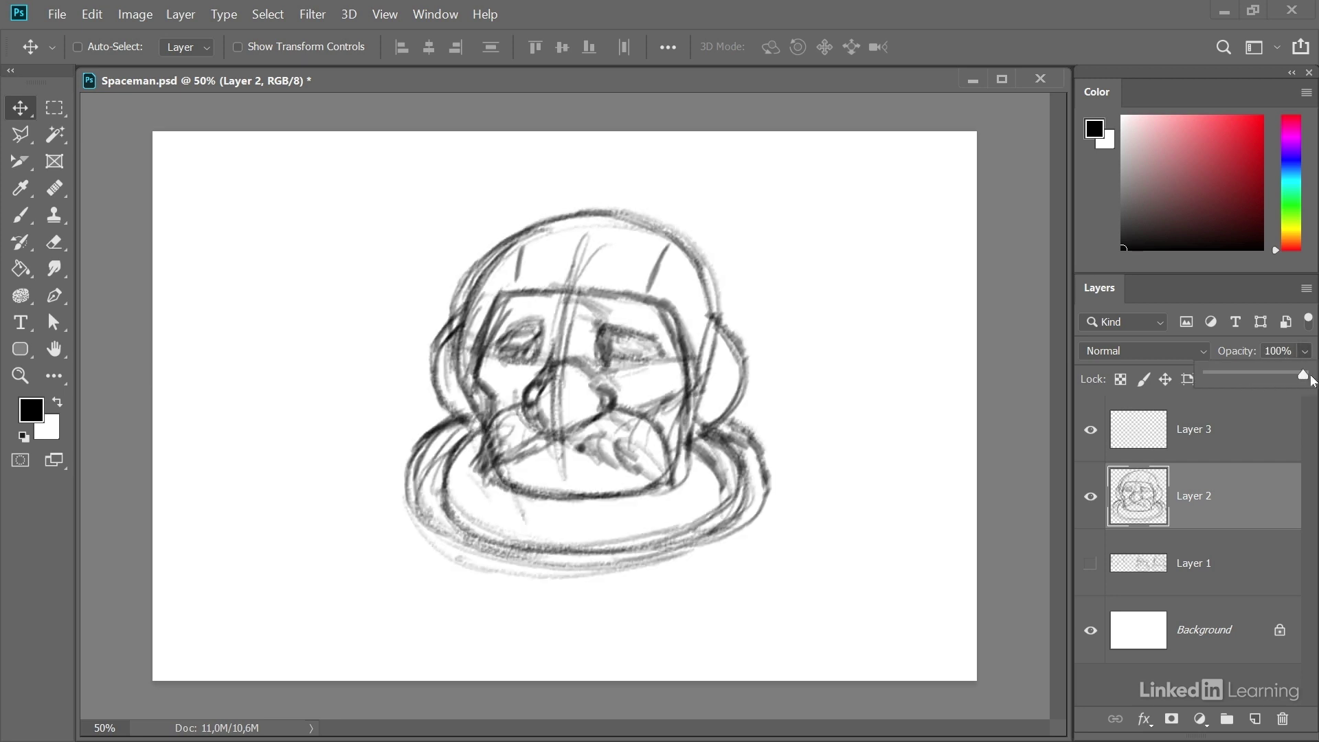
pyautogui.click(1144, 507)
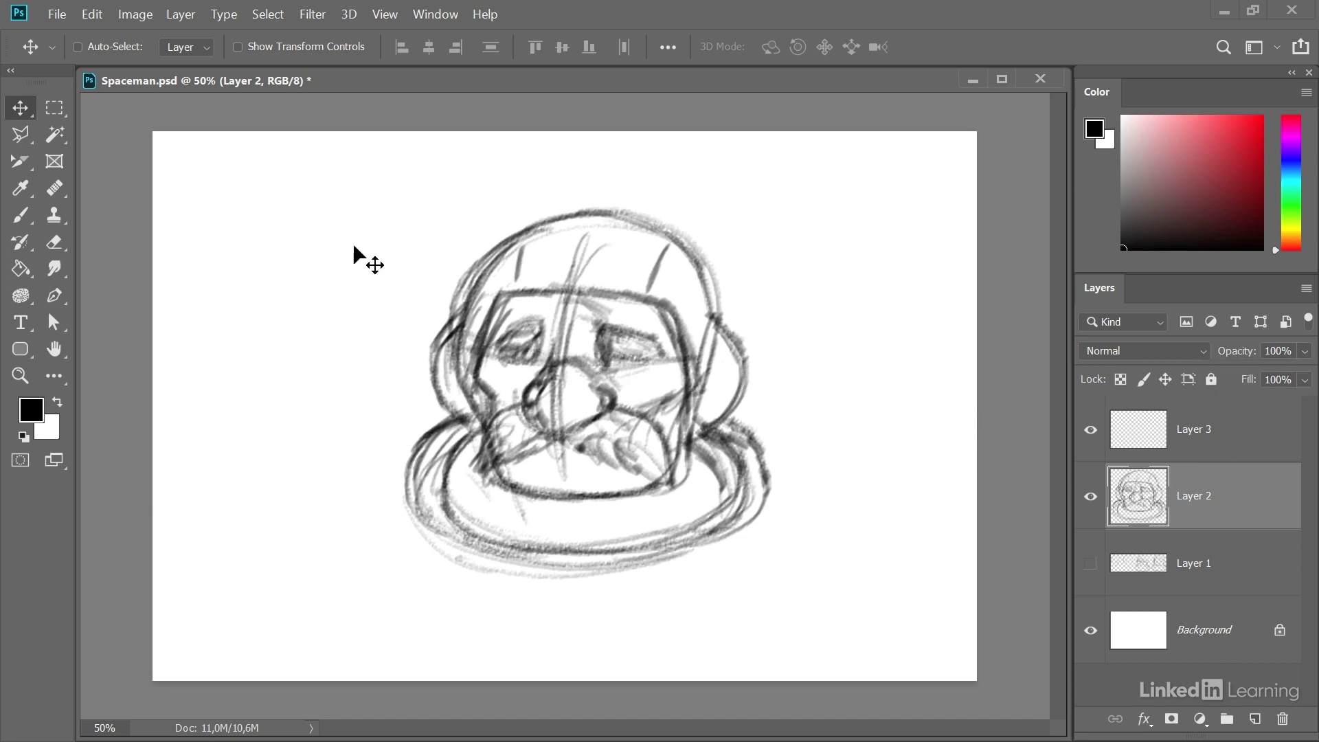
# Colorize the Layer 2 sketch with Hue/Saturation: hue 59, saturation 71, lightness 77
pyautogui.click(131, 14)
pyautogui.moveTo(206, 65)
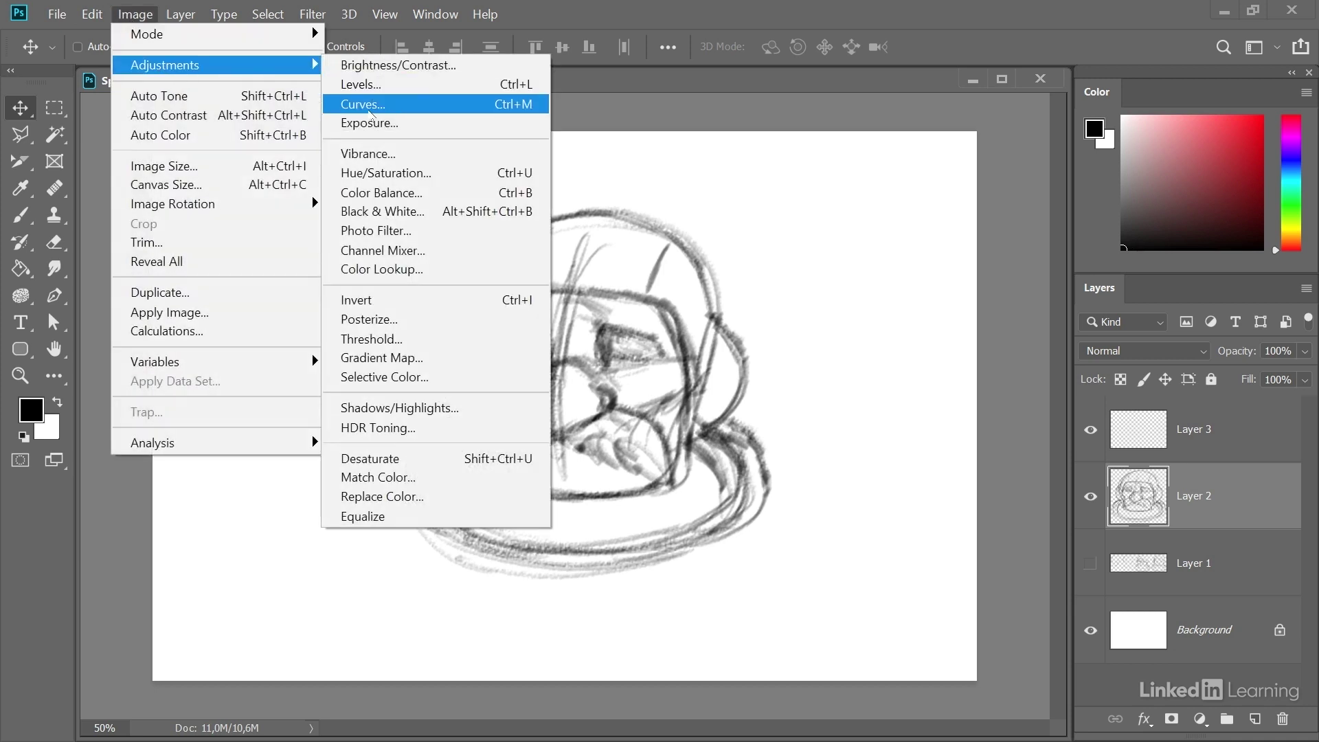
pyautogui.click(371, 180)
pyautogui.moveTo(638, 199); pyautogui.dragTo(1005, 210)
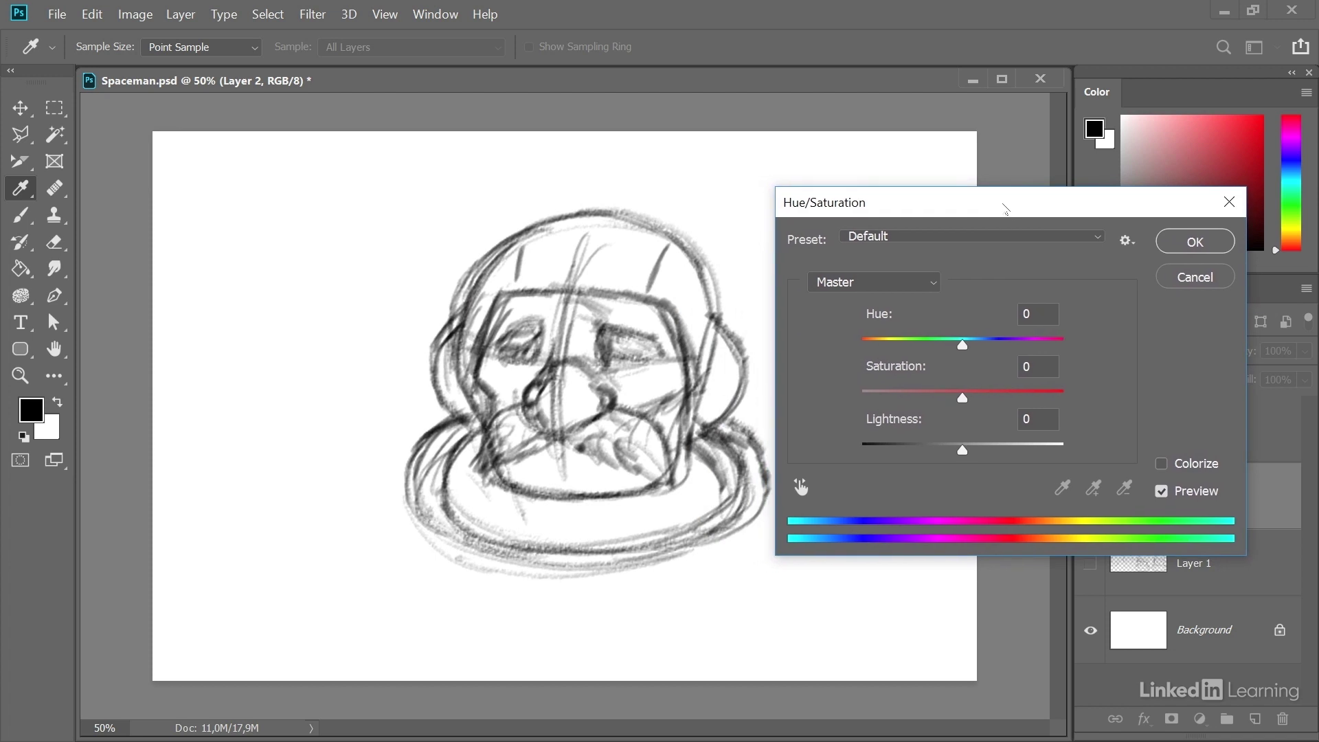
pyautogui.click(1162, 464)
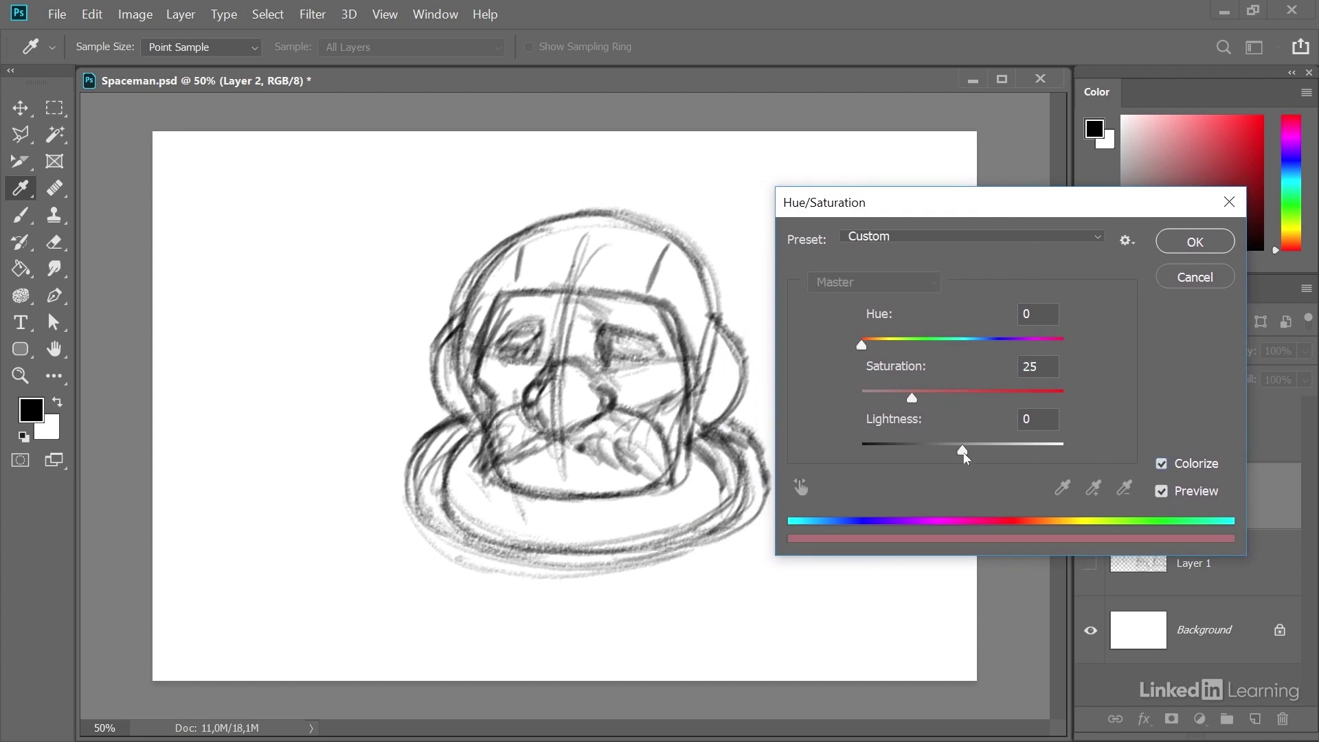
pyautogui.moveTo(964, 452); pyautogui.dragTo(1036, 455)
pyautogui.moveTo(912, 398); pyautogui.dragTo(984, 402)
pyautogui.moveTo(865, 344); pyautogui.dragTo(895, 354)
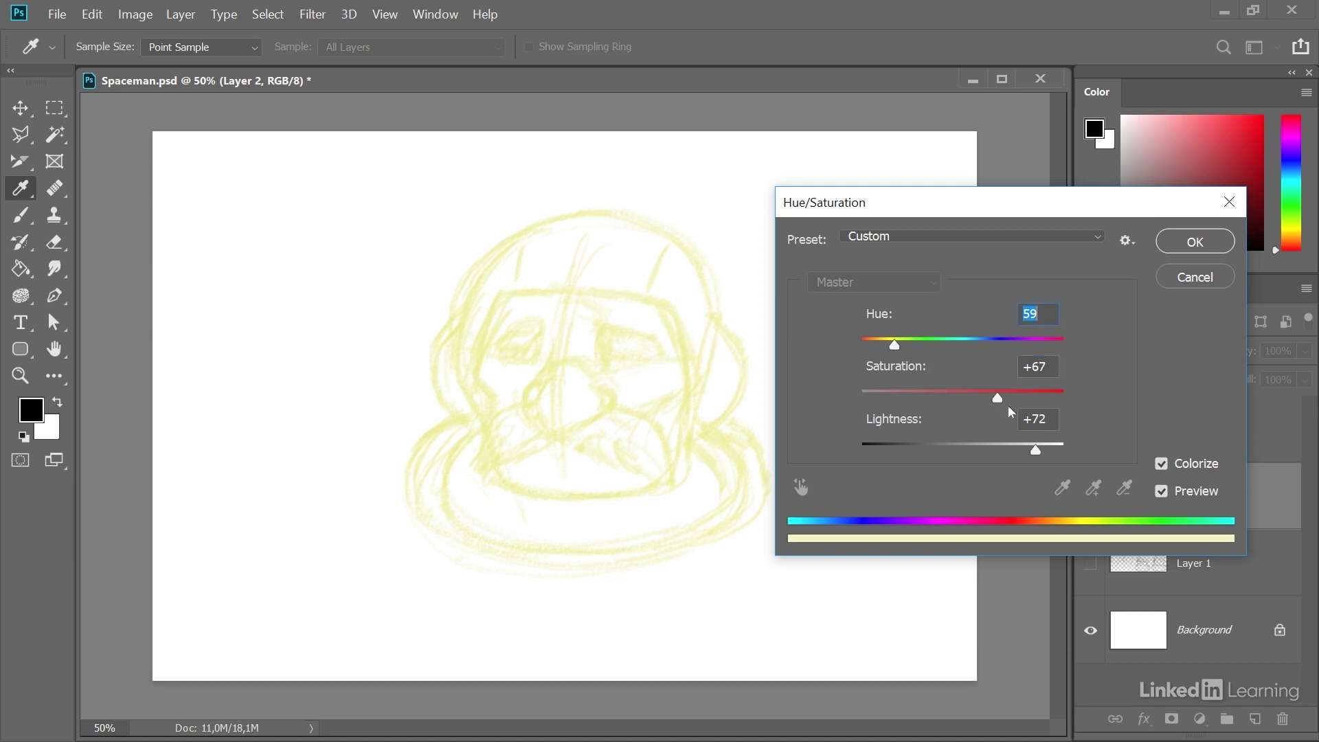
pyautogui.moveTo(997, 397); pyautogui.dragTo(1005, 398)
pyautogui.moveTo(1041, 459); pyautogui.dragTo(1045, 458)
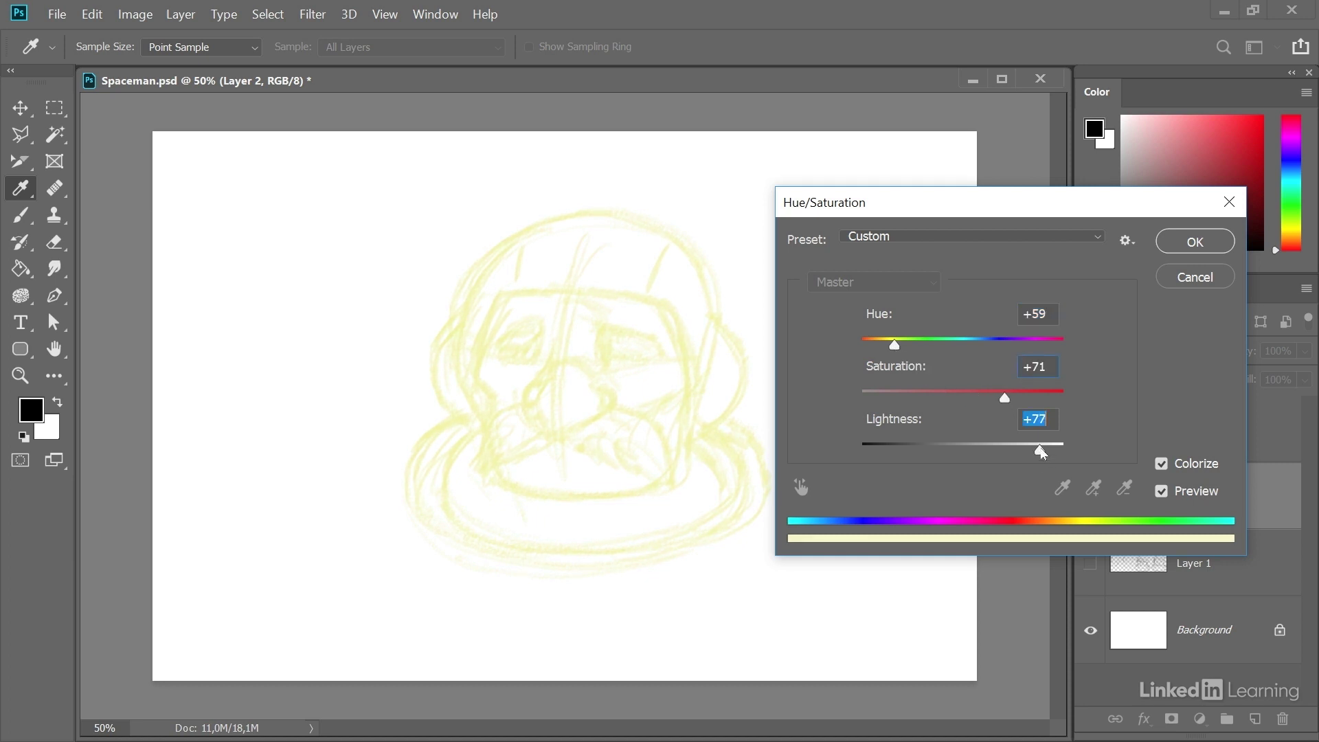
pyautogui.click(1192, 240)
pyautogui.press('v')
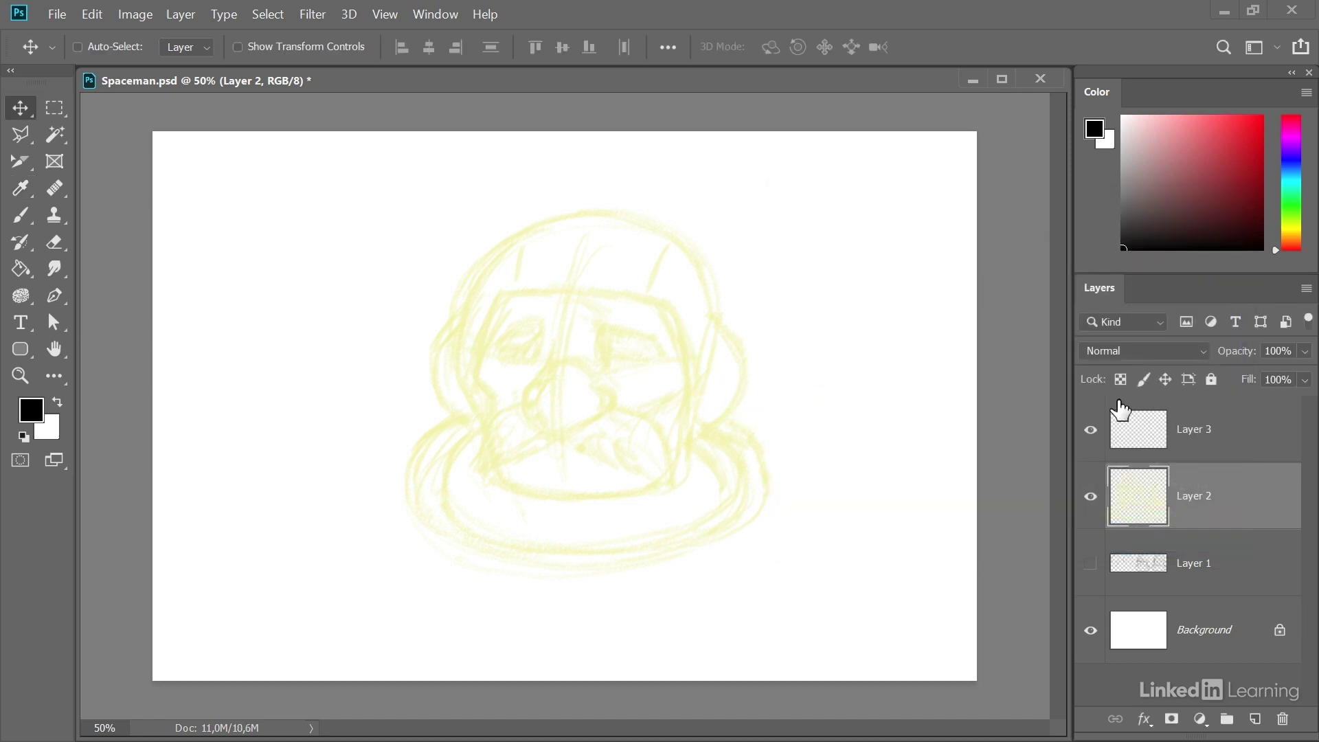
# With the Brush on Layer 3 at 100% zoom, paint the eye's upper-lid line
pyautogui.click(1131, 426)
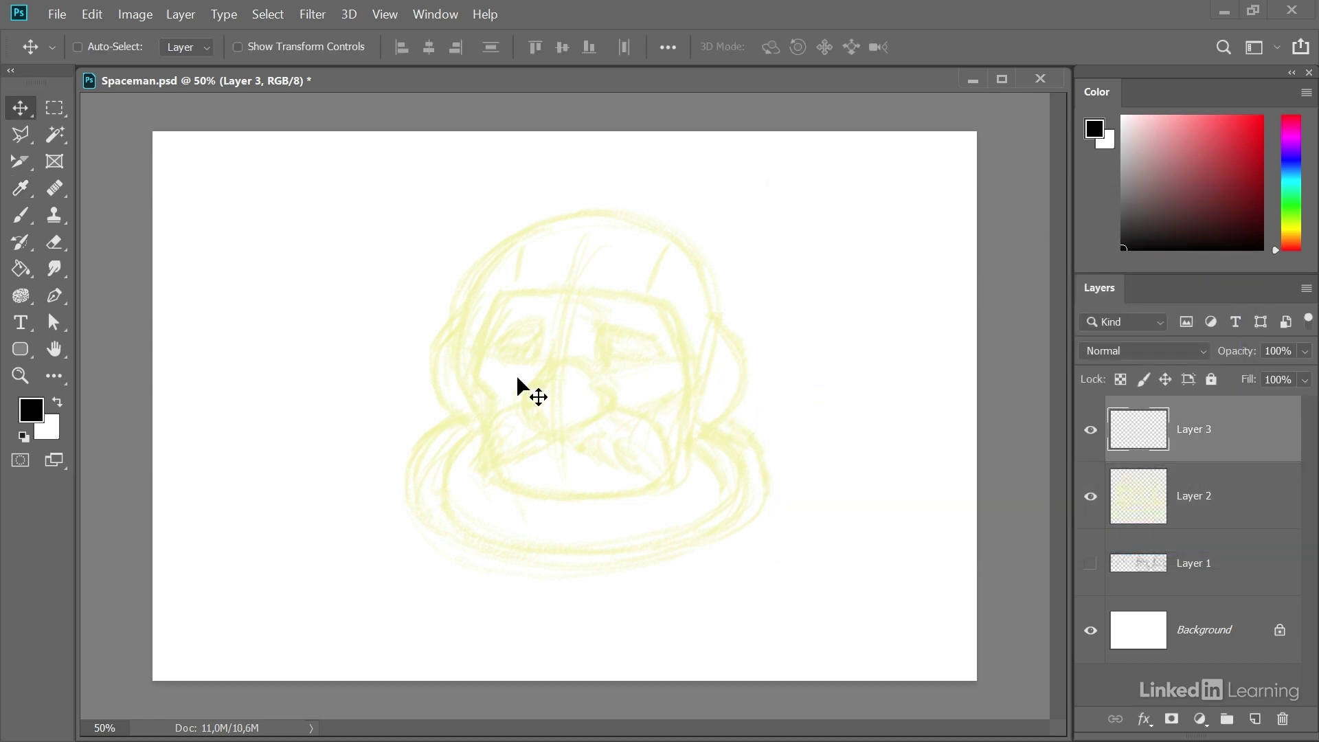
pyautogui.click(20, 215)
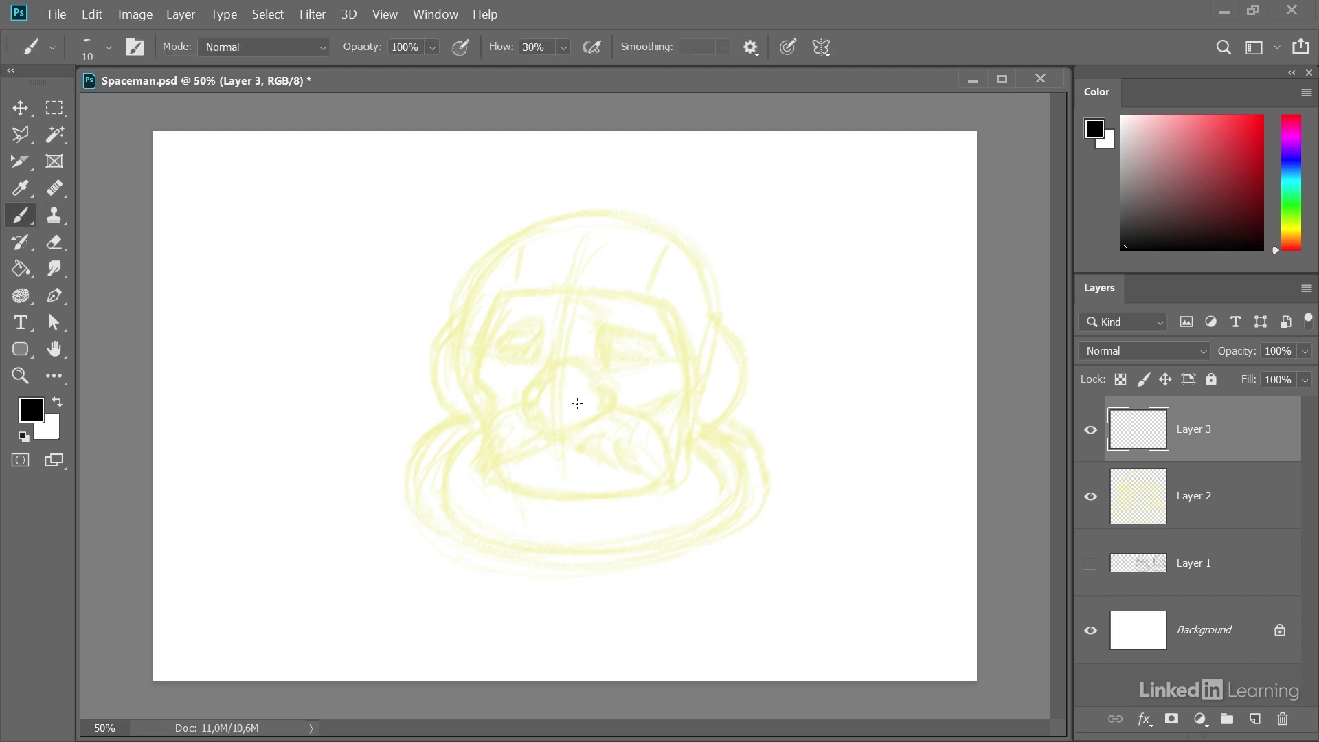
pyautogui.hotkey('ctrl', '+')
pyautogui.hotkey('ctrl', '+')
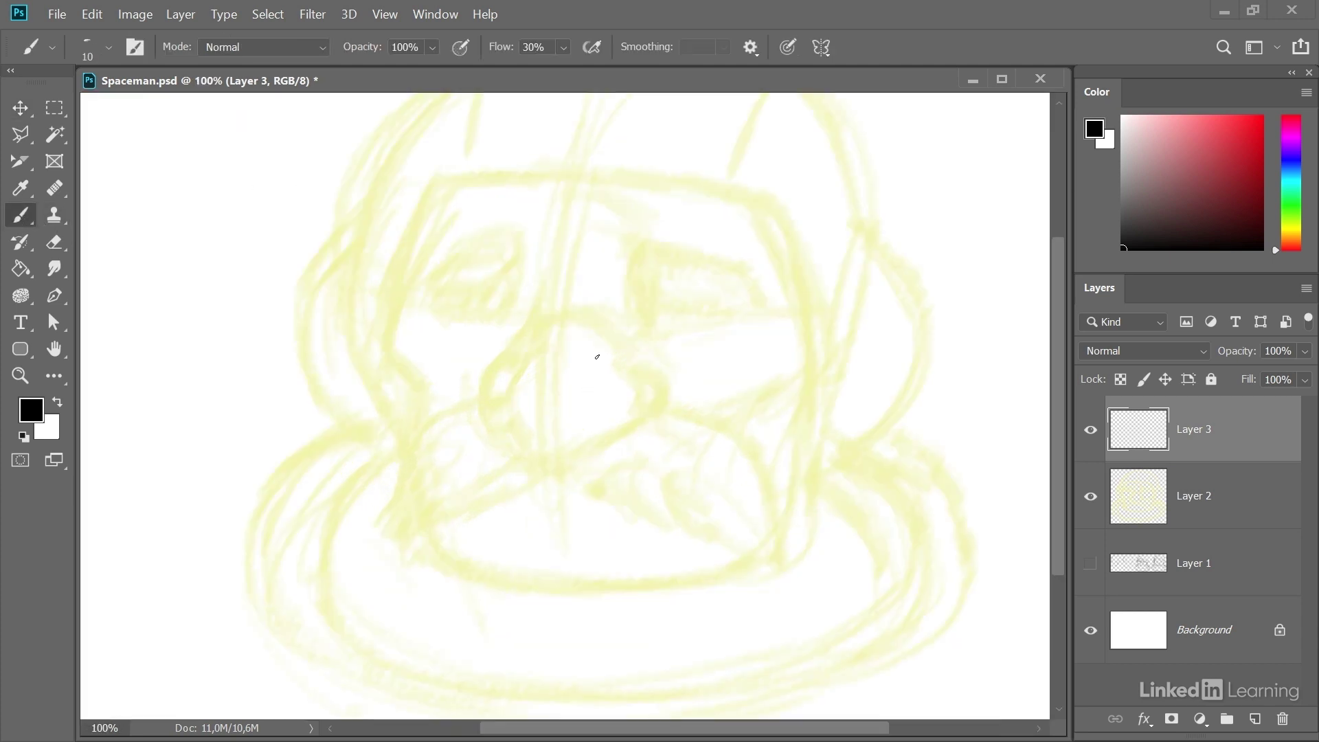
pyautogui.hscroll(3, 604, 347)
pyautogui.scroll(1, 604, 347)
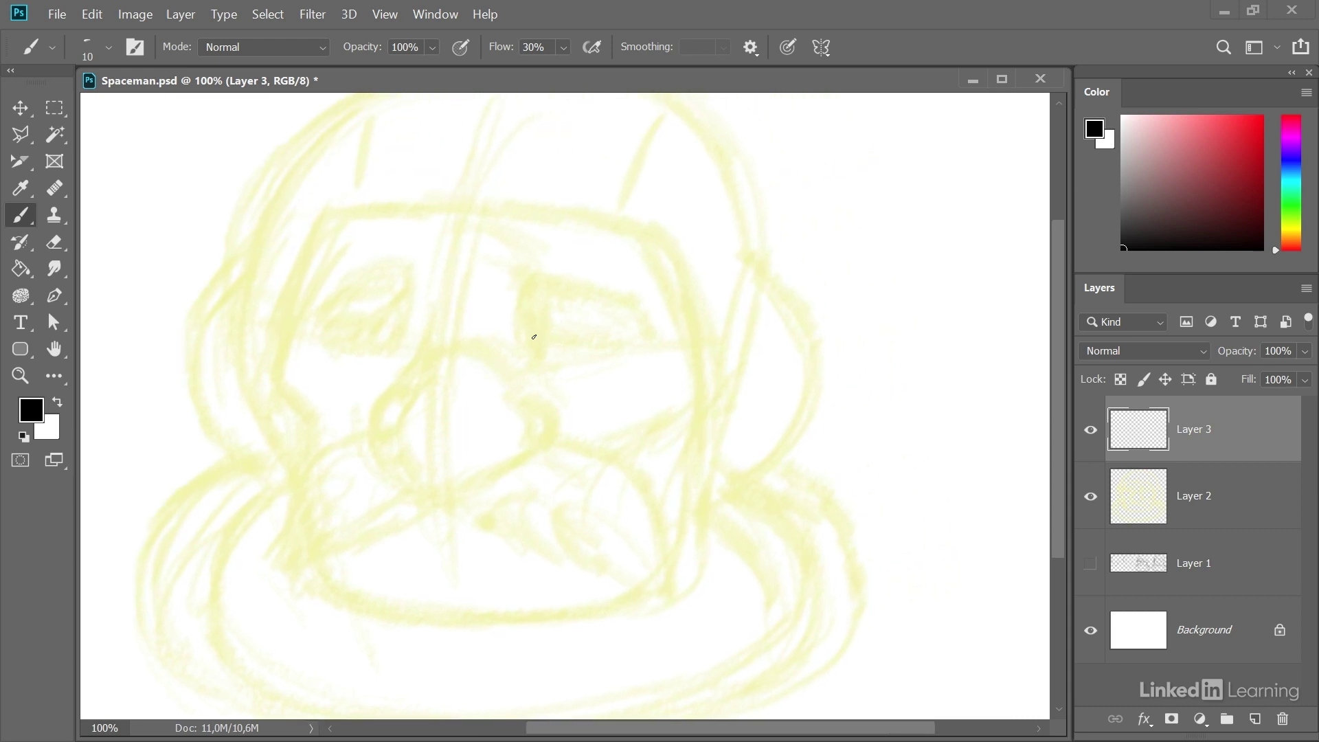
pyautogui.moveTo(529, 339)
pyautogui.mouseDown()
pyautogui.moveTo(533, 323)
pyautogui.moveTo(565, 322)
pyautogui.moveTo(611, 339)
pyautogui.moveTo(537, 333)
pyautogui.moveTo(559, 345)
pyautogui.moveTo(609, 336)
pyautogui.moveTo(539, 331)
pyautogui.moveTo(544, 343)
pyautogui.moveTo(582, 333)
pyautogui.moveTo(549, 320)
pyautogui.moveTo(611, 339)
pyautogui.moveTo(544, 343)
pyautogui.mouseUp()
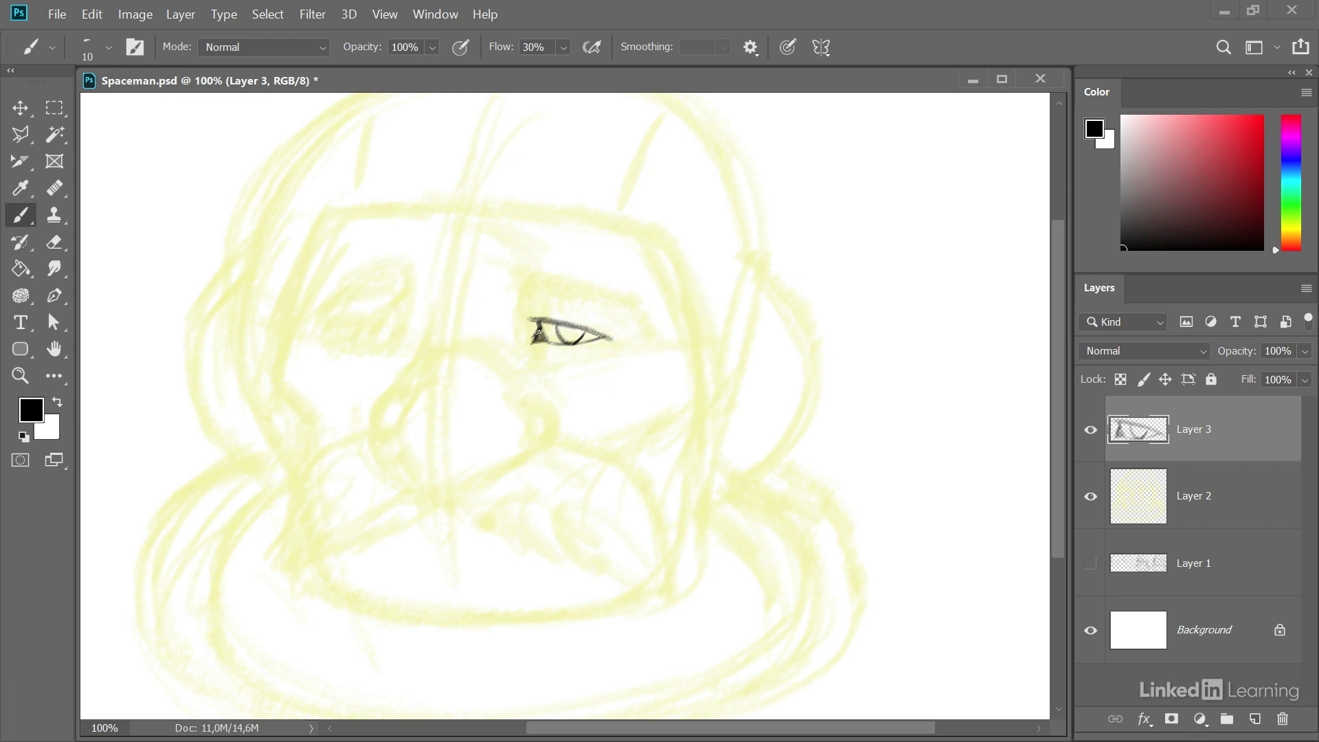
# Ink the eye's lower lid and a zigzag bushy eyebrow above it
pyautogui.moveTo(546, 342)
pyautogui.mouseDown()
pyautogui.moveTo(596, 342)
pyautogui.moveTo(562, 338)
pyautogui.mouseUp()
pyautogui.moveTo(520, 303)
pyautogui.mouseDown()
pyautogui.moveTo(601, 302)
pyautogui.moveTo(639, 318)
pyautogui.moveTo(515, 296)
pyautogui.moveTo(522, 278)
pyautogui.moveTo(589, 259)
pyautogui.moveTo(578, 269)
pyautogui.moveTo(650, 276)
pyautogui.moveTo(656, 321)
pyautogui.moveTo(641, 301)
pyautogui.moveTo(651, 321)
pyautogui.moveTo(625, 307)
pyautogui.moveTo(658, 321)
pyautogui.mouseUp()
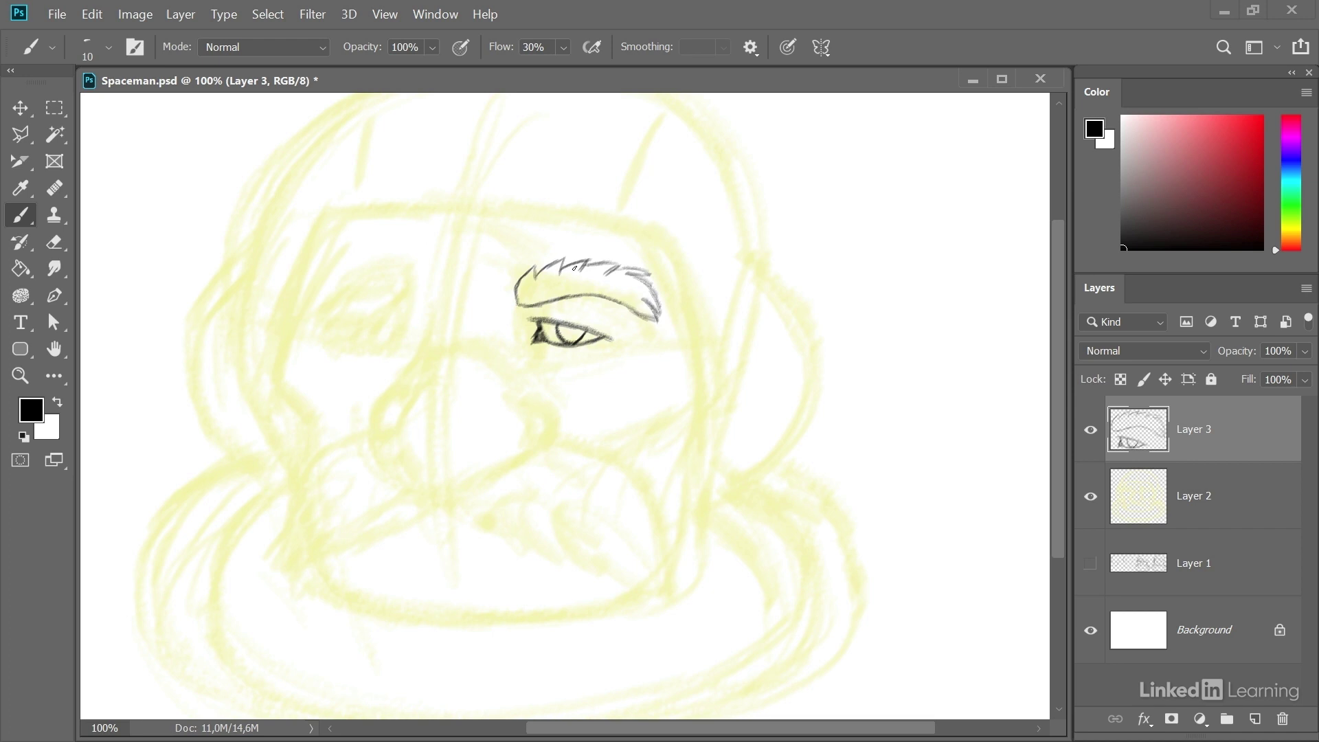
pyautogui.moveTo(576, 275)
pyautogui.mouseDown()
pyautogui.moveTo(604, 266)
pyautogui.moveTo(632, 276)
pyautogui.mouseUp()
pyautogui.moveTo(533, 271)
pyautogui.mouseDown()
pyautogui.moveTo(519, 303)
pyautogui.moveTo(530, 282)
pyautogui.mouseUp()
# Draw the nose bridge and the curve under the nose, plus the eye patch's left side
pyautogui.moveTo(441, 333); pyautogui.dragTo(409, 403)
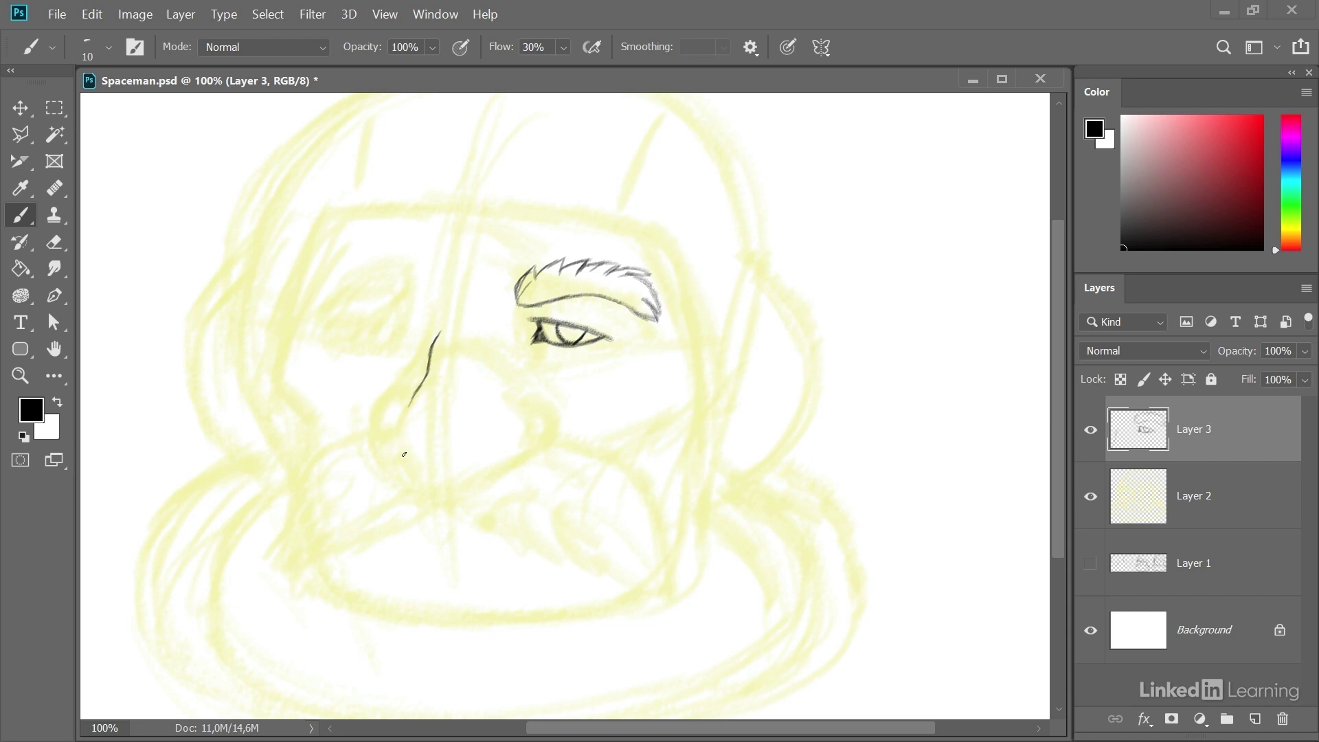
pyautogui.moveTo(404, 454)
pyautogui.mouseDown()
pyautogui.moveTo(454, 484)
pyautogui.moveTo(499, 469)
pyautogui.moveTo(473, 482)
pyautogui.moveTo(509, 453)
pyautogui.moveTo(517, 399)
pyautogui.moveTo(503, 402)
pyautogui.moveTo(532, 395)
pyautogui.moveTo(566, 439)
pyautogui.moveTo(515, 455)
pyautogui.mouseUp()
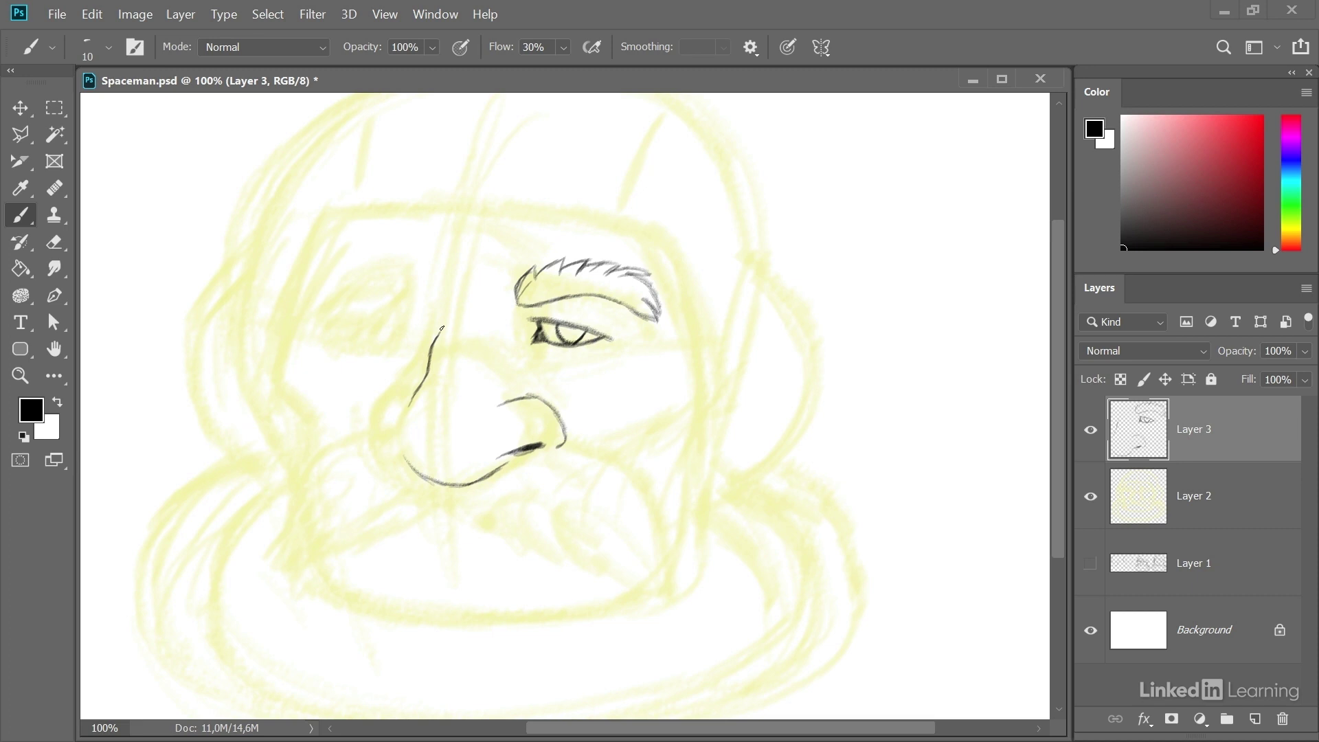
pyautogui.moveTo(442, 328)
pyautogui.mouseDown()
pyautogui.moveTo(406, 419)
pyautogui.moveTo(394, 389)
pyautogui.moveTo(378, 417)
pyautogui.mouseUp()
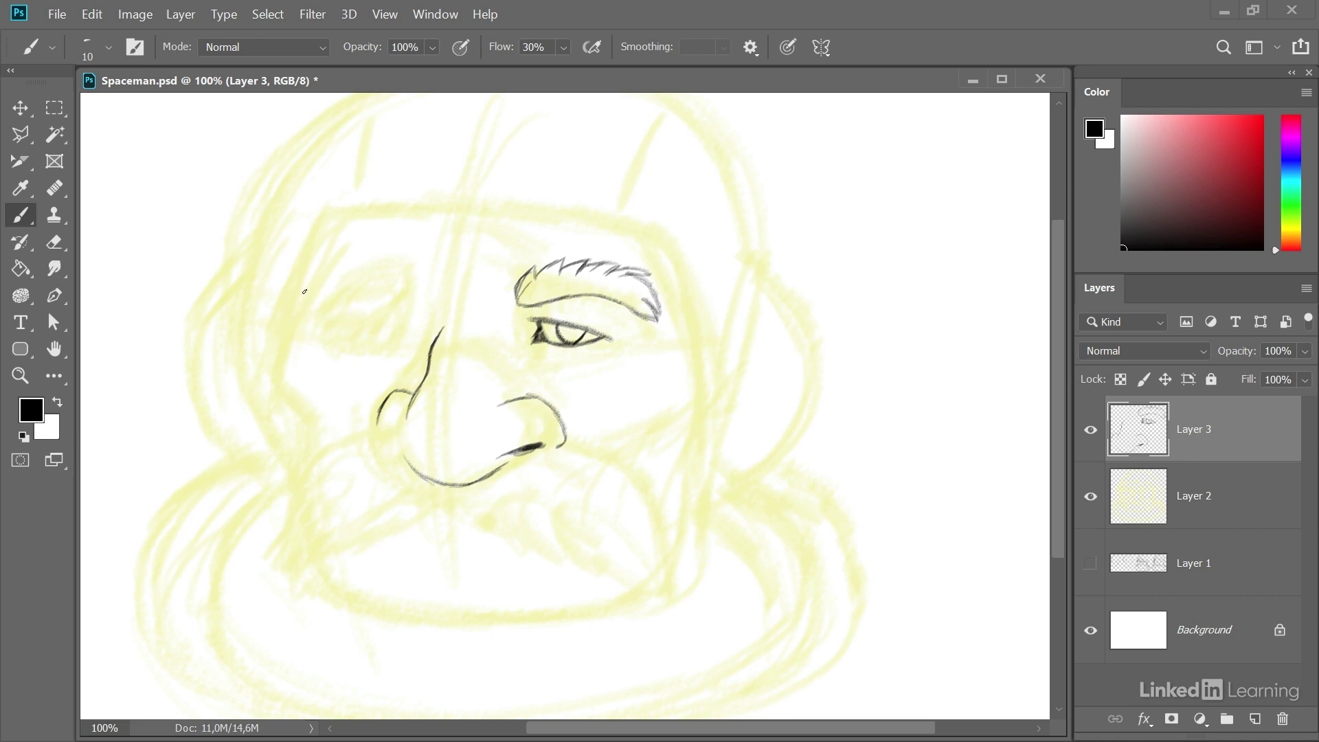
pyautogui.moveTo(301, 295)
pyautogui.mouseDown()
pyautogui.moveTo(304, 365)
pyautogui.moveTo(326, 376)
pyautogui.moveTo(297, 358)
pyautogui.moveTo(359, 380)
pyautogui.moveTo(430, 356)
pyautogui.mouseUp()
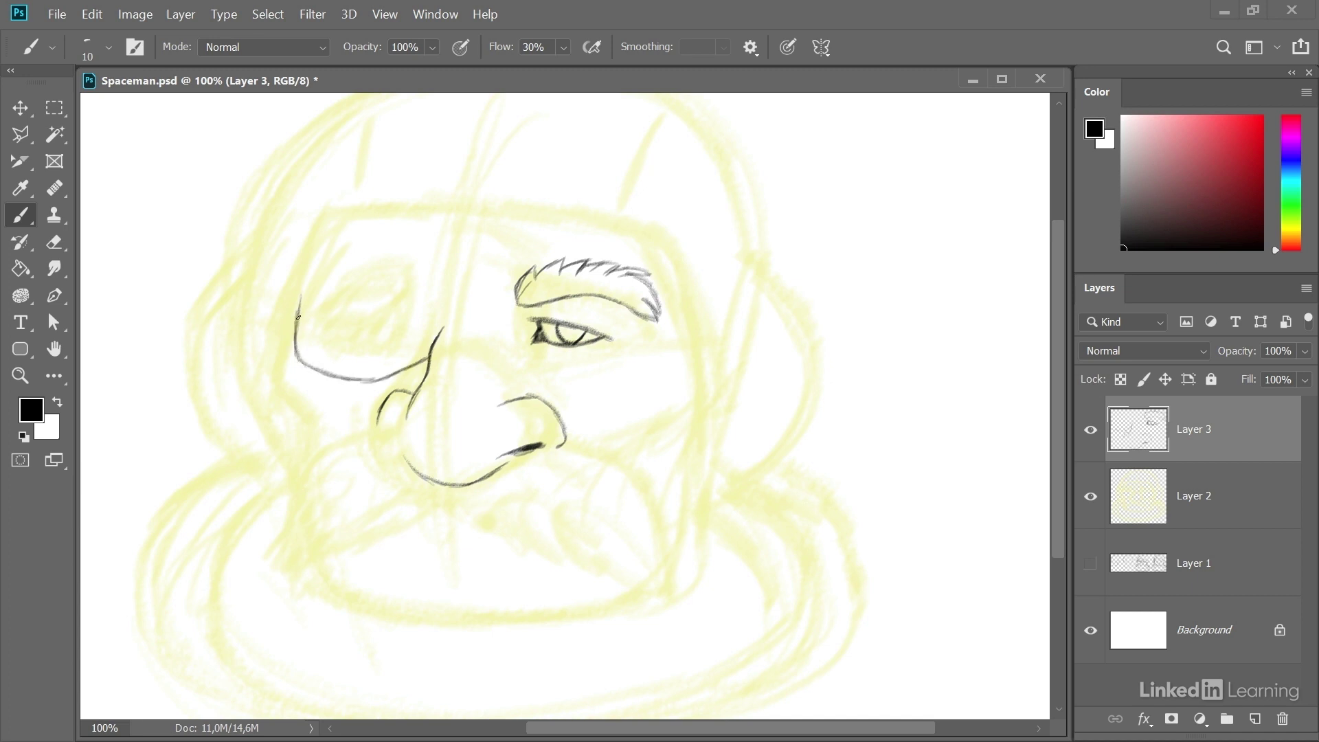
# Ink the eye patch's top and right edges and its strap sweeping up across the head
pyautogui.moveTo(298, 317)
pyautogui.mouseDown()
pyautogui.moveTo(303, 281)
pyautogui.moveTo(347, 258)
pyautogui.moveTo(322, 268)
pyautogui.moveTo(435, 247)
pyautogui.moveTo(458, 295)
pyautogui.moveTo(438, 334)
pyautogui.mouseUp()
pyautogui.moveTo(437, 245)
pyautogui.mouseDown()
pyautogui.moveTo(458, 305)
pyautogui.moveTo(484, 268)
pyautogui.moveTo(573, 216)
pyautogui.moveTo(532, 236)
pyautogui.moveTo(664, 180)
pyautogui.mouseUp()
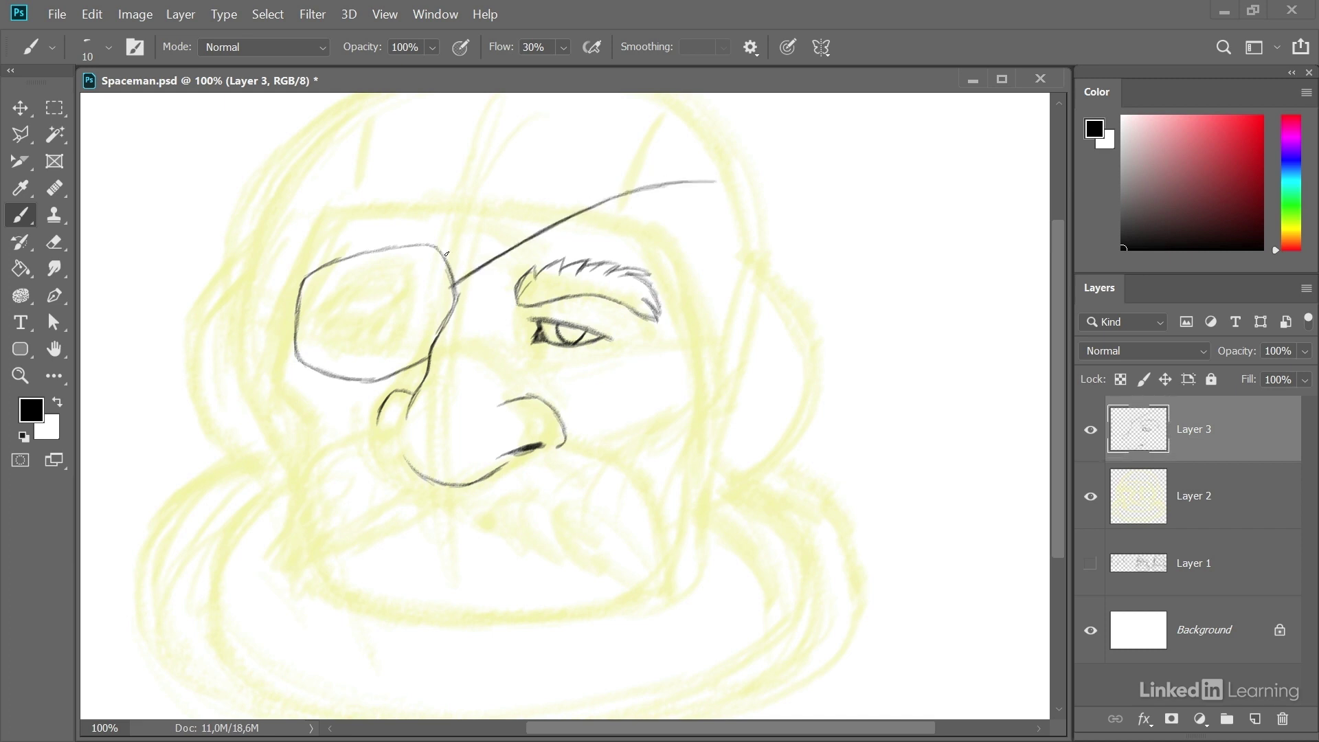
pyautogui.moveTo(446, 254)
pyautogui.mouseDown()
pyautogui.moveTo(632, 161)
pyautogui.moveTo(599, 172)
pyautogui.moveTo(699, 150)
pyautogui.moveTo(745, 243)
pyautogui.mouseUp()
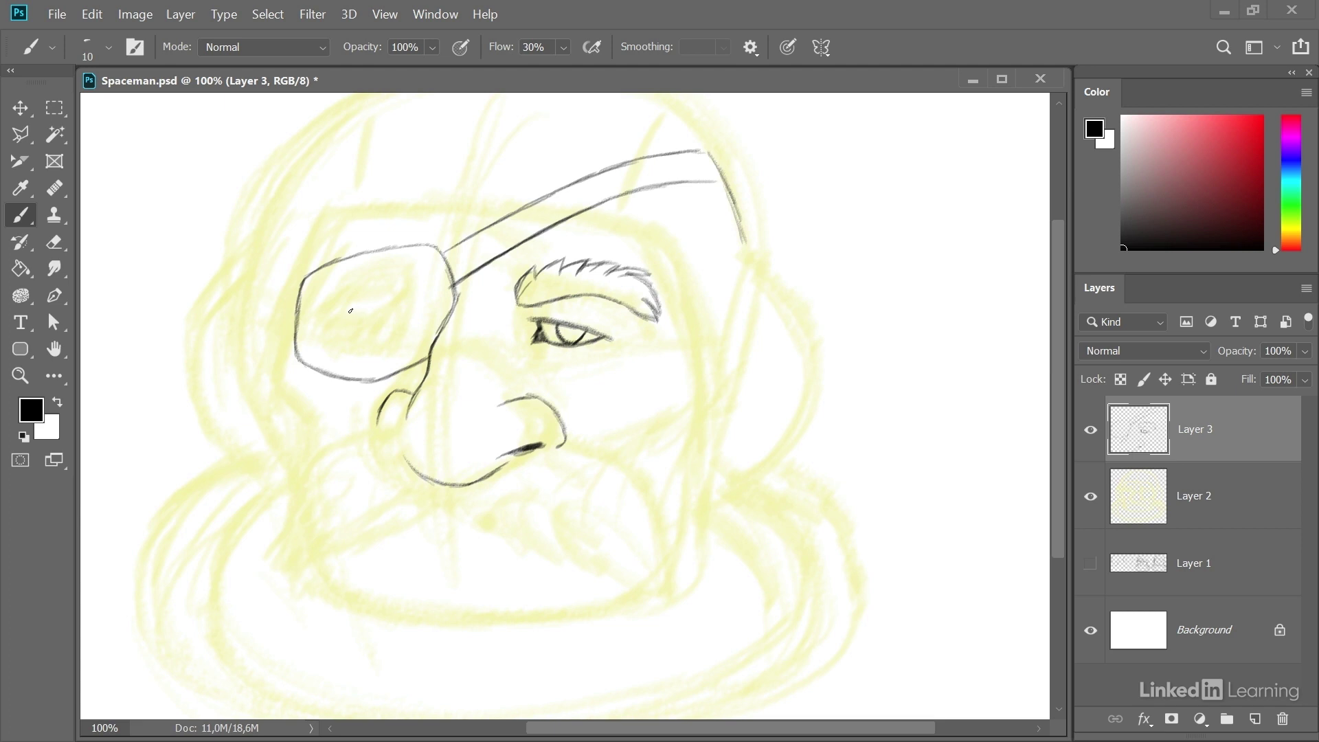
# Draw a five-pointed star inside the eye patch and darken the patch's left and top edges
pyautogui.moveTo(351, 310)
pyautogui.mouseDown()
pyautogui.moveTo(370, 274)
pyautogui.moveTo(381, 299)
pyautogui.moveTo(328, 299)
pyautogui.moveTo(420, 288)
pyautogui.mouseUp()
pyautogui.moveTo(323, 300)
pyautogui.mouseDown()
pyautogui.moveTo(351, 334)
pyautogui.moveTo(337, 362)
pyautogui.moveTo(376, 334)
pyautogui.moveTo(411, 349)
pyautogui.moveTo(418, 297)
pyautogui.moveTo(408, 322)
pyautogui.moveTo(395, 295)
pyautogui.moveTo(324, 305)
pyautogui.moveTo(344, 327)
pyautogui.moveTo(418, 299)
pyautogui.moveTo(407, 331)
pyautogui.mouseUp()
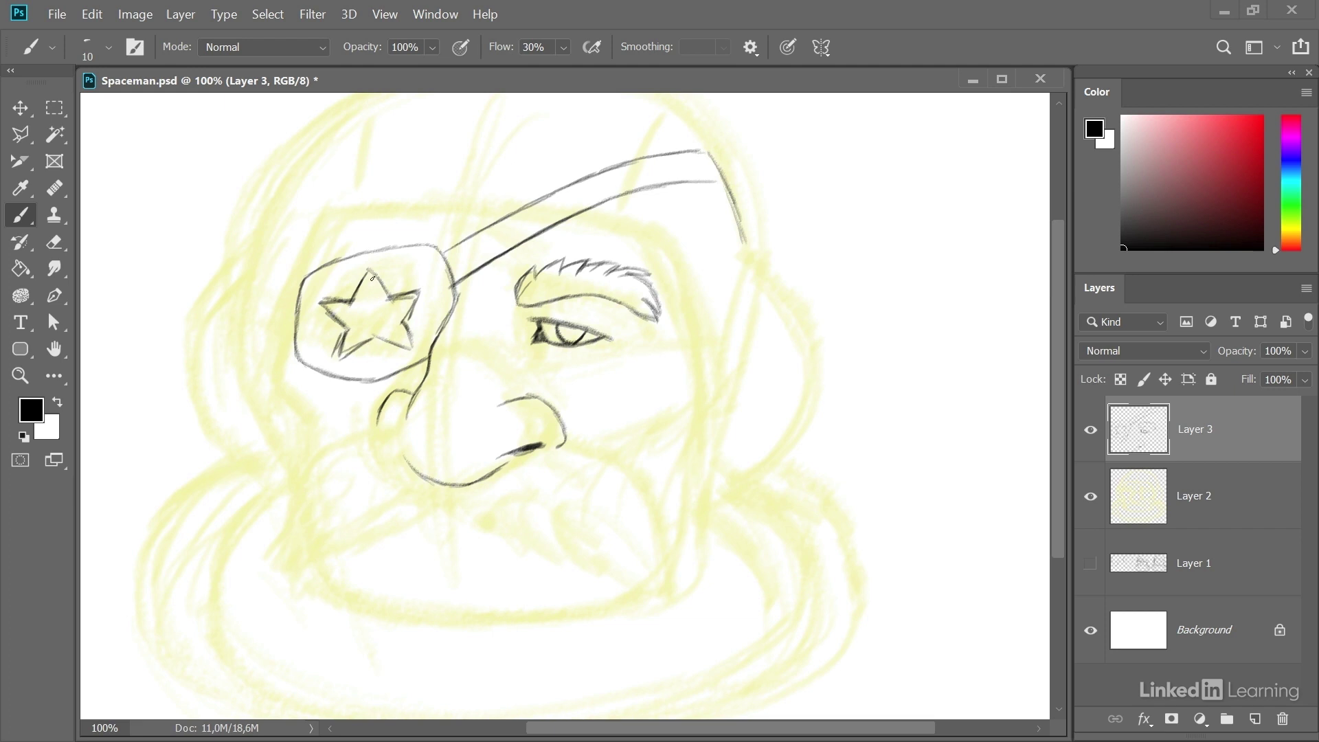
pyautogui.moveTo(373, 278)
pyautogui.mouseDown()
pyautogui.moveTo(361, 302)
pyautogui.moveTo(303, 295)
pyautogui.moveTo(298, 356)
pyautogui.mouseUp()
pyautogui.moveTo(309, 273)
pyautogui.mouseDown()
pyautogui.moveTo(408, 245)
pyautogui.moveTo(452, 269)
pyautogui.mouseUp()
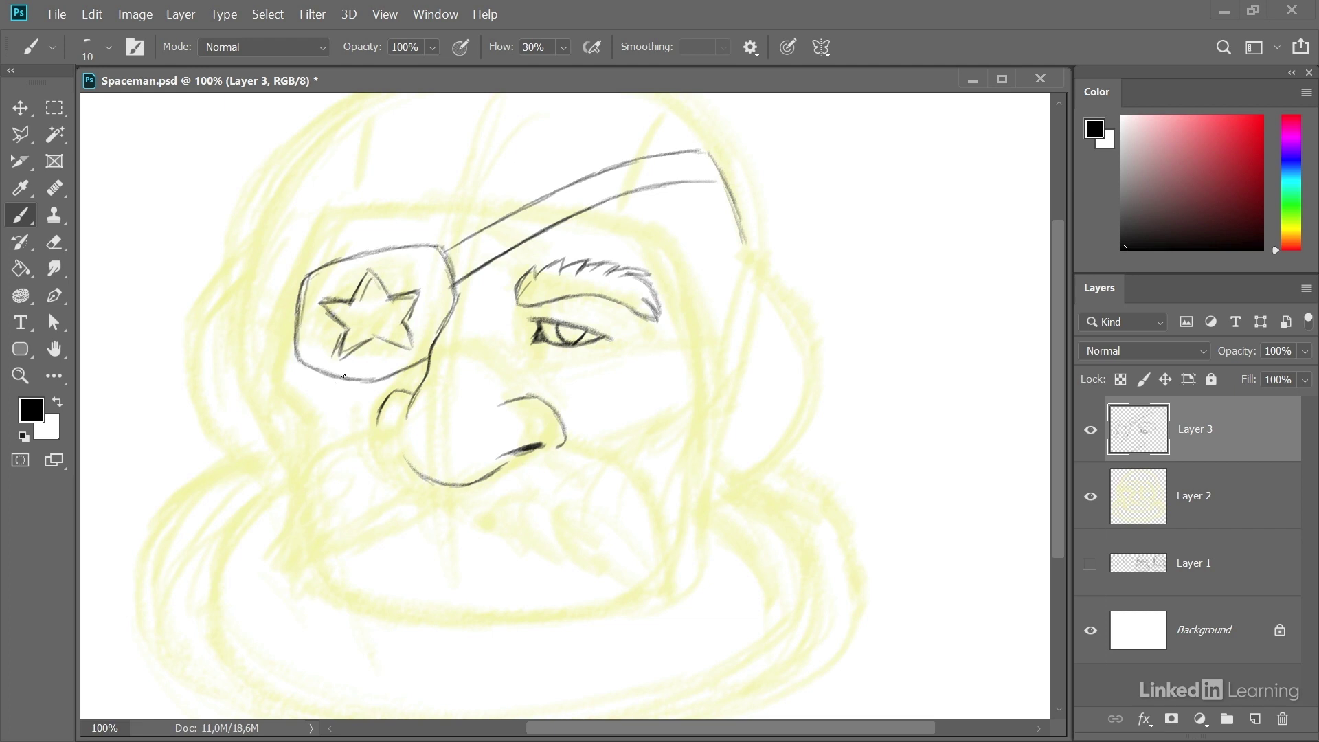
# Darken the eye patch's bottom edge, extend the nose curves and hatch beside the nose bridge
pyautogui.moveTo(343, 378); pyautogui.dragTo(403, 372)
pyautogui.moveTo(378, 435); pyautogui.dragTo(401, 449)
pyautogui.moveTo(496, 509); pyautogui.dragTo(510, 529)
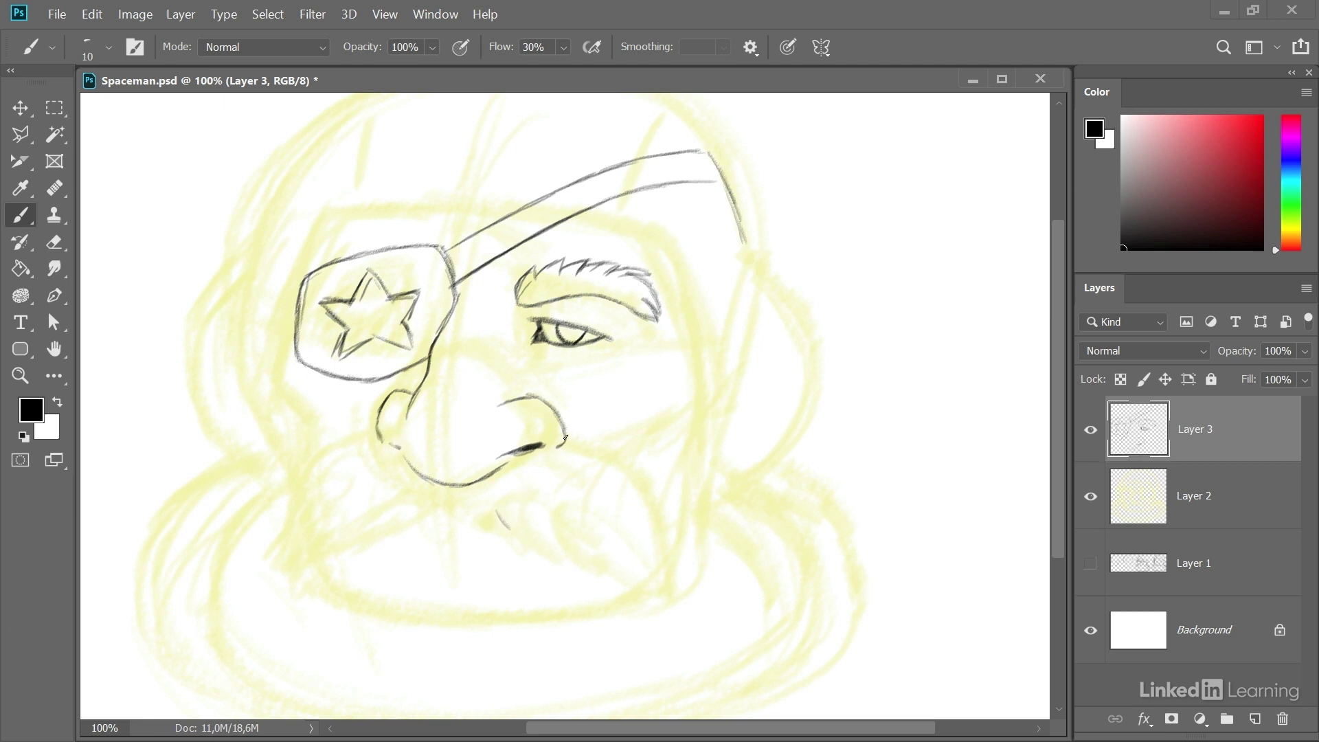
pyautogui.moveTo(565, 437); pyautogui.dragTo(600, 454)
pyautogui.moveTo(622, 365)
pyautogui.mouseDown()
pyautogui.moveTo(565, 373)
pyautogui.moveTo(612, 421)
pyautogui.mouseUp()
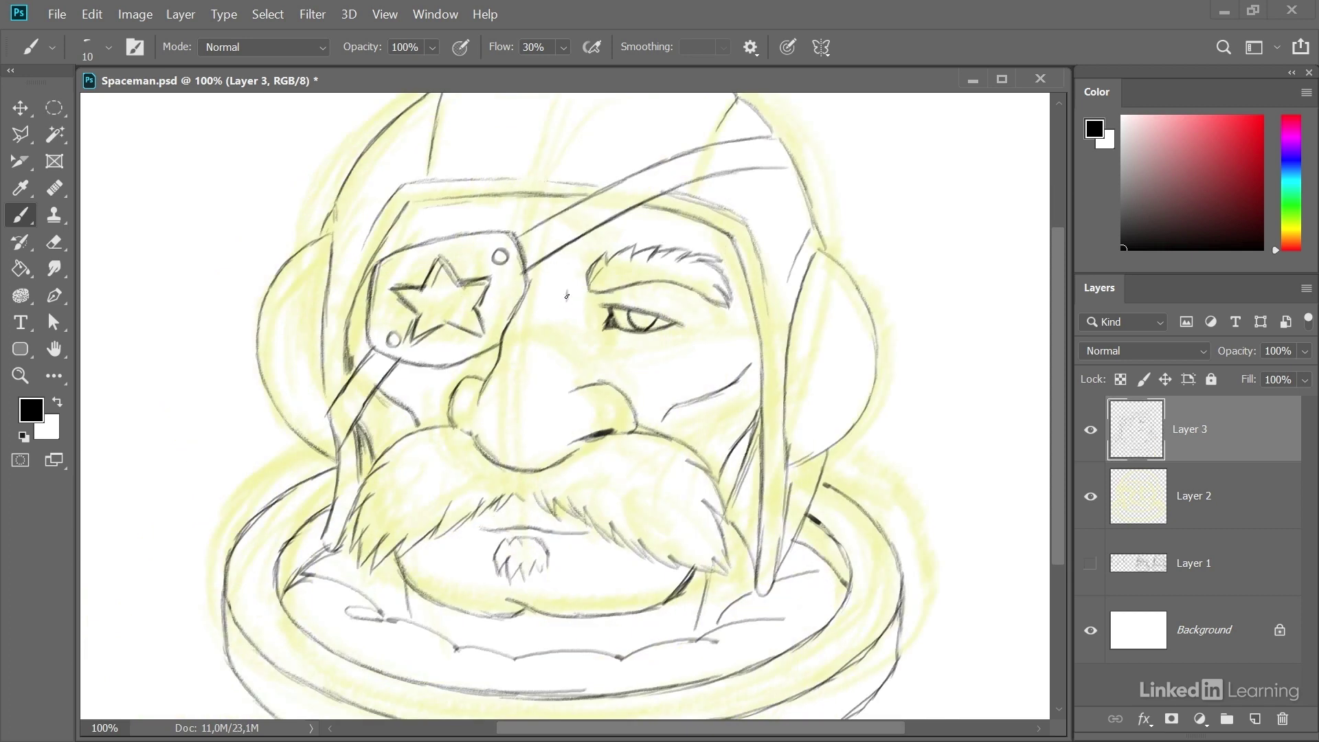
pyautogui.moveTo(566, 290)
pyautogui.mouseDown()
pyautogui.moveTo(558, 374)
pyautogui.moveTo(512, 371)
pyautogui.mouseUp()
pyautogui.moveTo(515, 362); pyautogui.dragTo(518, 376)
pyautogui.moveTo(476, 420); pyautogui.dragTo(481, 439)
# Hatch around the eye and eyebrow, and ink the nose bridge, cheek line and hood edge
pyautogui.moveTo(639, 294); pyautogui.dragTo(689, 324)
pyautogui.moveTo(598, 336); pyautogui.dragTo(672, 342)
pyautogui.moveTo(707, 303)
pyautogui.mouseDown()
pyautogui.moveTo(680, 287)
pyautogui.moveTo(731, 301)
pyautogui.mouseUp()
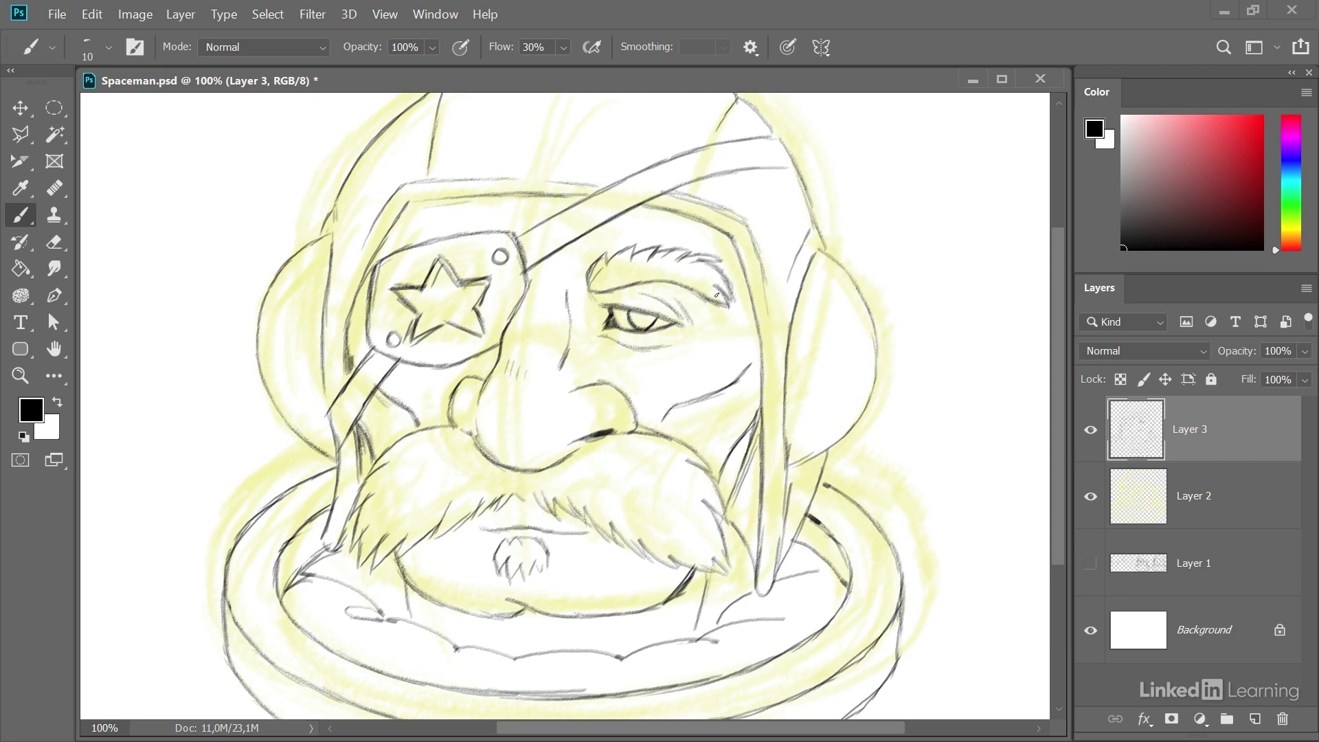
pyautogui.moveTo(568, 290); pyautogui.dragTo(601, 375)
pyautogui.moveTo(449, 365); pyautogui.dragTo(501, 347)
pyautogui.moveTo(592, 318)
pyautogui.mouseDown()
pyautogui.moveTo(600, 364)
pyautogui.moveTo(672, 340)
pyautogui.mouseUp()
pyautogui.moveTo(746, 367); pyautogui.dragTo(736, 382)
pyautogui.moveTo(737, 249)
pyautogui.mouseDown()
pyautogui.moveTo(756, 328)
pyautogui.moveTo(758, 463)
pyautogui.mouseUp()
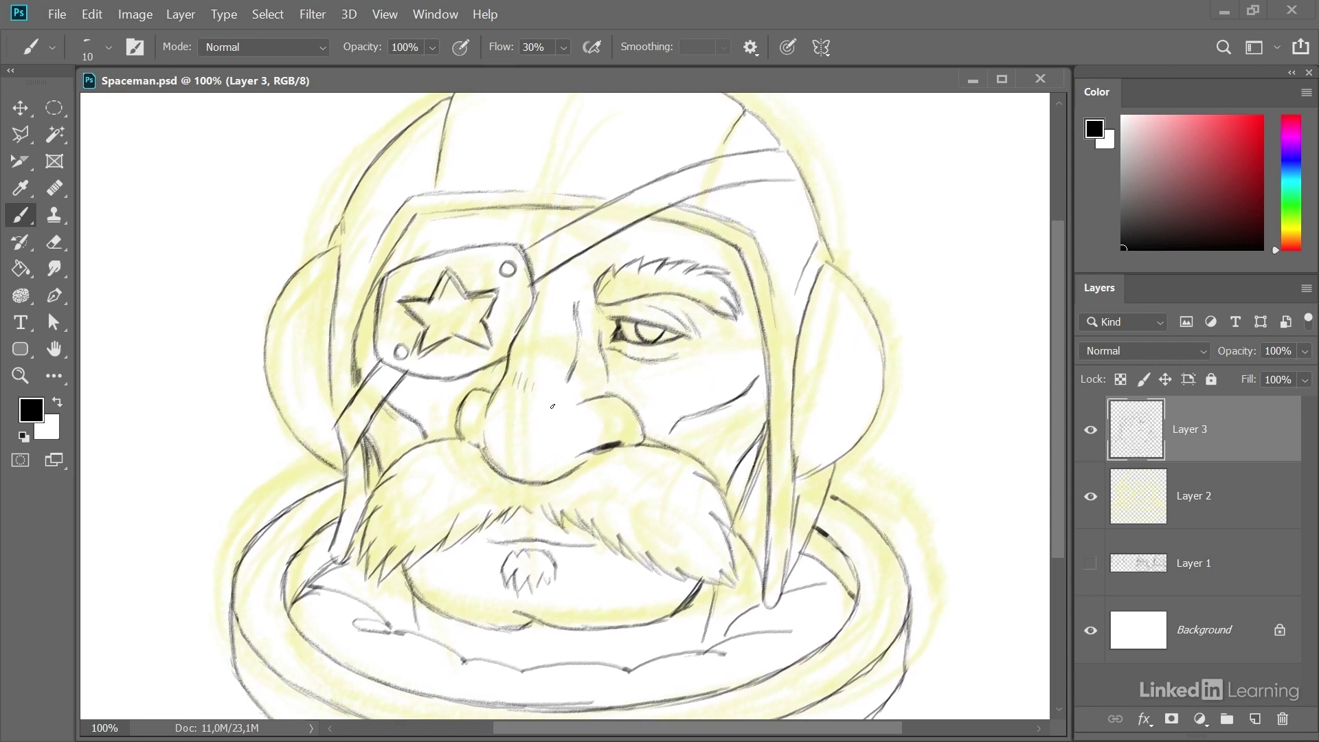
pyautogui.click(1130, 498)
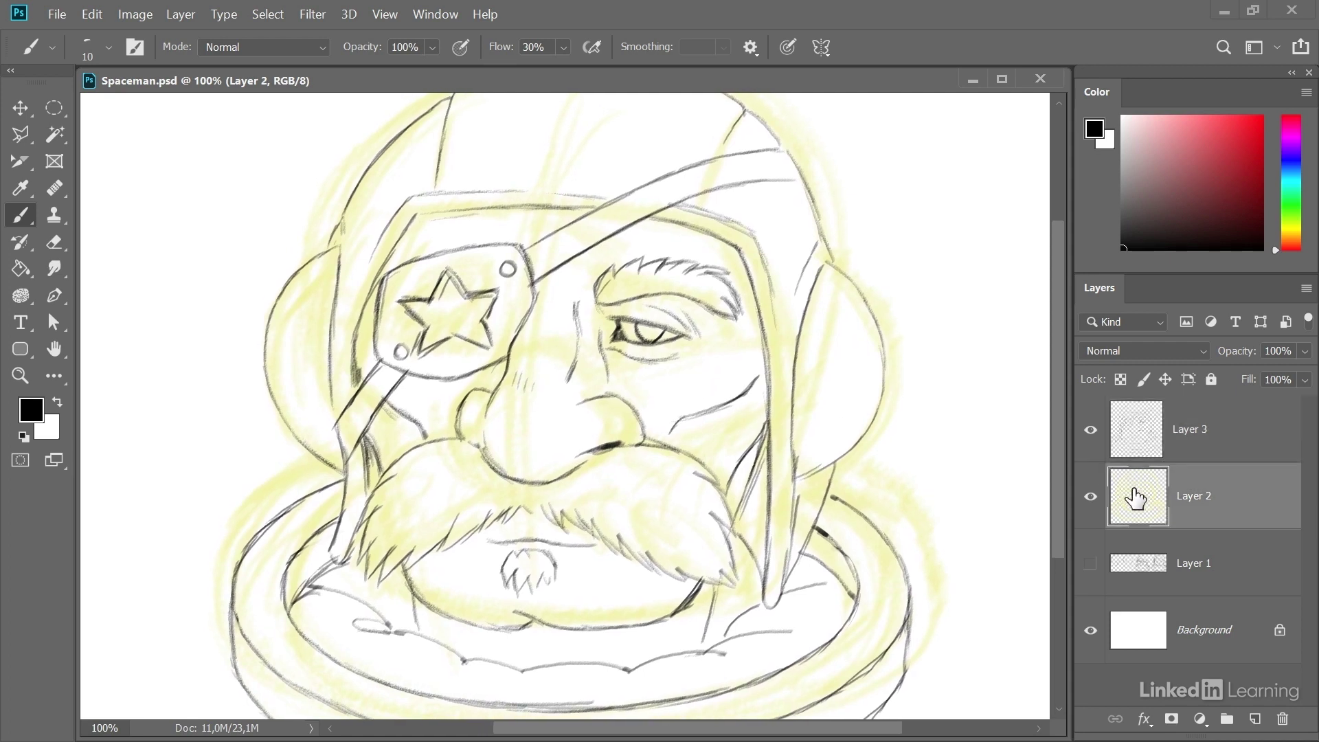
# Hide the yellow Layer 2 sketch and make Layer 3 active again
pyautogui.click(1090, 497)
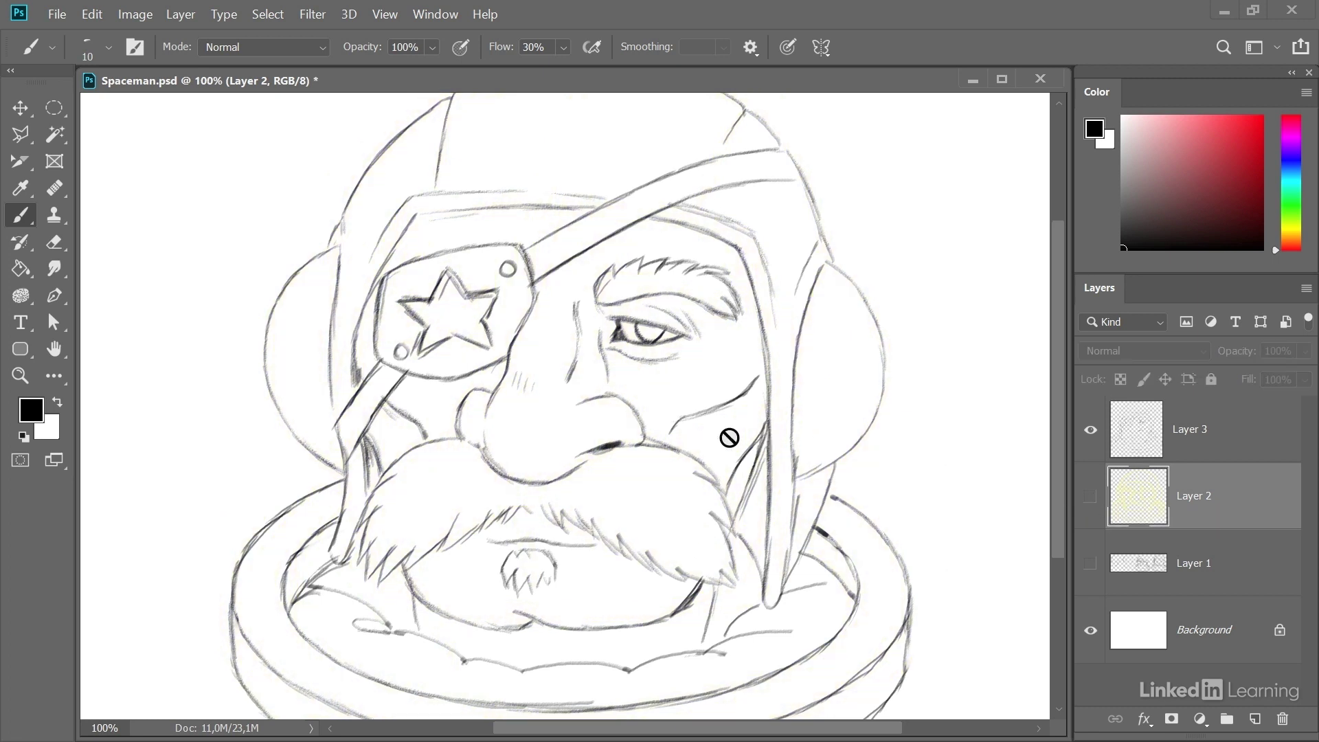
pyautogui.click(1126, 447)
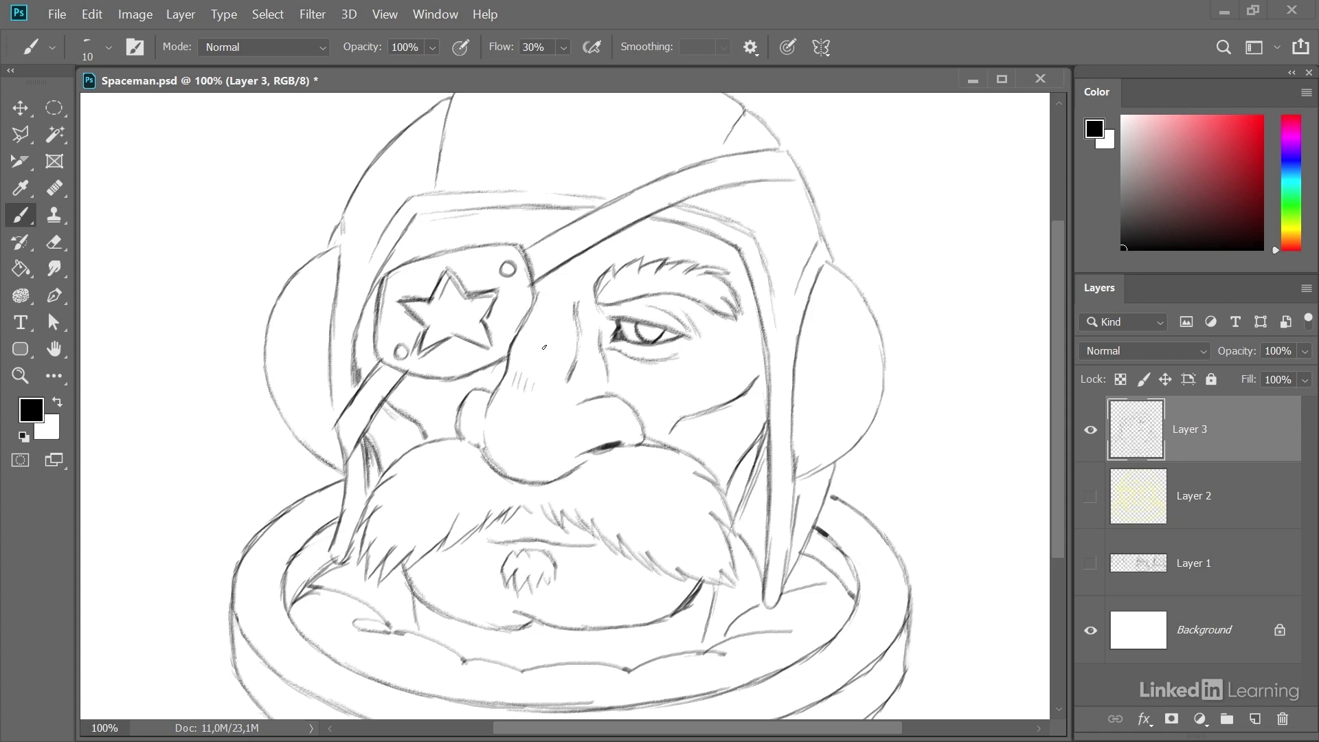
# At 200% zoom, thicken the nose outline, the curve beside it and the nostril edges
pyautogui.hotkey('ctrl', '+')
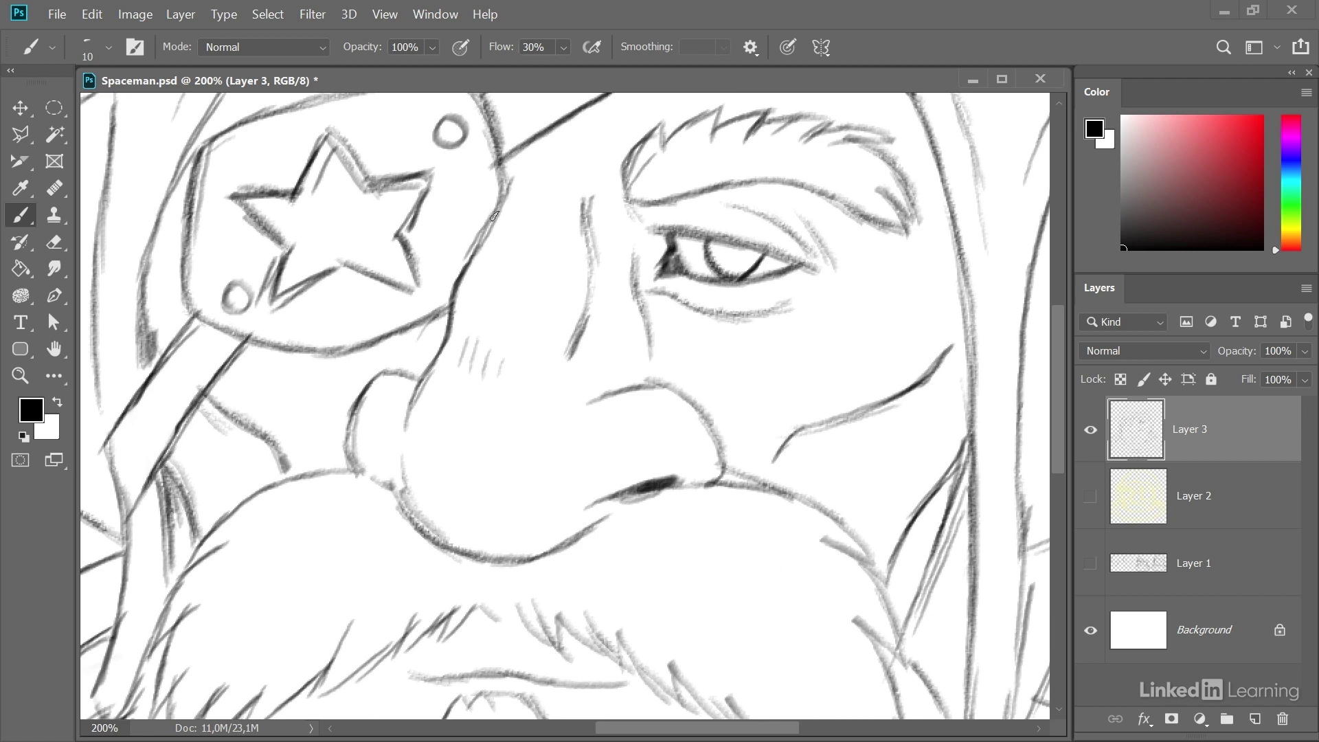
pyautogui.moveTo(495, 216)
pyautogui.mouseDown()
pyautogui.moveTo(450, 286)
pyautogui.moveTo(432, 362)
pyautogui.moveTo(445, 342)
pyautogui.moveTo(417, 389)
pyautogui.moveTo(408, 426)
pyautogui.moveTo(425, 381)
pyautogui.moveTo(401, 453)
pyautogui.moveTo(408, 505)
pyautogui.mouseUp()
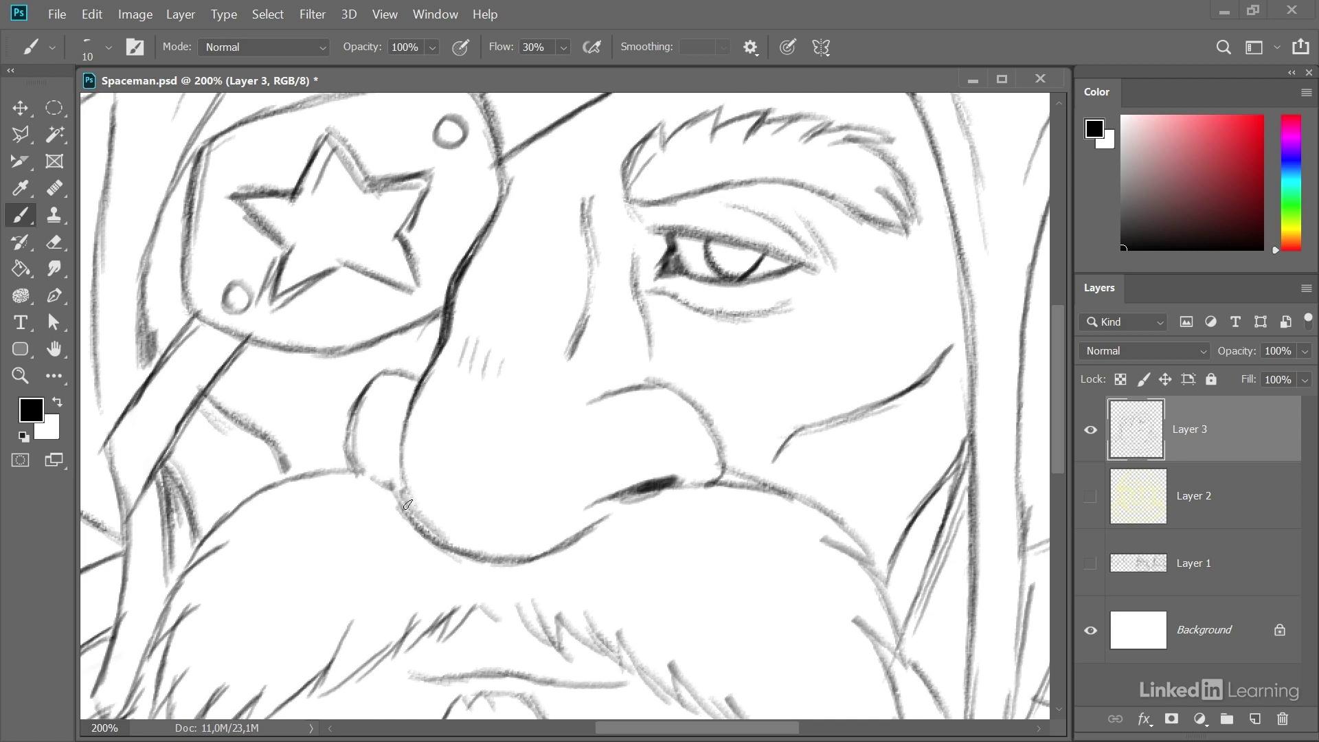
pyautogui.moveTo(418, 375)
pyautogui.mouseDown()
pyautogui.moveTo(363, 390)
pyautogui.moveTo(344, 468)
pyautogui.moveTo(345, 418)
pyautogui.moveTo(361, 391)
pyautogui.moveTo(344, 415)
pyautogui.moveTo(355, 400)
pyautogui.moveTo(350, 451)
pyautogui.moveTo(342, 423)
pyautogui.moveTo(343, 441)
pyautogui.moveTo(382, 469)
pyautogui.mouseUp()
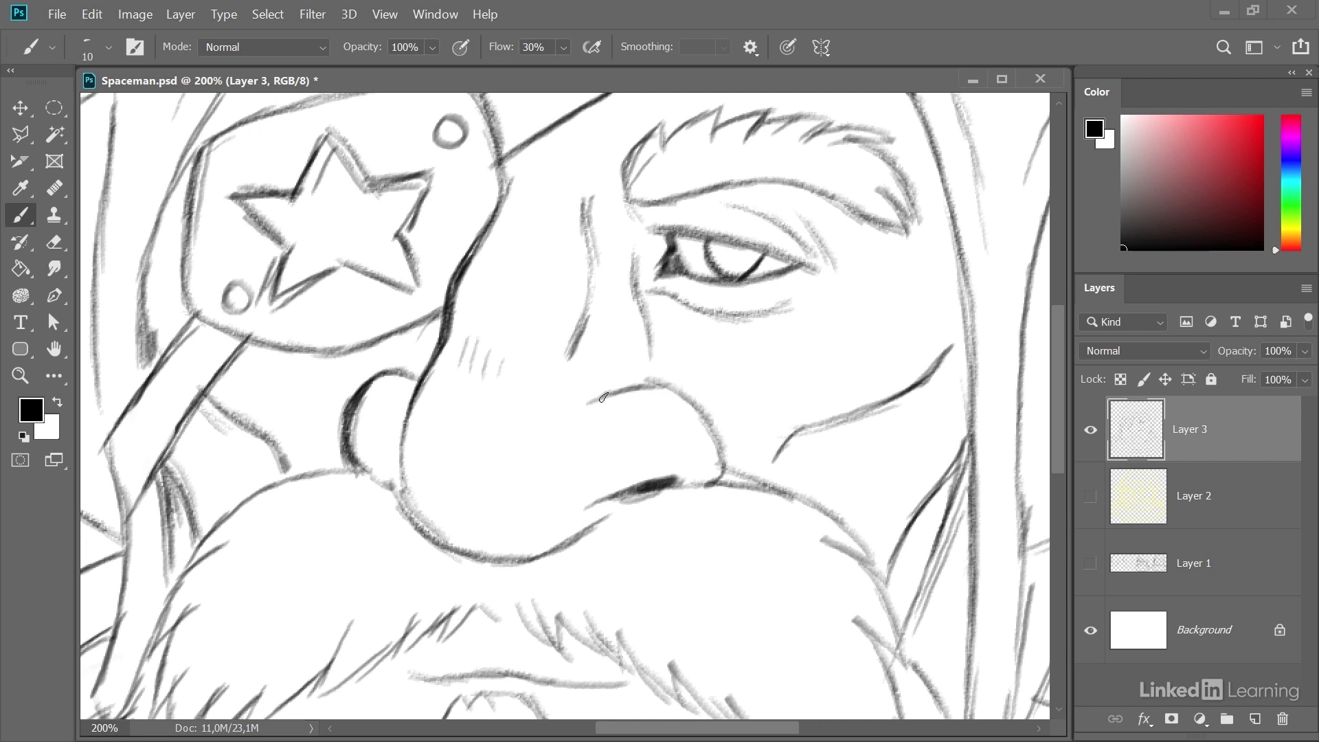
pyautogui.moveTo(604, 397)
pyautogui.mouseDown()
pyautogui.moveTo(670, 384)
pyautogui.moveTo(697, 397)
pyautogui.moveTo(682, 393)
pyautogui.moveTo(718, 429)
pyautogui.moveTo(720, 479)
pyautogui.moveTo(707, 415)
pyautogui.mouseUp()
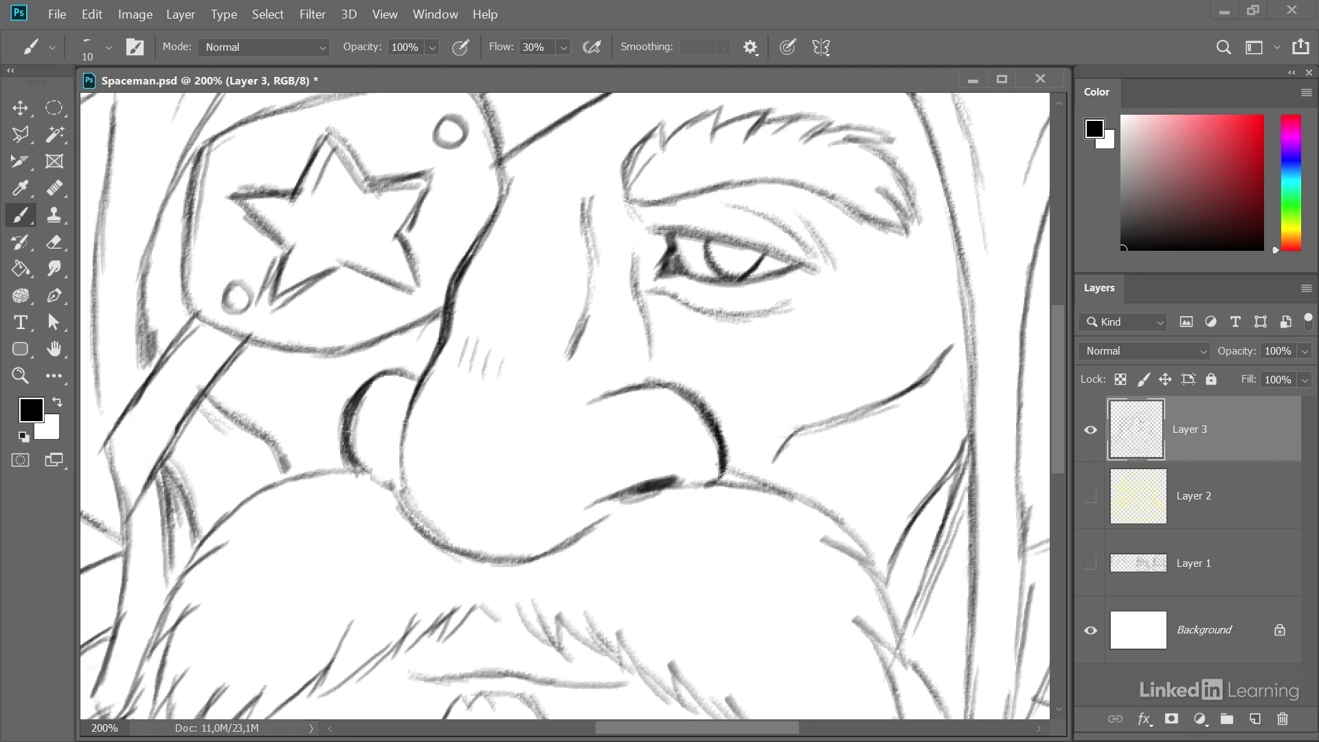
pyautogui.moveTo(717, 460); pyautogui.dragTo(724, 459)
pyautogui.moveTo(683, 396); pyautogui.dragTo(690, 399)
# Thicken the nose's lower-left outline and darken the mustache's top outline
pyautogui.scroll(-1, 654, 448)
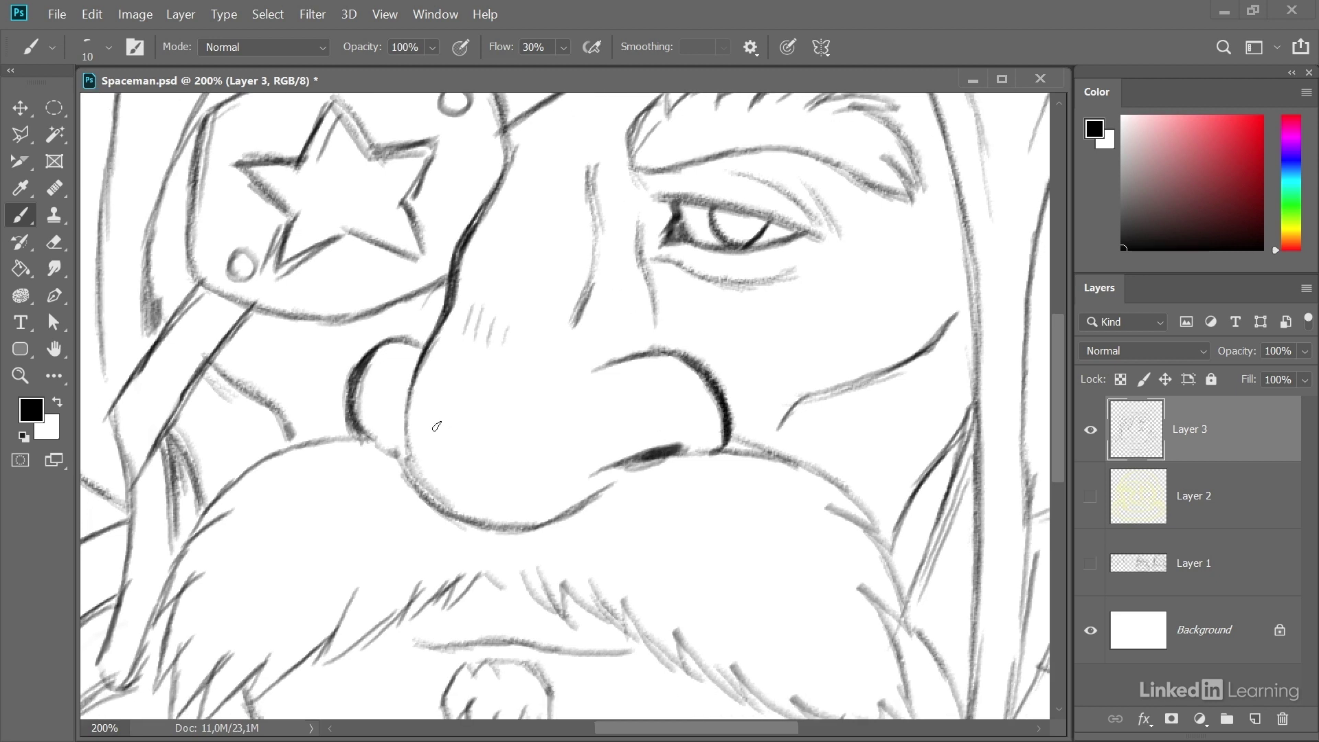
pyautogui.moveTo(403, 432)
pyautogui.mouseDown()
pyautogui.moveTo(424, 504)
pyautogui.moveTo(408, 465)
pyautogui.moveTo(449, 524)
pyautogui.moveTo(428, 500)
pyautogui.moveTo(494, 535)
pyautogui.moveTo(447, 520)
pyautogui.moveTo(517, 537)
pyautogui.moveTo(494, 536)
pyautogui.moveTo(596, 496)
pyautogui.moveTo(538, 526)
pyautogui.moveTo(462, 524)
pyautogui.moveTo(475, 537)
pyautogui.moveTo(408, 468)
pyautogui.moveTo(419, 493)
pyautogui.moveTo(402, 434)
pyautogui.moveTo(408, 467)
pyautogui.moveTo(417, 370)
pyautogui.moveTo(401, 441)
pyautogui.moveTo(425, 506)
pyautogui.moveTo(411, 480)
pyautogui.moveTo(457, 522)
pyautogui.moveTo(441, 516)
pyautogui.moveTo(537, 529)
pyautogui.moveTo(513, 532)
pyautogui.moveTo(598, 499)
pyautogui.moveTo(610, 486)
pyautogui.moveTo(567, 515)
pyautogui.moveTo(589, 505)
pyautogui.moveTo(595, 471)
pyautogui.moveTo(665, 445)
pyautogui.mouseUp()
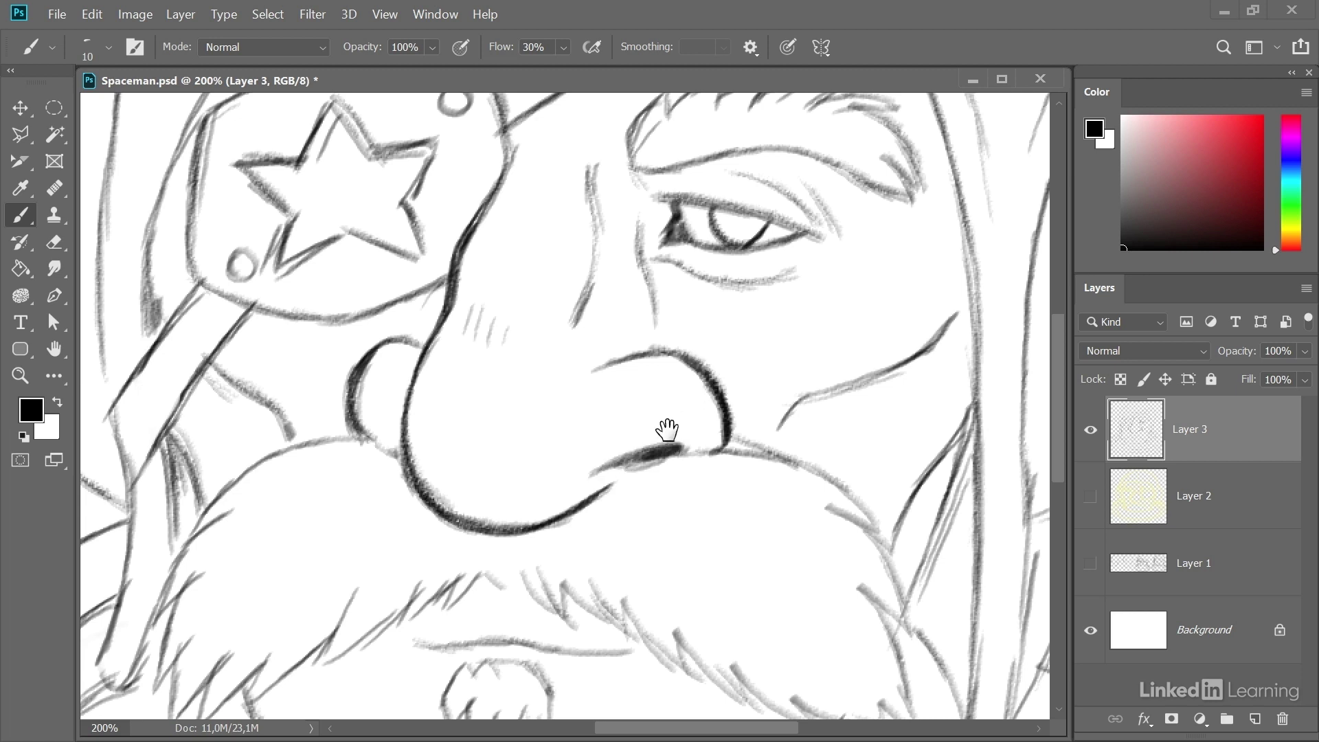
pyautogui.scroll(-3, 618, 406)
pyautogui.hscroll(-3, 543, 344)
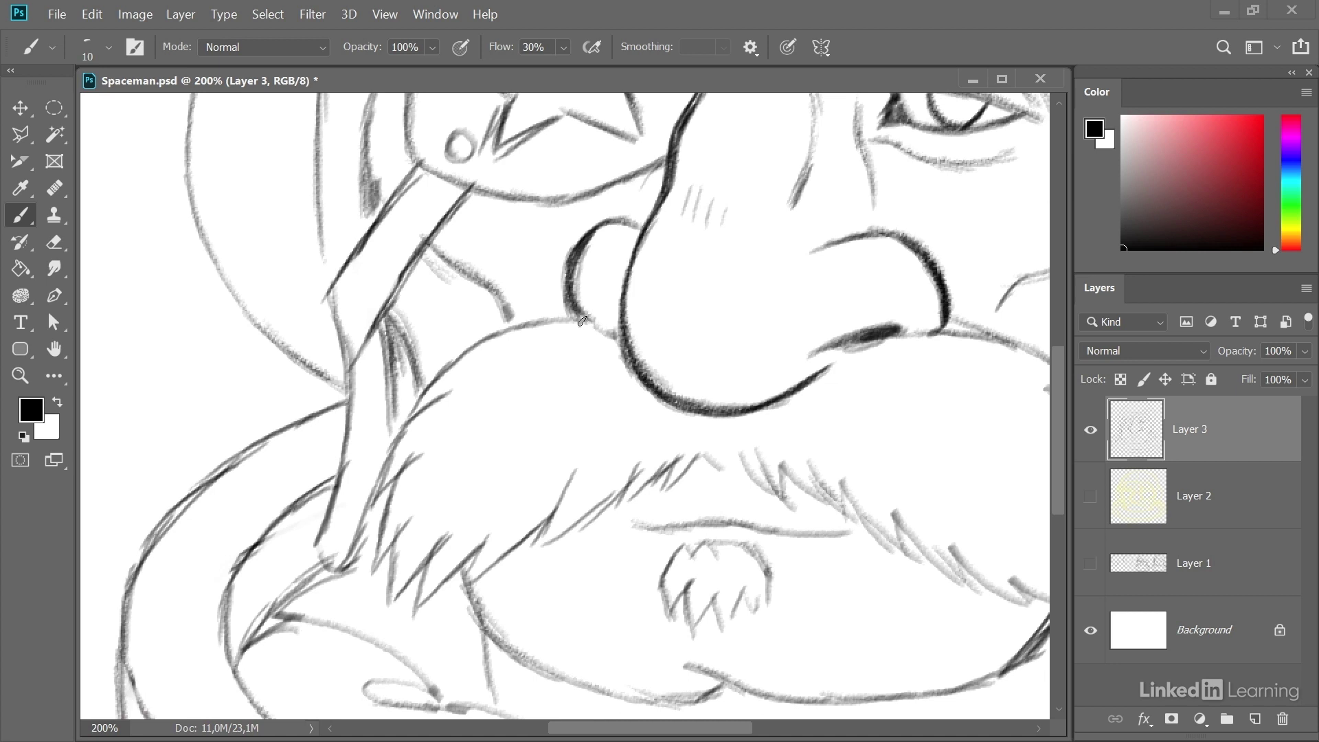
pyautogui.moveTo(582, 321)
pyautogui.mouseDown()
pyautogui.moveTo(499, 331)
pyautogui.moveTo(440, 368)
pyautogui.moveTo(429, 384)
pyautogui.moveTo(454, 360)
pyautogui.moveTo(382, 464)
pyautogui.moveTo(373, 491)
pyautogui.moveTo(389, 444)
pyautogui.moveTo(371, 585)
pyautogui.moveTo(386, 556)
pyautogui.moveTo(395, 615)
pyautogui.moveTo(431, 556)
pyautogui.moveTo(412, 613)
pyautogui.moveTo(481, 547)
pyautogui.moveTo(474, 583)
pyautogui.moveTo(526, 539)
pyautogui.moveTo(467, 592)
pyautogui.moveTo(527, 544)
pyautogui.moveTo(580, 525)
pyautogui.moveTo(556, 546)
pyautogui.moveTo(536, 537)
pyautogui.moveTo(649, 484)
pyautogui.moveTo(616, 506)
pyautogui.mouseUp()
# Brush heavier strokes along the mustache's jagged lower edge and its right side
pyautogui.moveTo(671, 471)
pyautogui.mouseDown()
pyautogui.moveTo(662, 489)
pyautogui.moveTo(693, 454)
pyautogui.moveTo(708, 478)
pyautogui.moveTo(720, 457)
pyautogui.moveTo(739, 484)
pyautogui.moveTo(745, 468)
pyautogui.moveTo(747, 486)
pyautogui.moveTo(764, 475)
pyautogui.moveTo(774, 494)
pyautogui.moveTo(790, 463)
pyautogui.moveTo(804, 496)
pyautogui.moveTo(817, 481)
pyautogui.moveTo(855, 517)
pyautogui.mouseUp()
pyautogui.moveTo(855, 517)
pyautogui.mouseDown()
pyautogui.moveTo(684, 455)
pyautogui.moveTo(682, 426)
pyautogui.moveTo(738, 492)
pyautogui.moveTo(700, 470)
pyautogui.moveTo(751, 499)
pyautogui.moveTo(737, 462)
pyautogui.moveTo(793, 520)
pyautogui.moveTo(783, 514)
pyautogui.moveTo(811, 525)
pyautogui.moveTo(794, 496)
pyautogui.moveTo(847, 538)
pyautogui.moveTo(807, 516)
pyautogui.moveTo(957, 554)
pyautogui.moveTo(964, 507)
pyautogui.mouseUp()
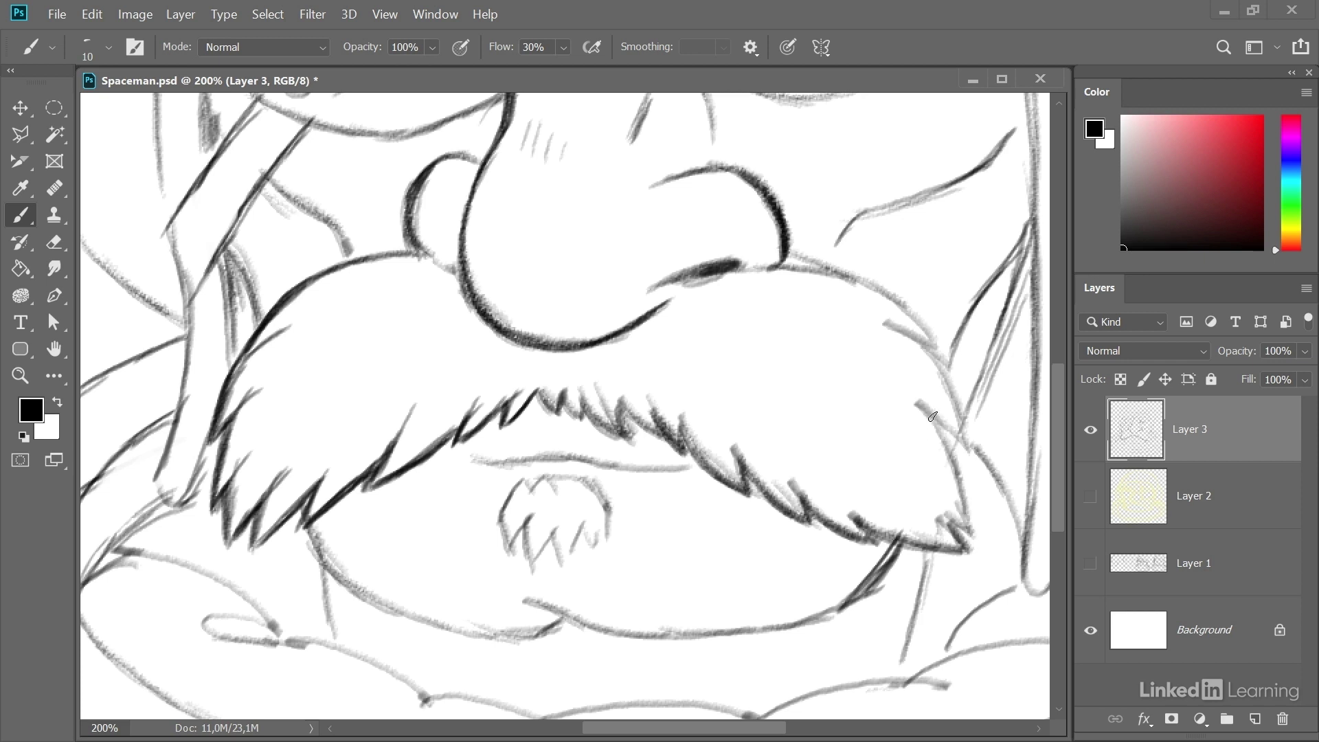
pyautogui.moveTo(933, 417)
pyautogui.mouseDown()
pyautogui.moveTo(957, 496)
pyautogui.moveTo(936, 428)
pyautogui.moveTo(954, 419)
pyautogui.moveTo(960, 448)
pyautogui.moveTo(961, 415)
pyautogui.moveTo(947, 377)
pyautogui.mouseUp()
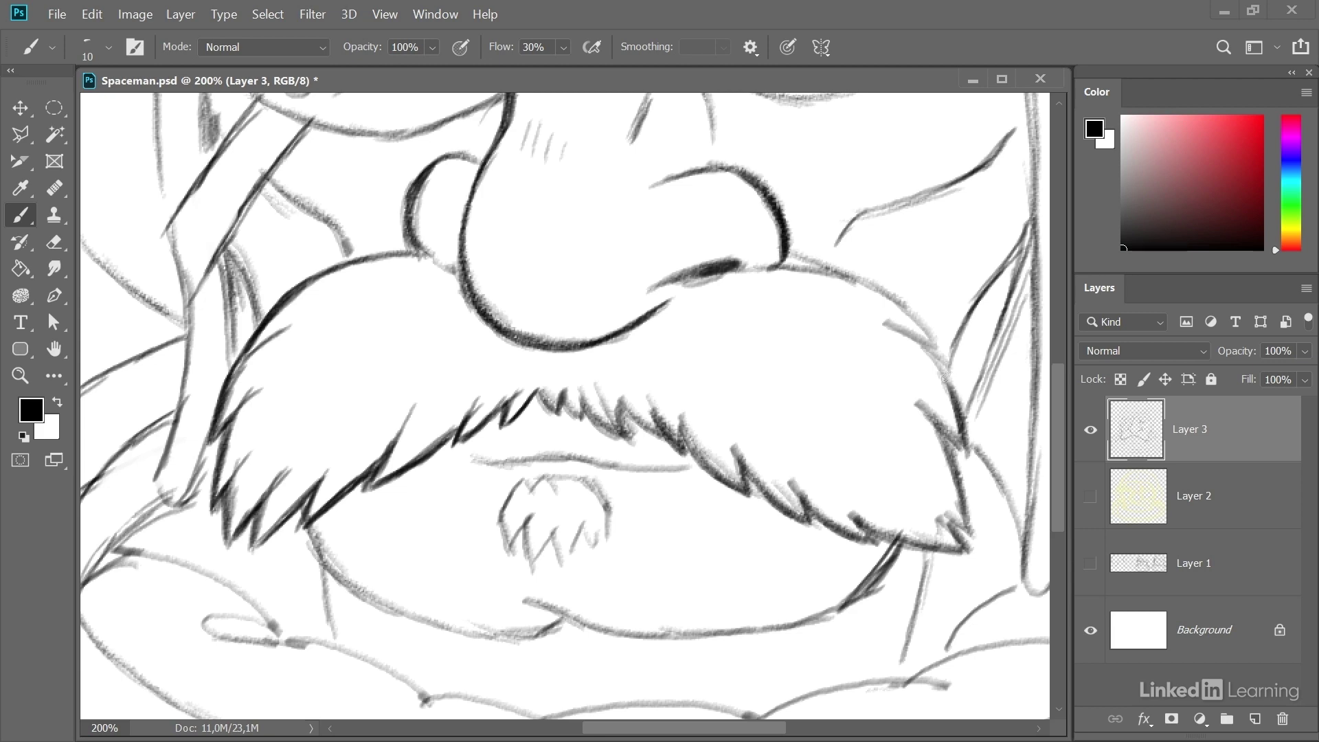
pyautogui.scroll(10, 944, 376)
# Retrace the eye patch's bottom, lower and left edges and the adjoining strap edges more heavily
pyautogui.moveTo(450, 242)
pyautogui.mouseDown()
pyautogui.moveTo(587, 236)
pyautogui.moveTo(563, 237)
pyautogui.moveTo(605, 247)
pyautogui.moveTo(644, 350)
pyautogui.mouseUp()
pyautogui.scroll(-3, 505, 372)
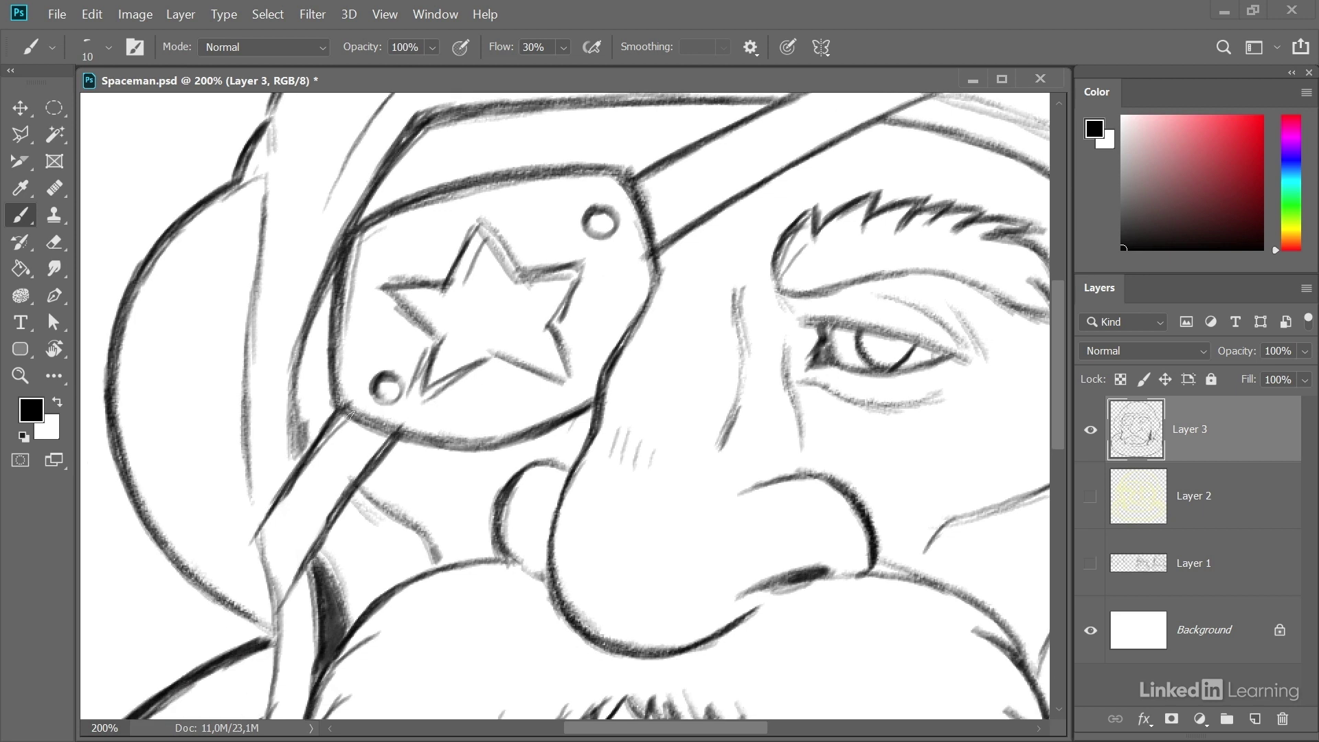
pyautogui.moveTo(349, 415)
pyautogui.mouseDown()
pyautogui.moveTo(276, 545)
pyautogui.moveTo(282, 643)
pyautogui.mouseUp()
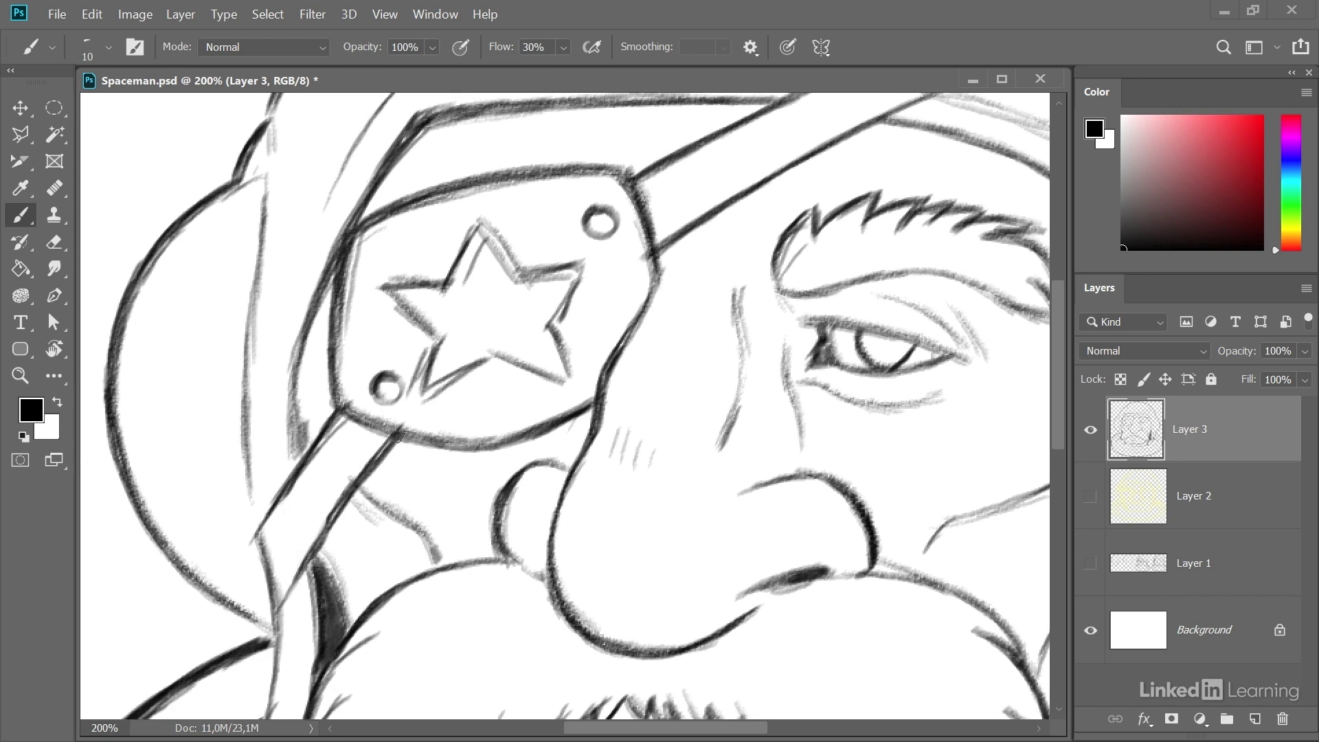
pyautogui.moveTo(347, 415)
pyautogui.mouseDown()
pyautogui.moveTo(463, 443)
pyautogui.moveTo(588, 406)
pyautogui.mouseUp()
pyautogui.scroll(-5, 584, 408)
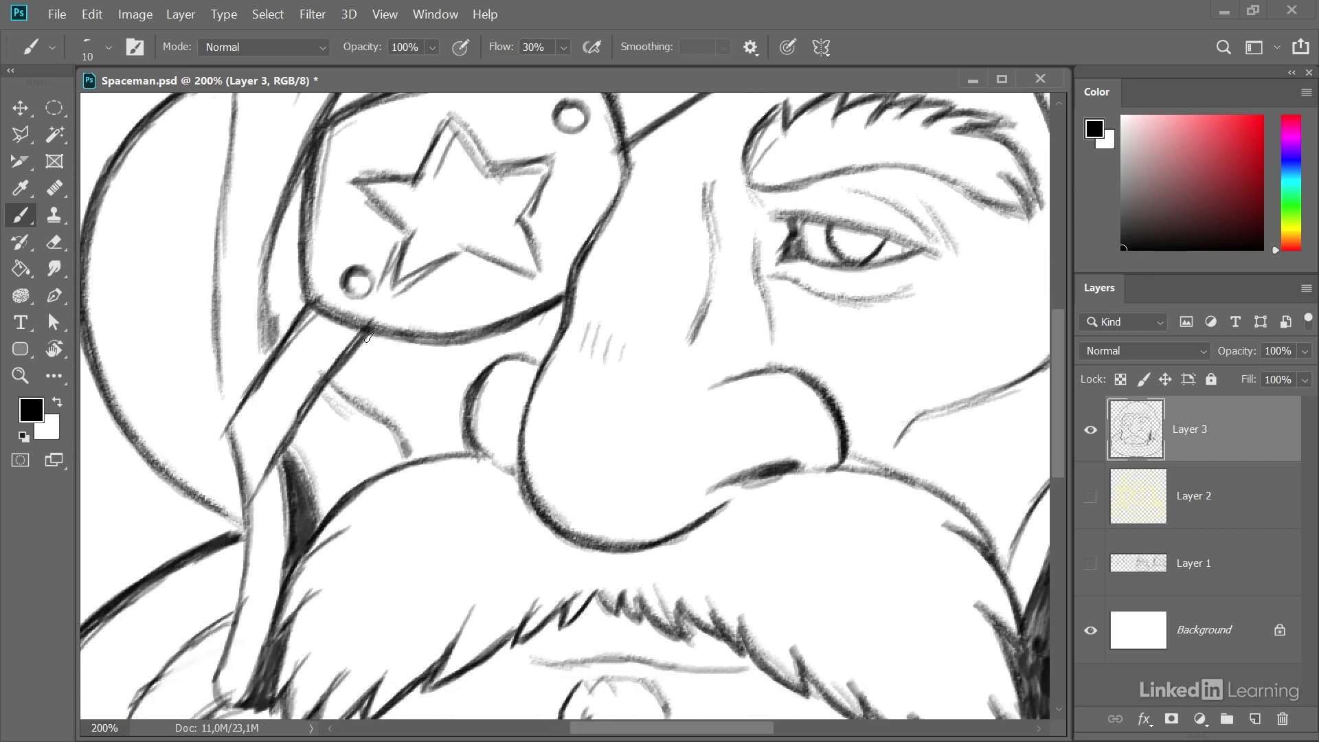
pyautogui.moveTo(365, 337); pyautogui.dragTo(385, 338)
pyautogui.moveTo(503, 325)
pyautogui.mouseDown()
pyautogui.moveTo(556, 310)
pyautogui.moveTo(510, 332)
pyautogui.moveTo(565, 309)
pyautogui.moveTo(497, 336)
pyautogui.moveTo(563, 313)
pyautogui.moveTo(545, 375)
pyautogui.mouseUp()
pyautogui.moveTo(529, 227)
pyautogui.mouseDown()
pyautogui.moveTo(530, 318)
pyautogui.moveTo(501, 342)
pyautogui.mouseUp()
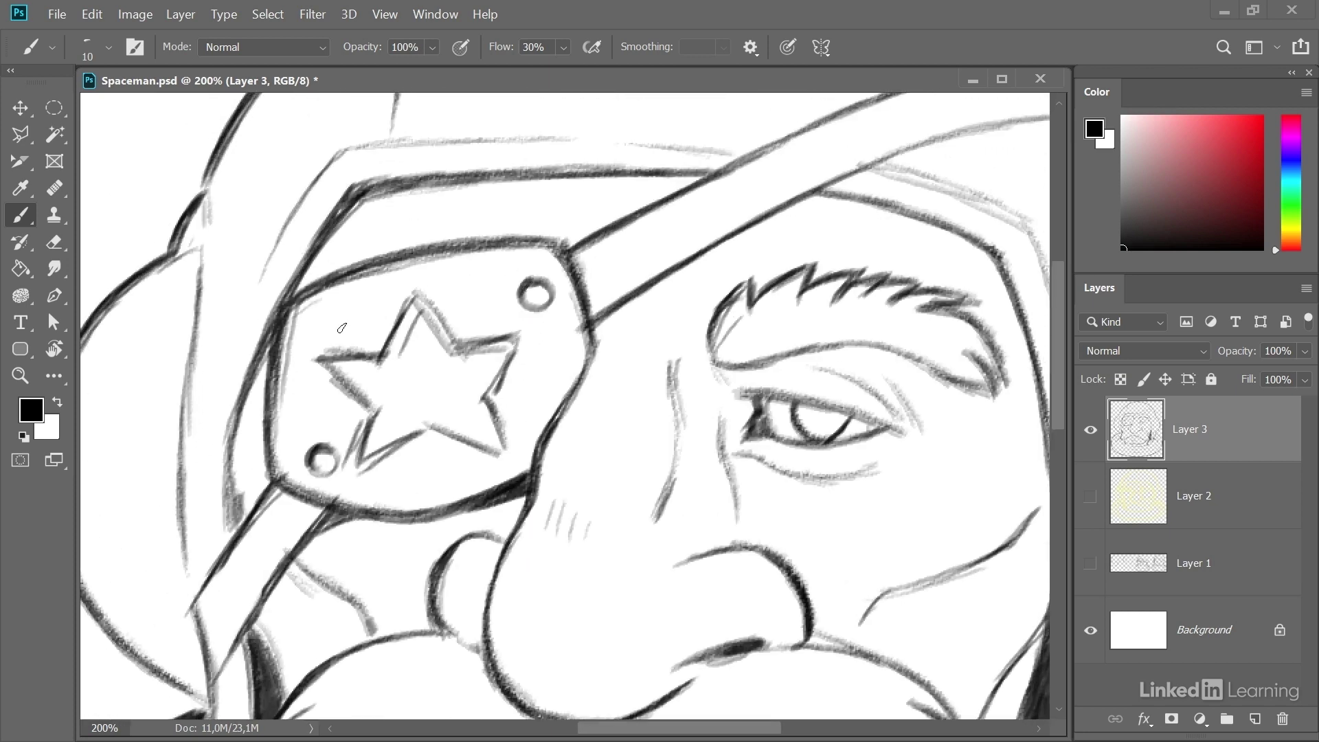
pyautogui.moveTo(263, 367)
pyautogui.mouseDown()
pyautogui.moveTo(268, 351)
pyautogui.moveTo(242, 398)
pyautogui.moveTo(280, 327)
pyautogui.moveTo(244, 405)
pyautogui.moveTo(268, 357)
pyautogui.mouseUp()
# Darken and thicken the helmet rim above the eye patch, its corner, and the strap's upper and lower lines
pyautogui.moveTo(298, 291)
pyautogui.mouseDown()
pyautogui.moveTo(367, 193)
pyautogui.moveTo(341, 210)
pyautogui.moveTo(512, 180)
pyautogui.moveTo(465, 178)
pyautogui.moveTo(579, 173)
pyautogui.moveTo(566, 175)
pyautogui.moveTo(713, 174)
pyautogui.moveTo(790, 210)
pyautogui.moveTo(762, 219)
pyautogui.moveTo(842, 197)
pyautogui.moveTo(685, 263)
pyautogui.moveTo(719, 243)
pyautogui.moveTo(590, 336)
pyautogui.mouseUp()
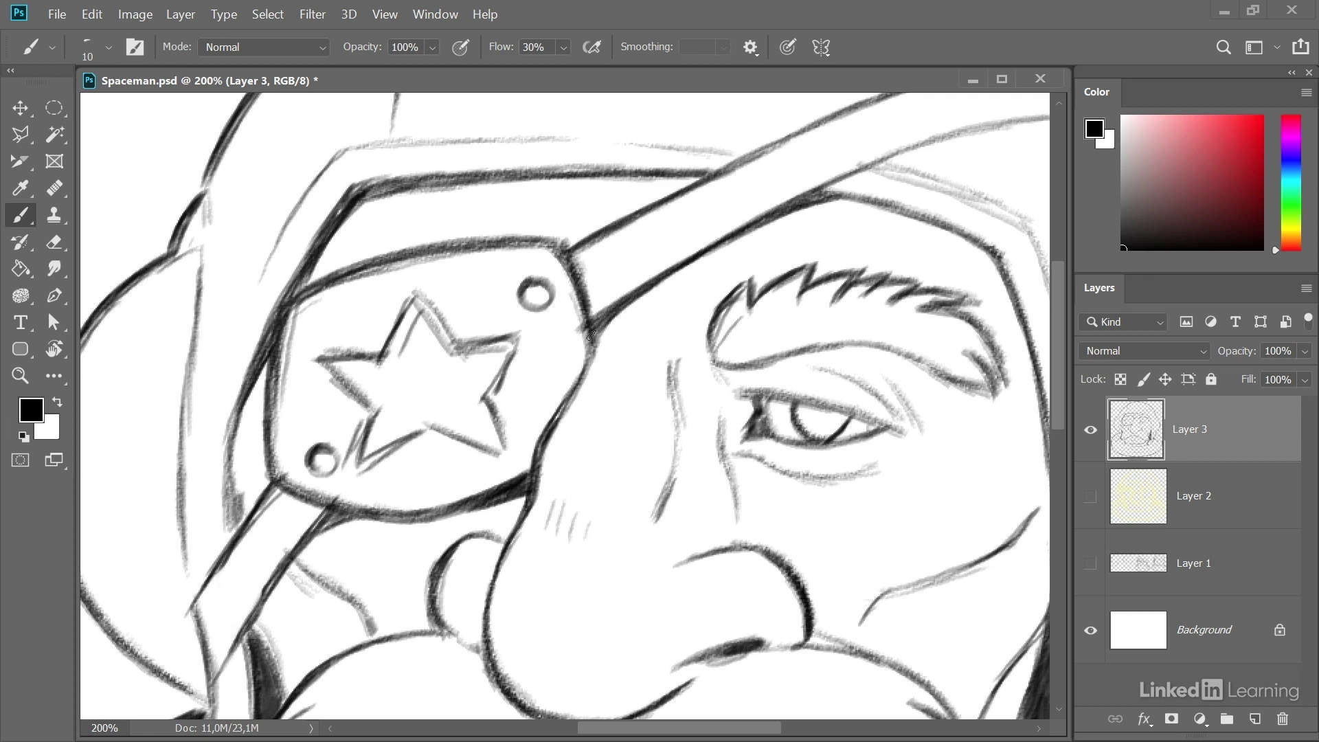
pyautogui.moveTo(777, 207)
pyautogui.mouseDown()
pyautogui.moveTo(823, 201)
pyautogui.moveTo(757, 227)
pyautogui.moveTo(837, 196)
pyautogui.mouseUp()
pyautogui.moveTo(883, 163); pyautogui.dragTo(678, 206)
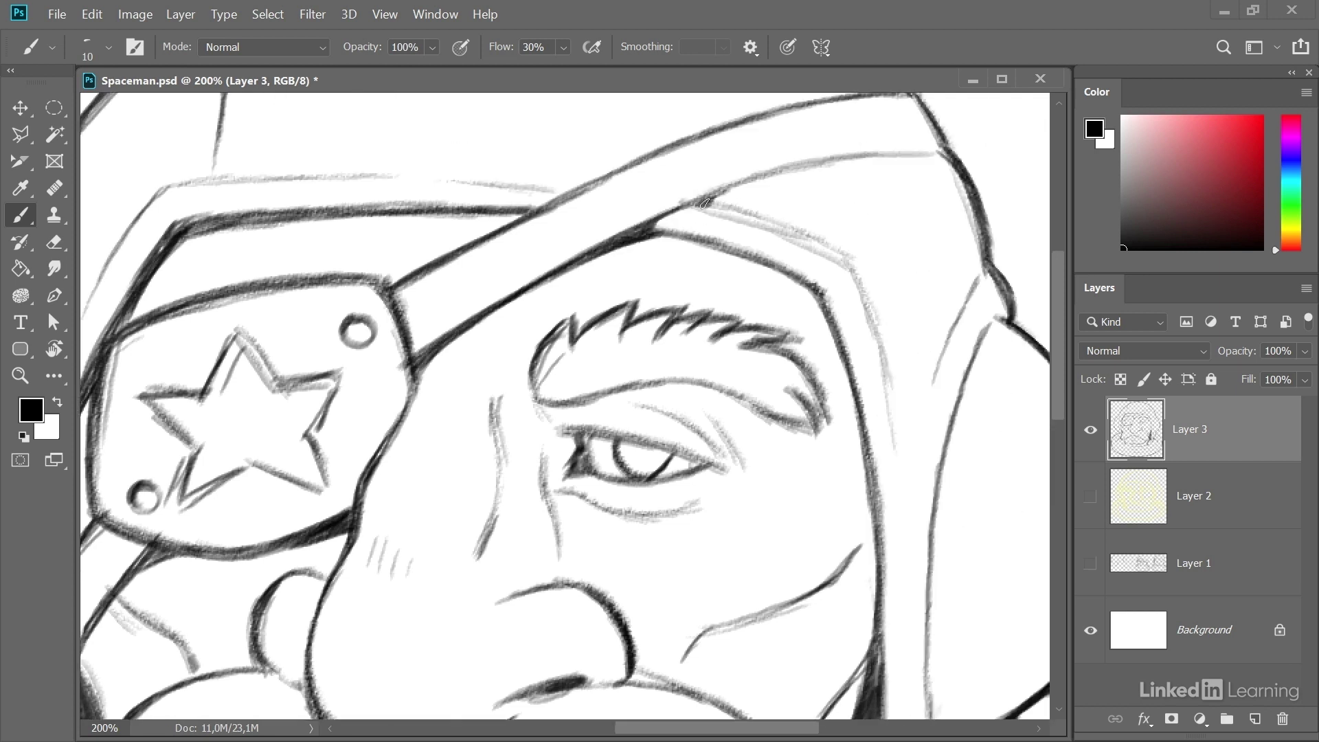
pyautogui.moveTo(724, 189)
pyautogui.mouseDown()
pyautogui.moveTo(700, 204)
pyautogui.moveTo(759, 178)
pyautogui.moveTo(680, 213)
pyautogui.moveTo(748, 181)
pyautogui.moveTo(700, 222)
pyautogui.moveTo(679, 221)
pyautogui.moveTo(774, 230)
pyautogui.moveTo(721, 216)
pyautogui.moveTo(832, 264)
pyautogui.mouseUp()
pyautogui.moveTo(694, 204); pyautogui.dragTo(719, 199)
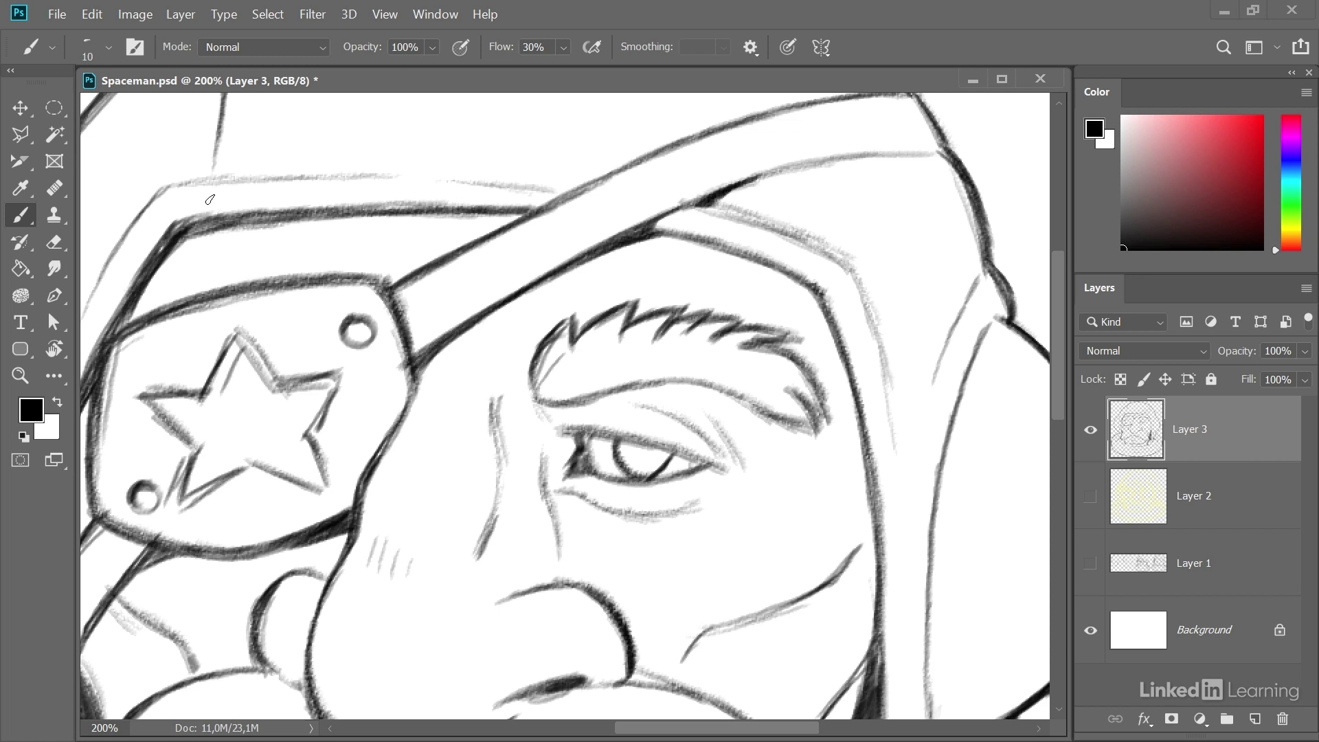
pyautogui.moveTo(177, 193); pyautogui.dragTo(172, 208)
pyautogui.moveTo(725, 194)
pyautogui.mouseDown()
pyautogui.moveTo(775, 176)
pyautogui.moveTo(762, 184)
pyautogui.mouseUp()
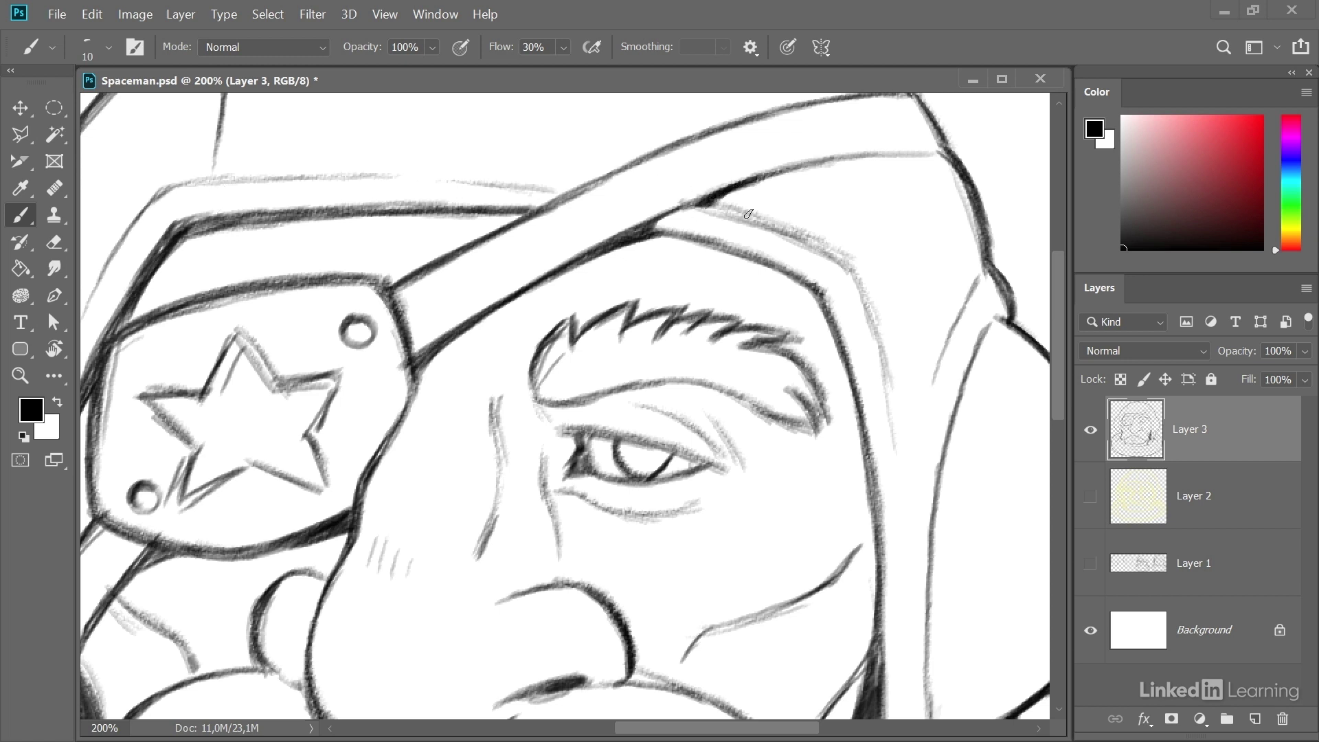
pyautogui.moveTo(651, 216); pyautogui.dragTo(672, 209)
pyautogui.moveTo(775, 173); pyautogui.dragTo(812, 167)
pyautogui.moveTo(535, 217); pyautogui.dragTo(610, 174)
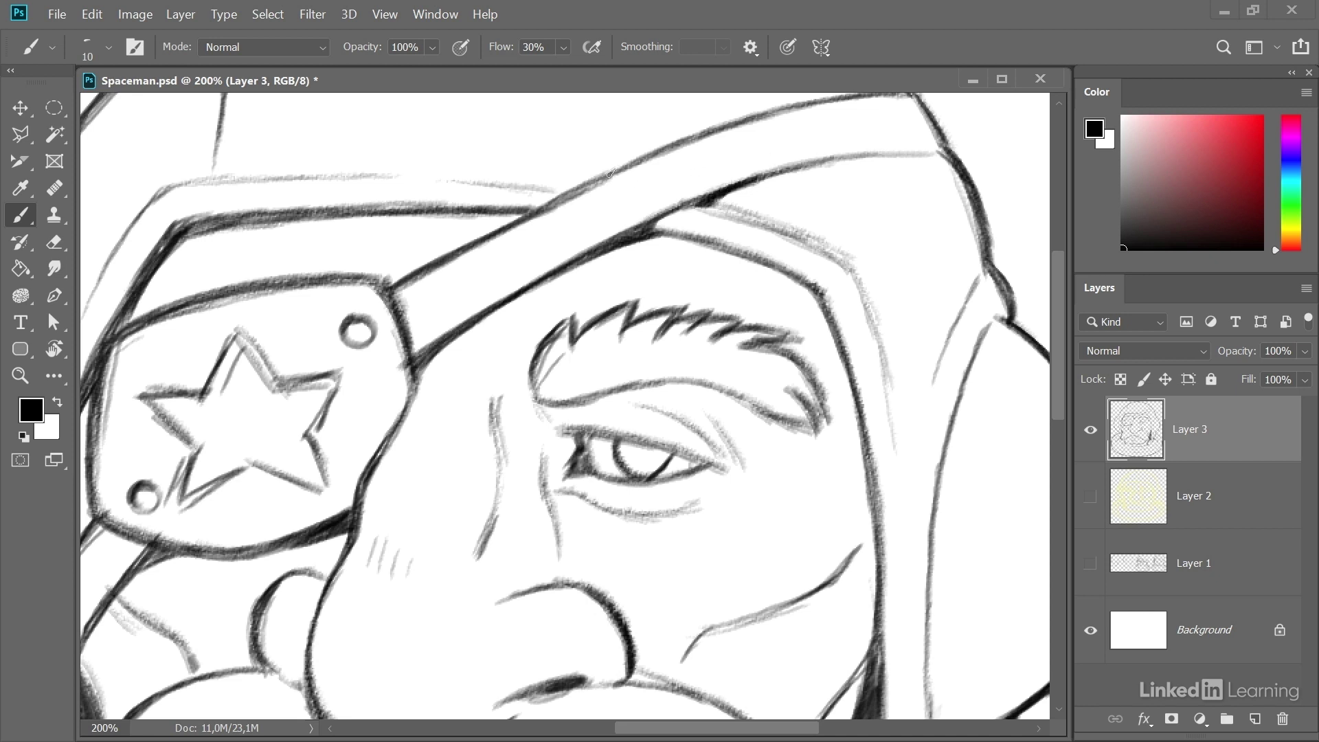
pyautogui.scroll(-3, 753, 204)
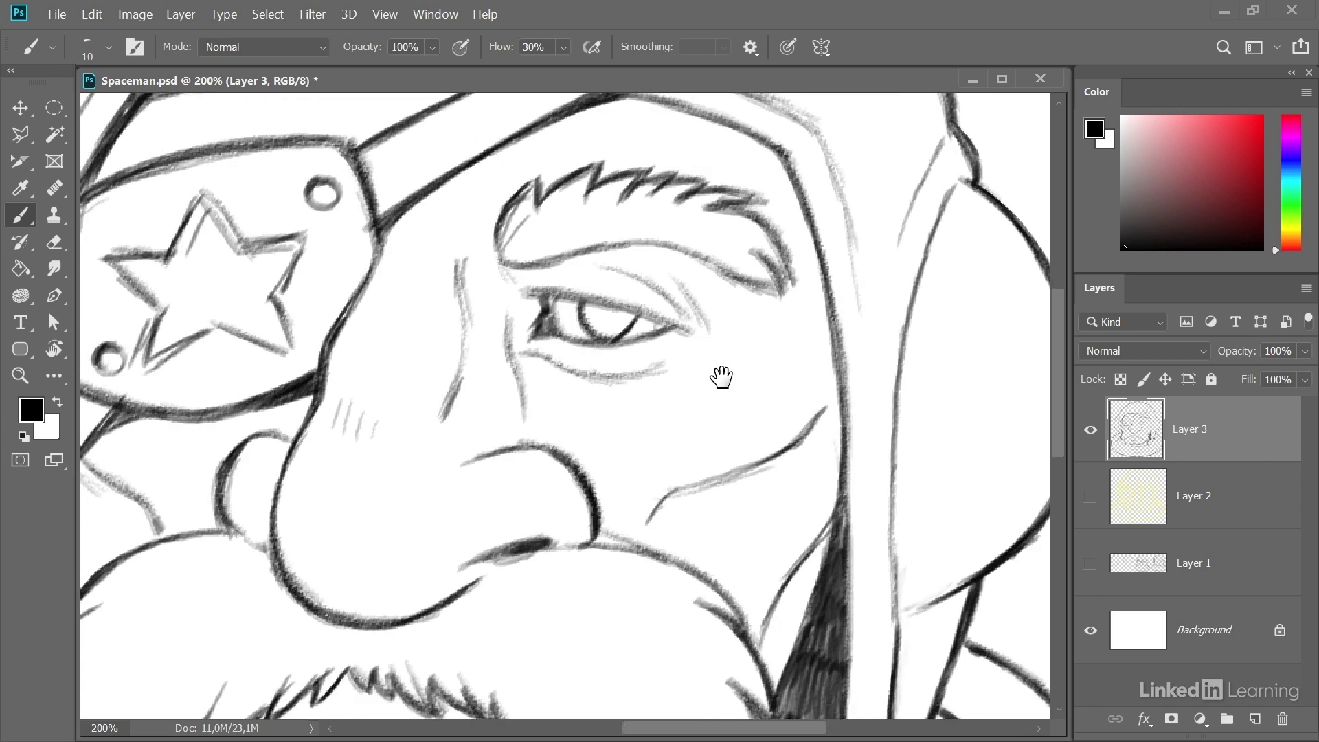
# Zoom out to 66.67% and center the whole inked head in the window
pyautogui.hotkey('ctrl', '-')
pyautogui.moveTo(709, 411)
pyautogui.mouseDown()
pyautogui.moveTo(774, 474)
pyautogui.moveTo(728, 384)
pyautogui.moveTo(712, 383)
pyautogui.moveTo(733, 394)
pyautogui.mouseUp()
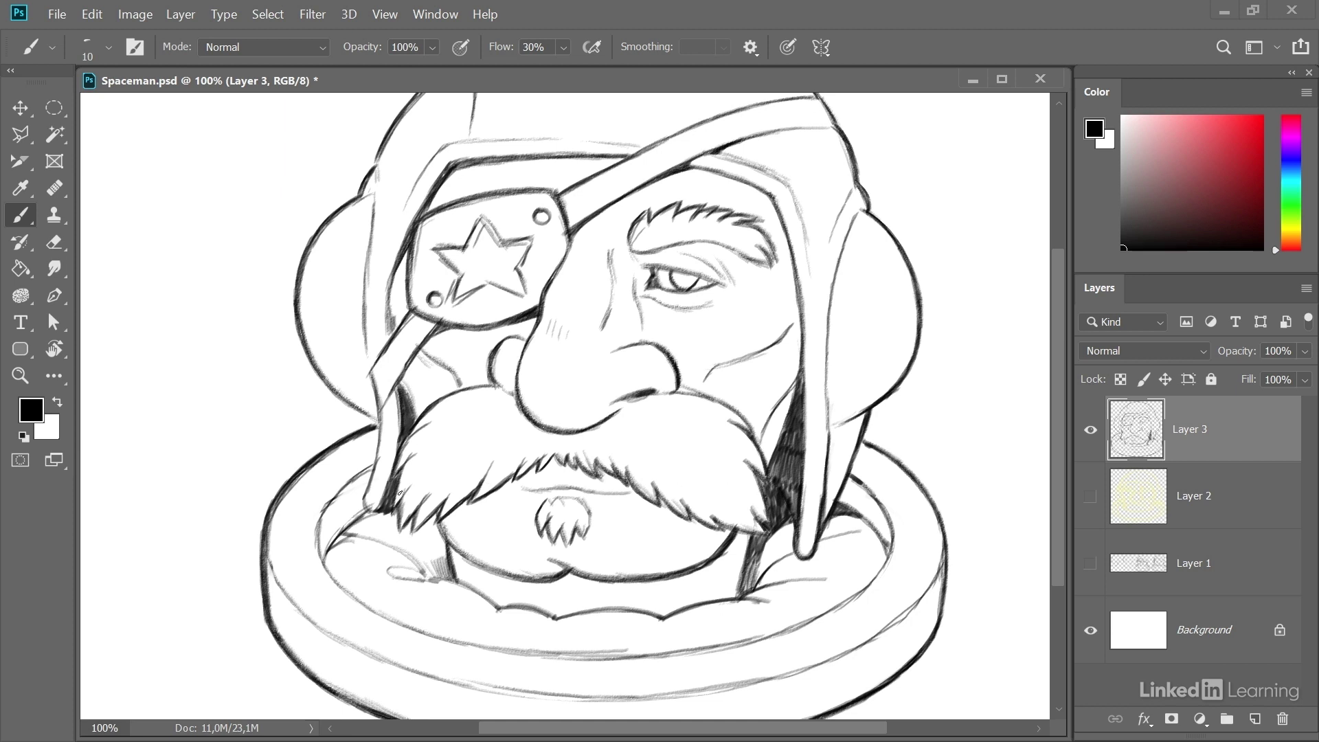
pyautogui.moveTo(548, 438); pyautogui.dragTo(527, 451)
pyautogui.hotkey('ctrl', '-')
pyautogui.moveTo(665, 448)
pyautogui.mouseDown()
pyautogui.moveTo(663, 380)
pyautogui.moveTo(637, 347)
pyautogui.mouseUp()
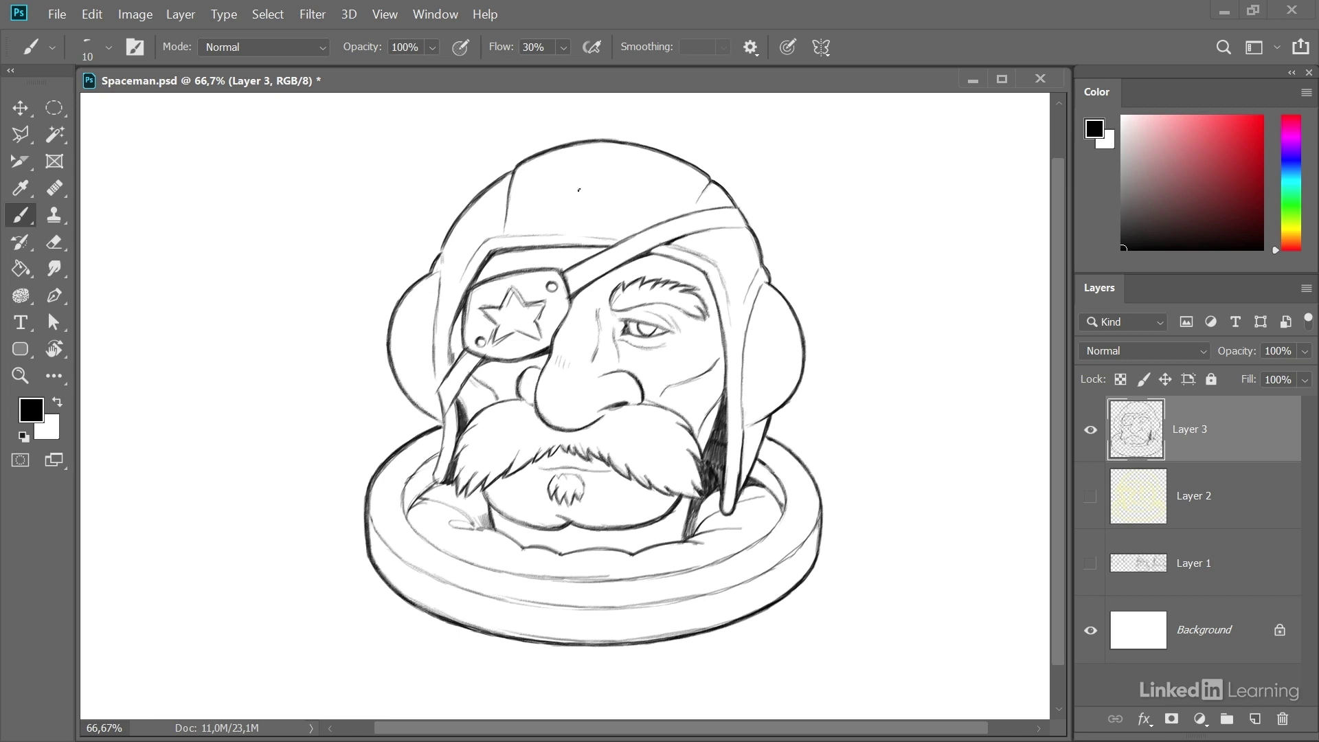